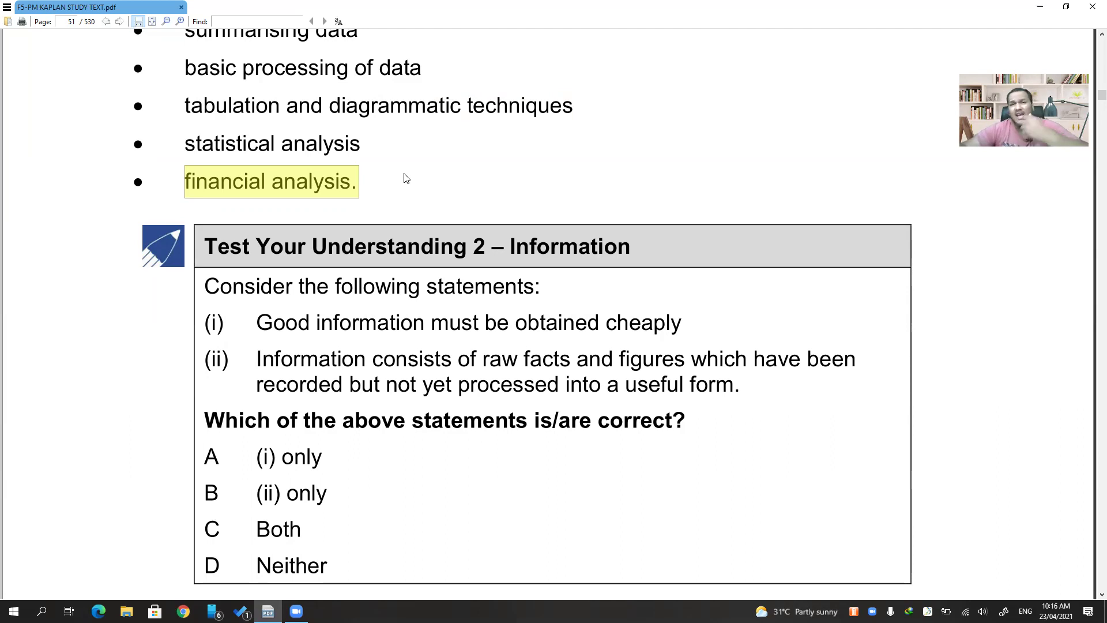
# Move on to the Sources of management information section on page 52 of the study text
pyautogui.click(406, 178)
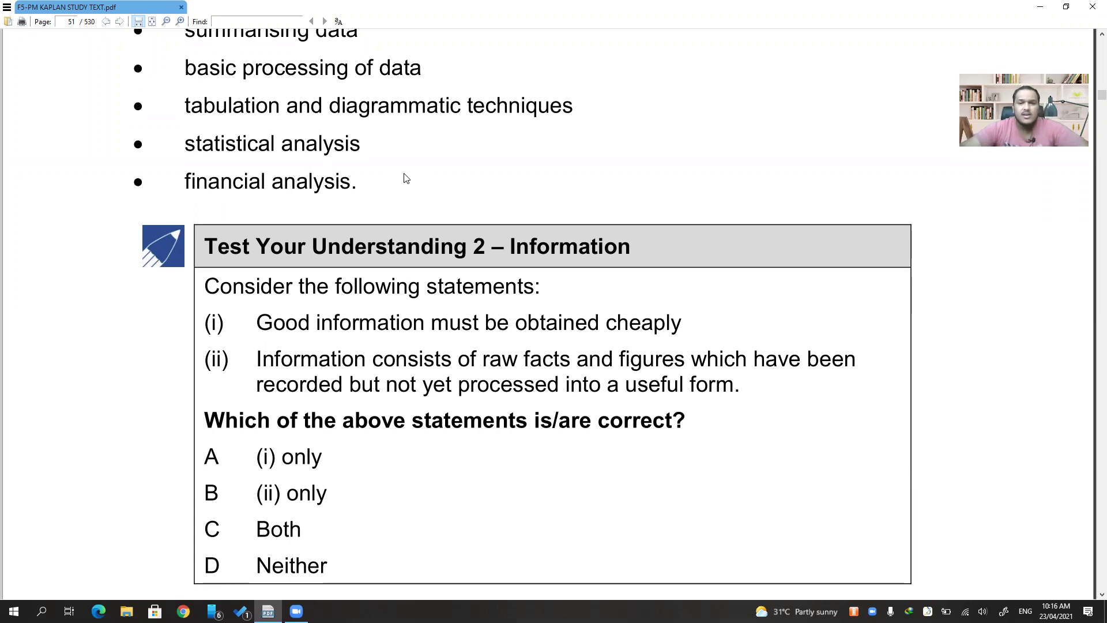
pyautogui.scroll(-1, 405, 177)
pyautogui.scroll(-4, 405, 178)
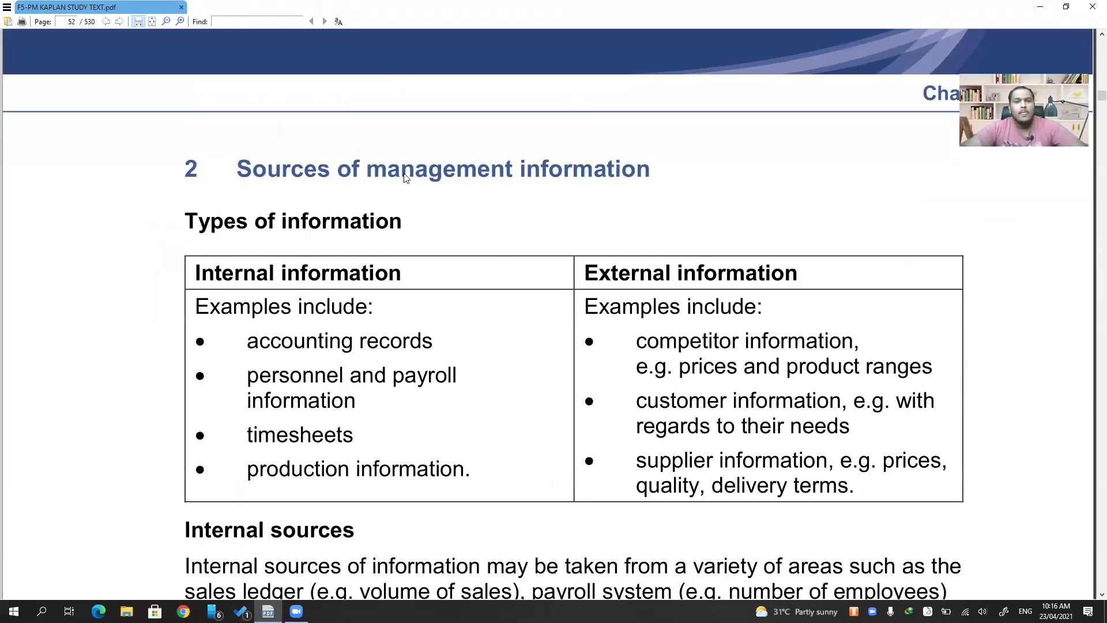
# Switch to Excel, create a blank workbook and enlarge the sheet view to 180%
pyautogui.click(14, 611)
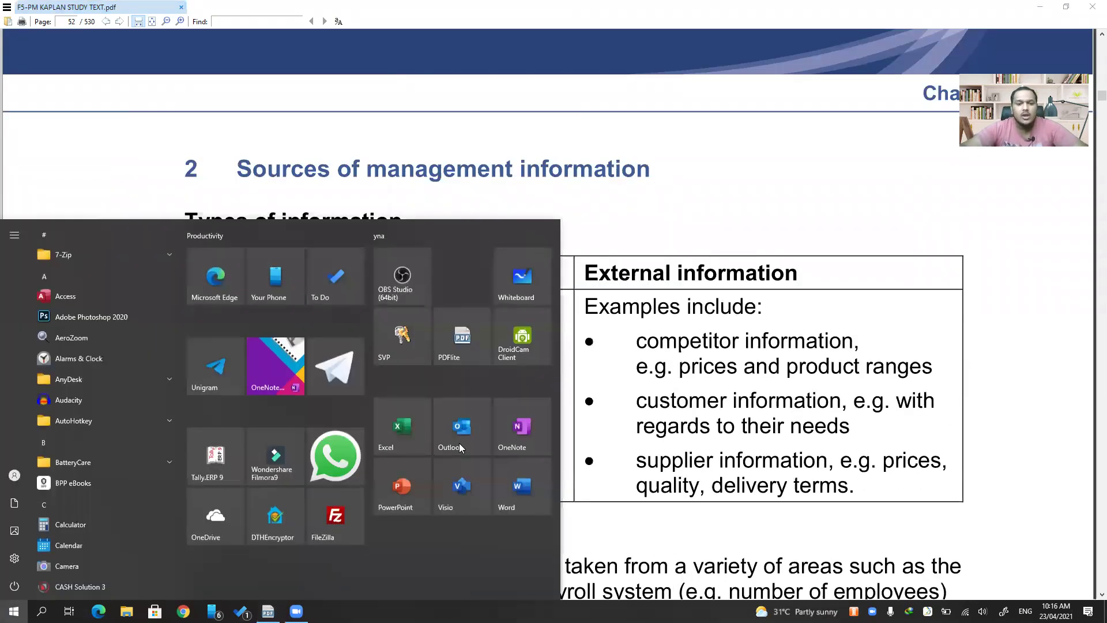
pyautogui.click(385, 430)
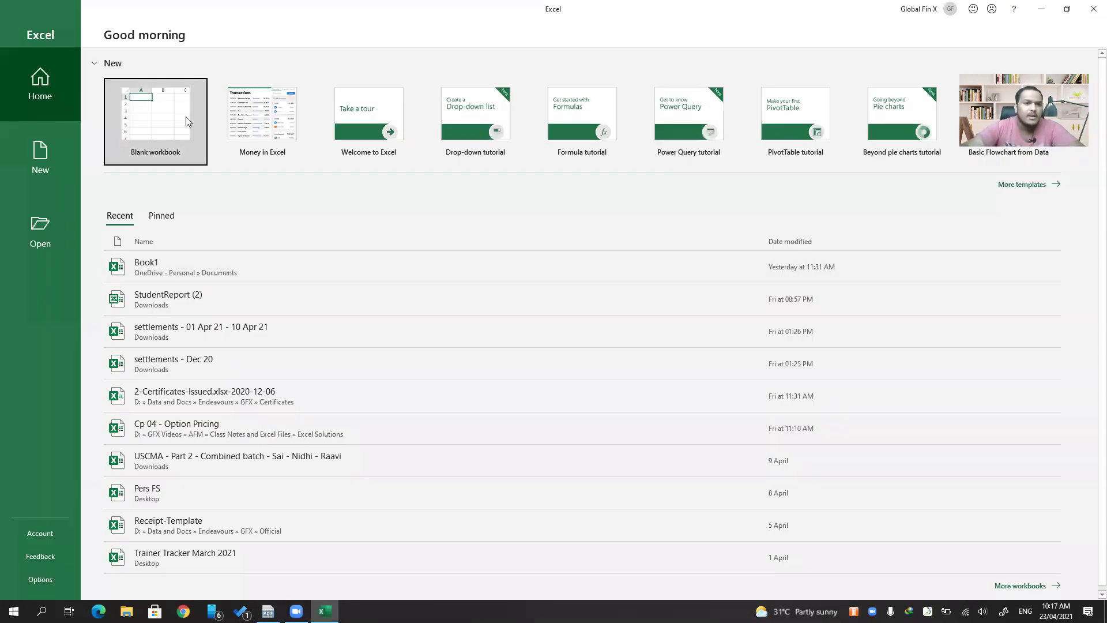
pyautogui.click(185, 116)
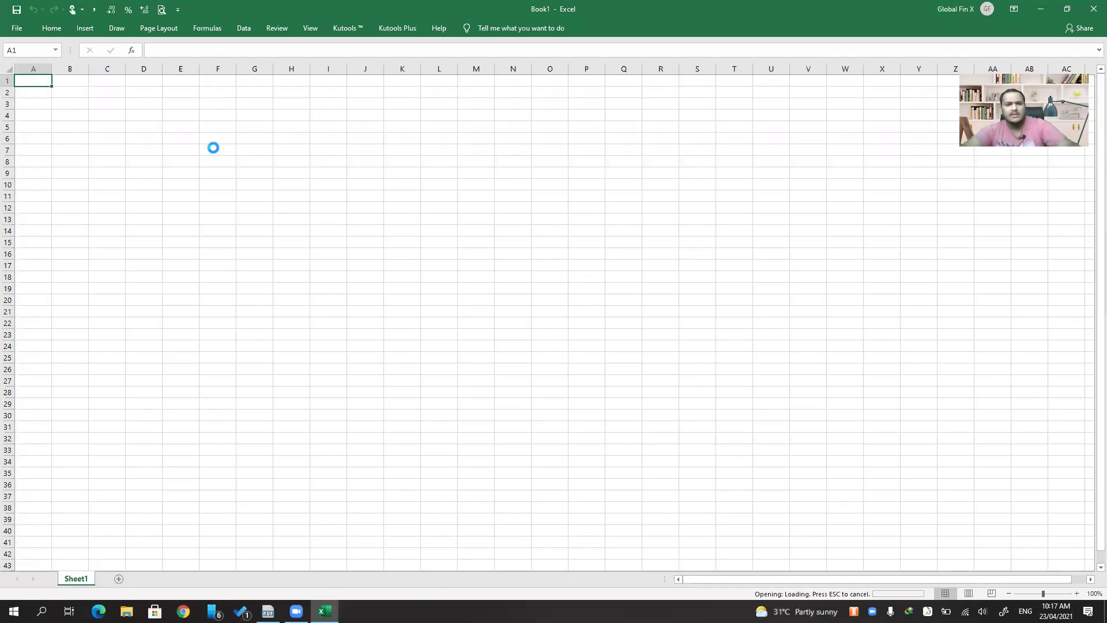
pyautogui.scroll(6, 69, 5)
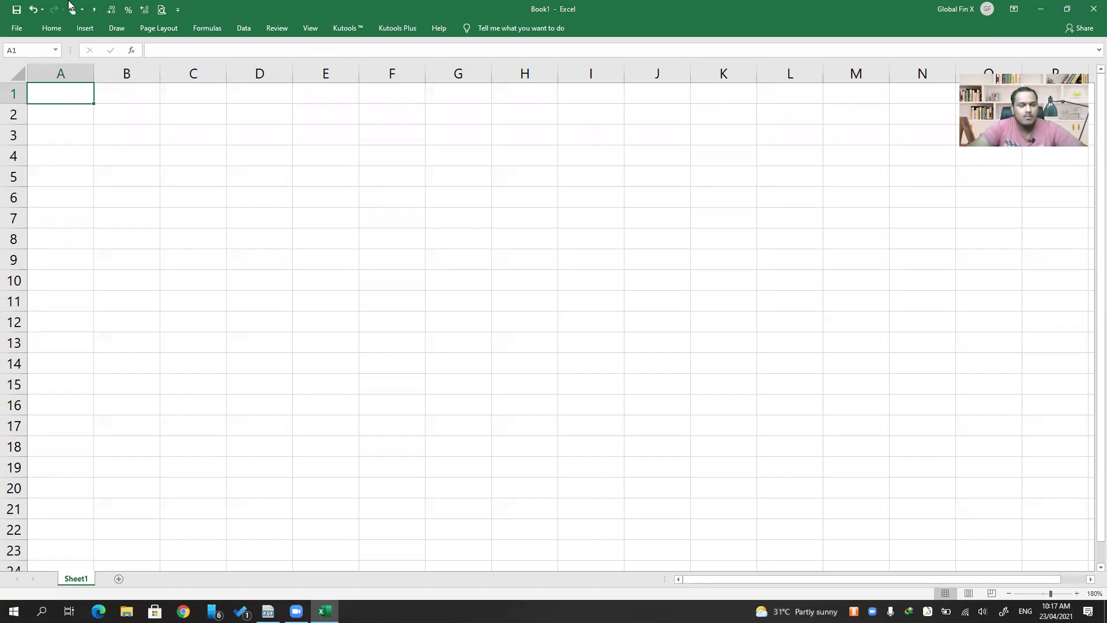
# Enter the column headers Date and Name in cells A1 and B1
pyautogui.write('Date')
pyautogui.press('Tab')
pyautogui.write('Name')
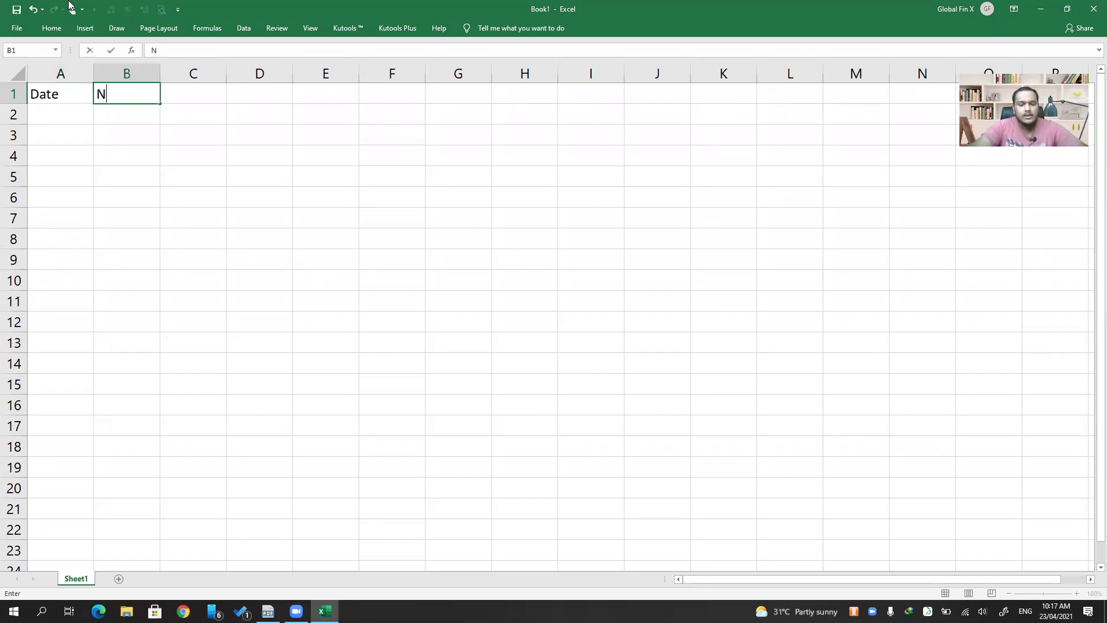
pyautogui.press('Tab')
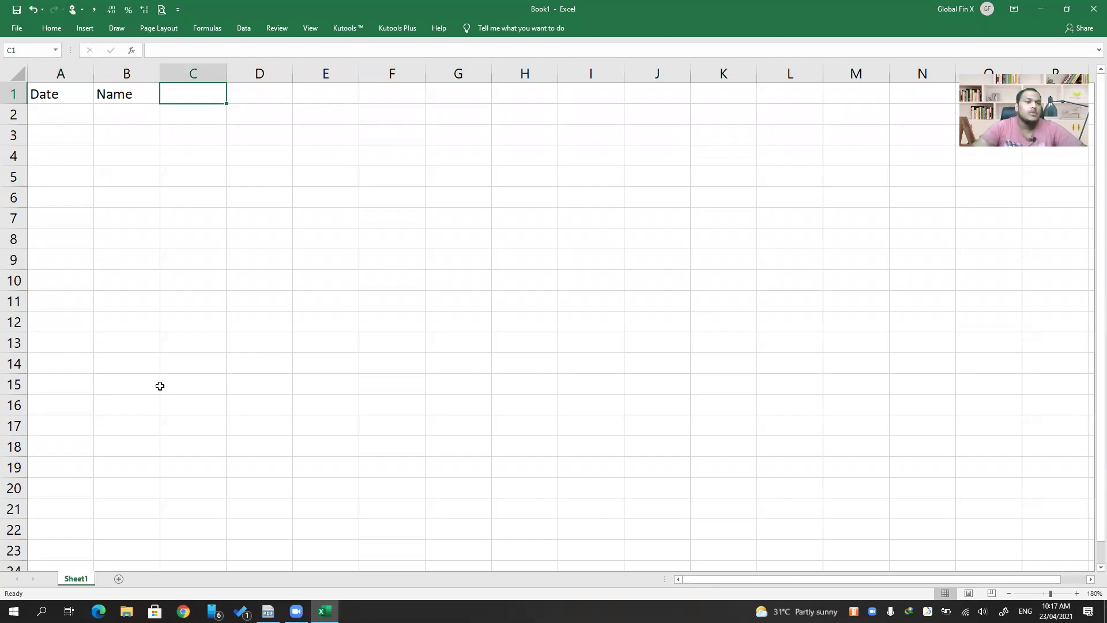
# Replace the header in cell A1 with Sl. No
pyautogui.press('Home')
pyautogui.write('Sl. ')
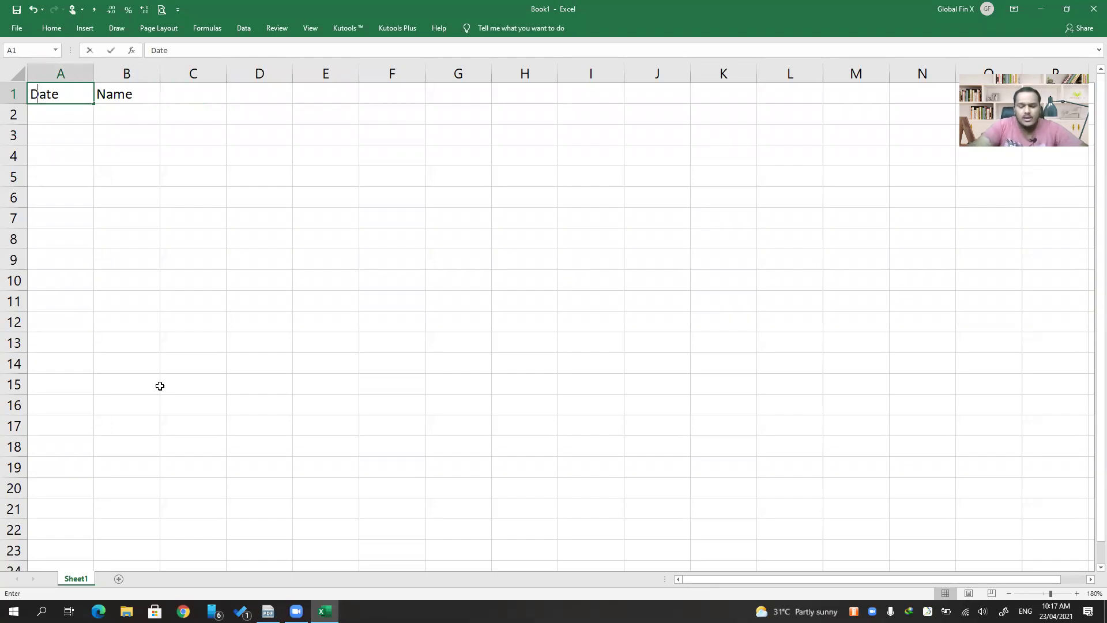
pyautogui.write('No')
pyautogui.press('Tab')
pyautogui.press('Tab')
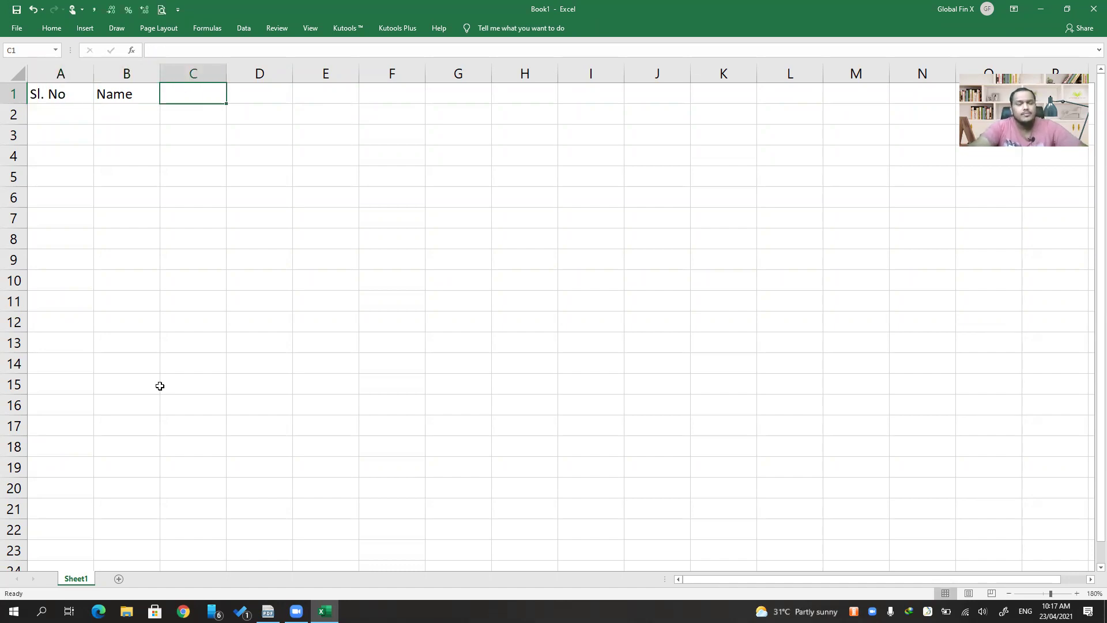
# Add the headers Age and Employment in C1 and D1, and fit column D's width to its text
pyautogui.write('Age')
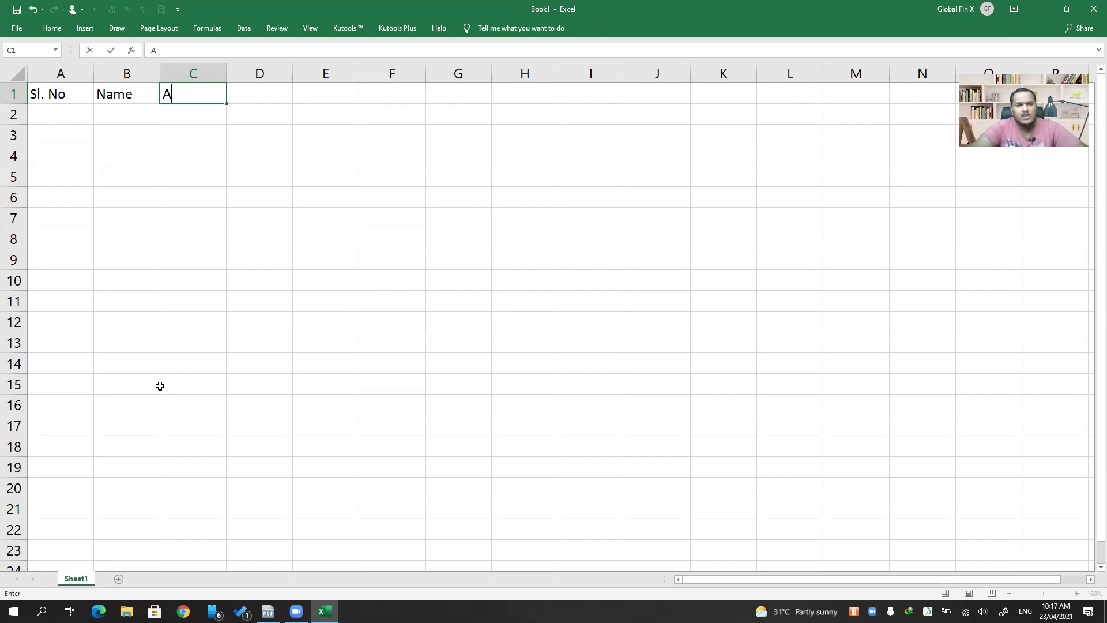
pyautogui.press('Tab')
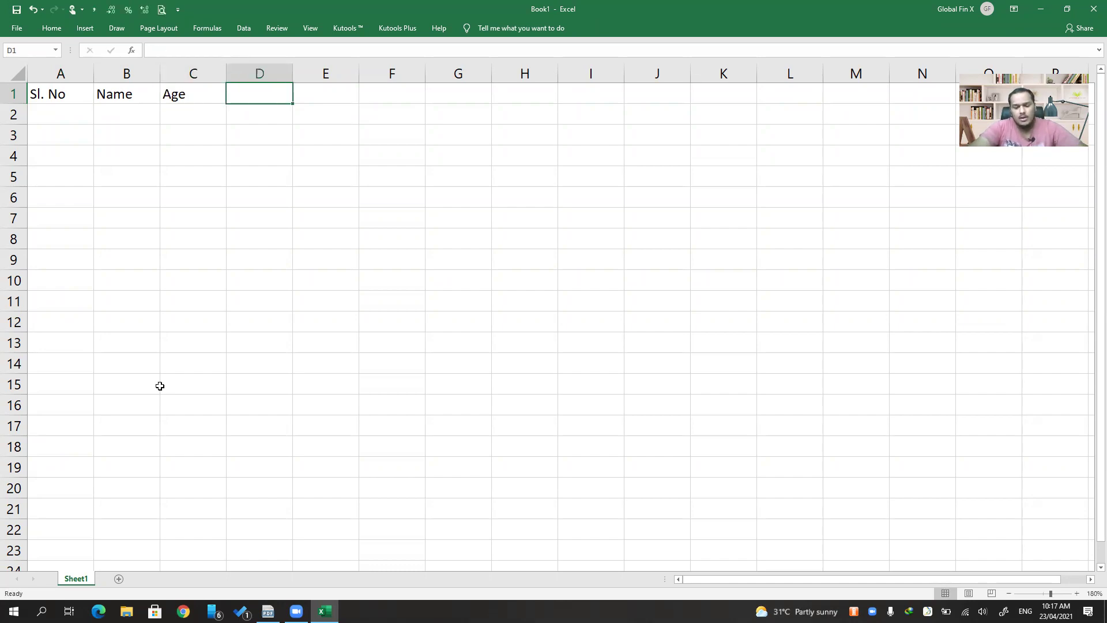
pyautogui.write('Employment')
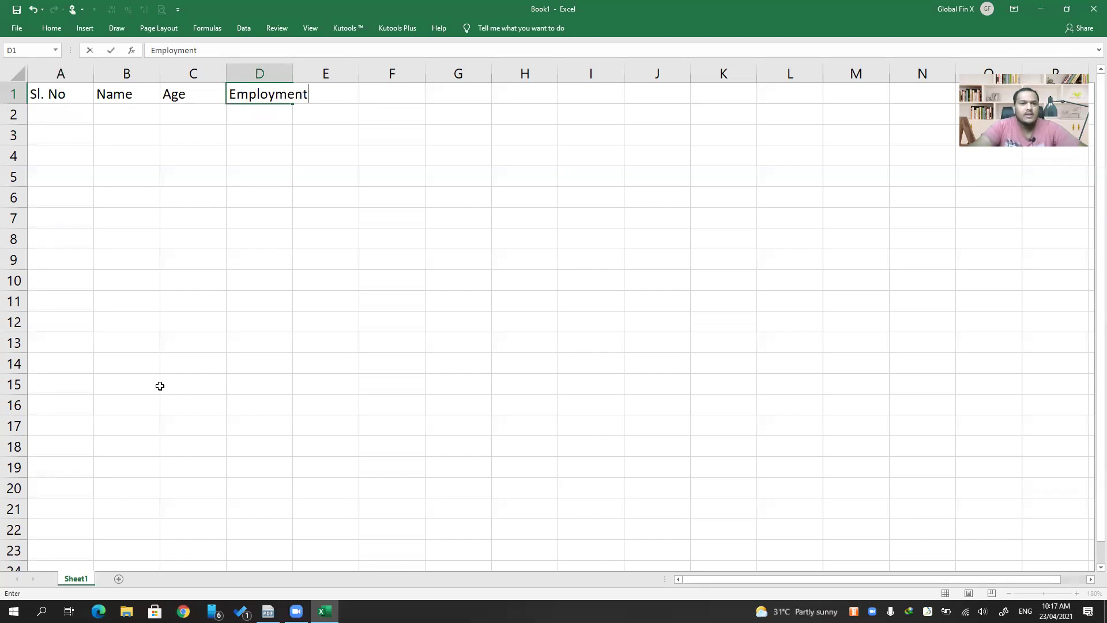
pyautogui.press('Tab')
pyautogui.doubleClick(294, 71)
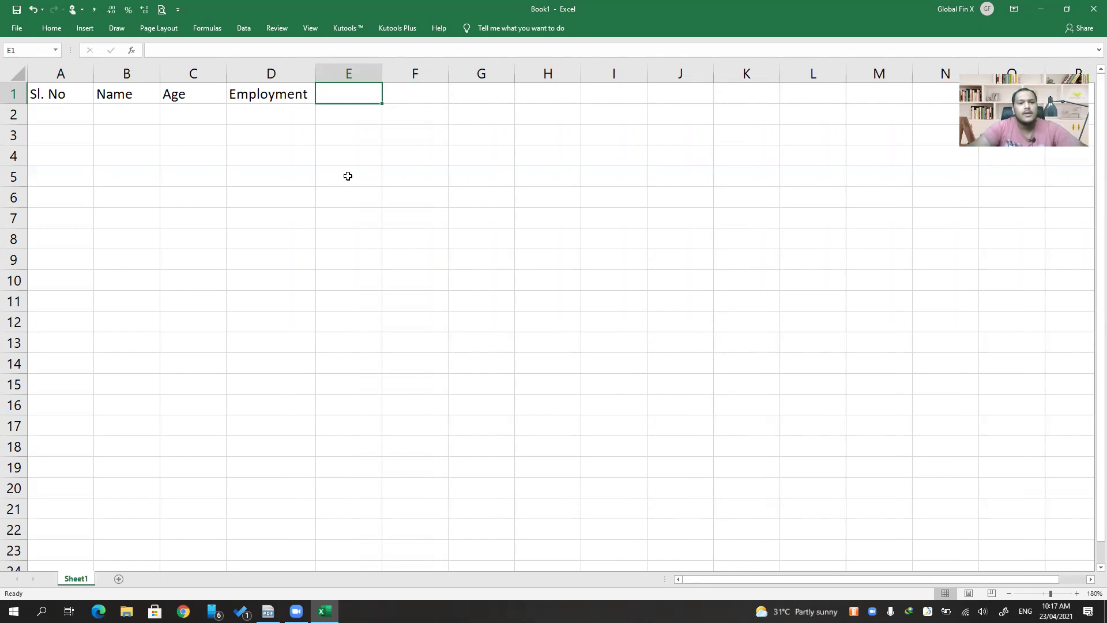
# Add the headers Salary and Gender in cells E1 and F1
pyautogui.write('Salary')
pyautogui.press('Tab')
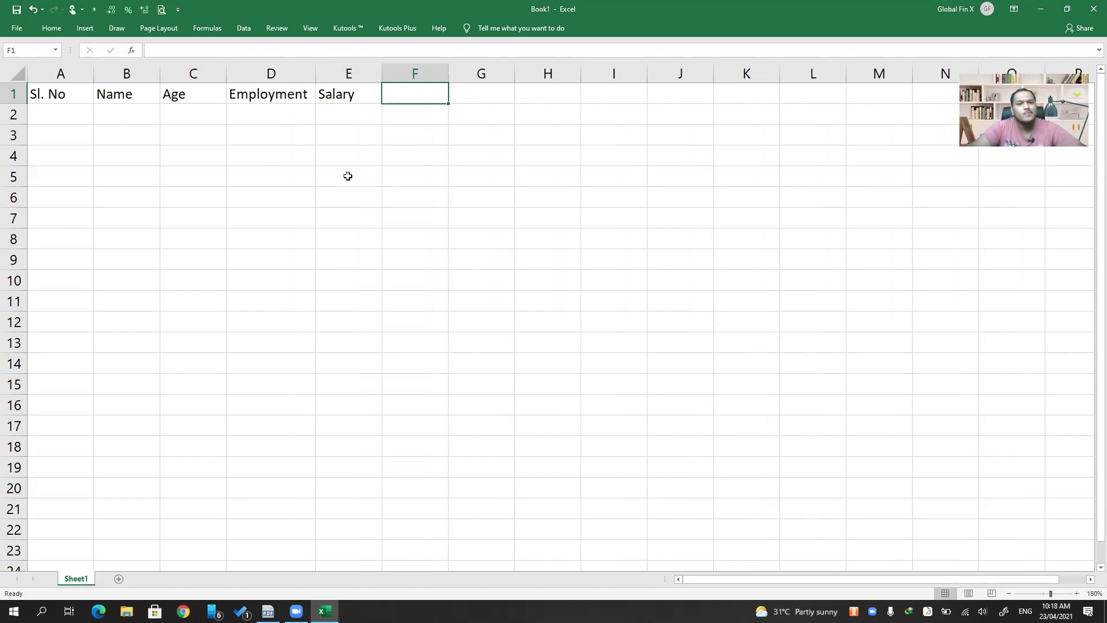
pyautogui.write('Gender')
pyautogui.press('Tab')
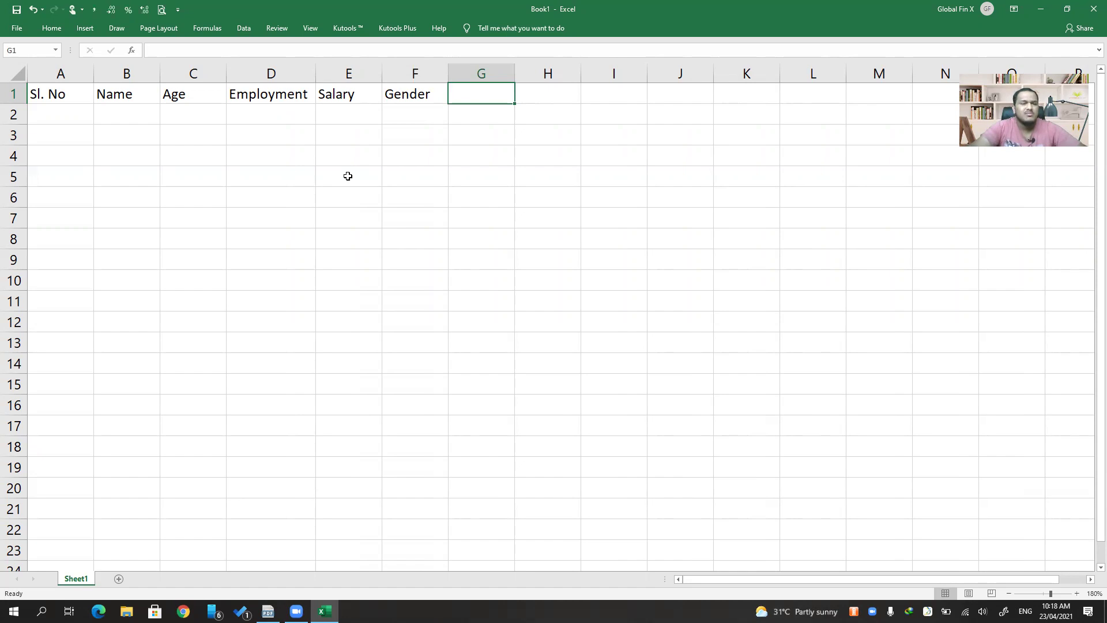
# Enter the serial numbers 1, 2 and 3 in cells A2 to A4 under Sl. No
pyautogui.click(349, 73)
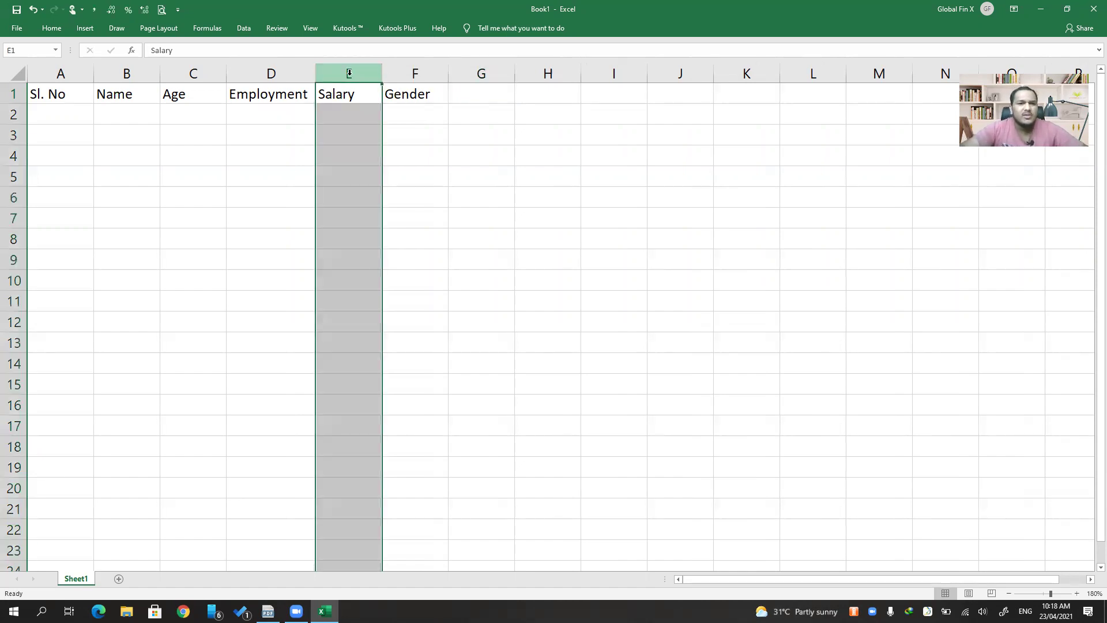
pyautogui.click(415, 126)
pyautogui.press('Up')
pyautogui.press('Left')
pyautogui.press('Left')
pyautogui.press('Left')
pyautogui.press('Left')
pyautogui.press('Left')
pyautogui.write('1')
pyautogui.press('Return')
pyautogui.write('2')
pyautogui.press('Return')
pyautogui.write('3')
pyautogui.press('Return')
# Fill the serial number series from A2:A4 down column A to number 94
pyautogui.press('Up')
pyautogui.press('Up')
pyautogui.press('Up')
pyautogui.hotkey('shift', 'Down')
pyautogui.hotkey('shift', 'Down')
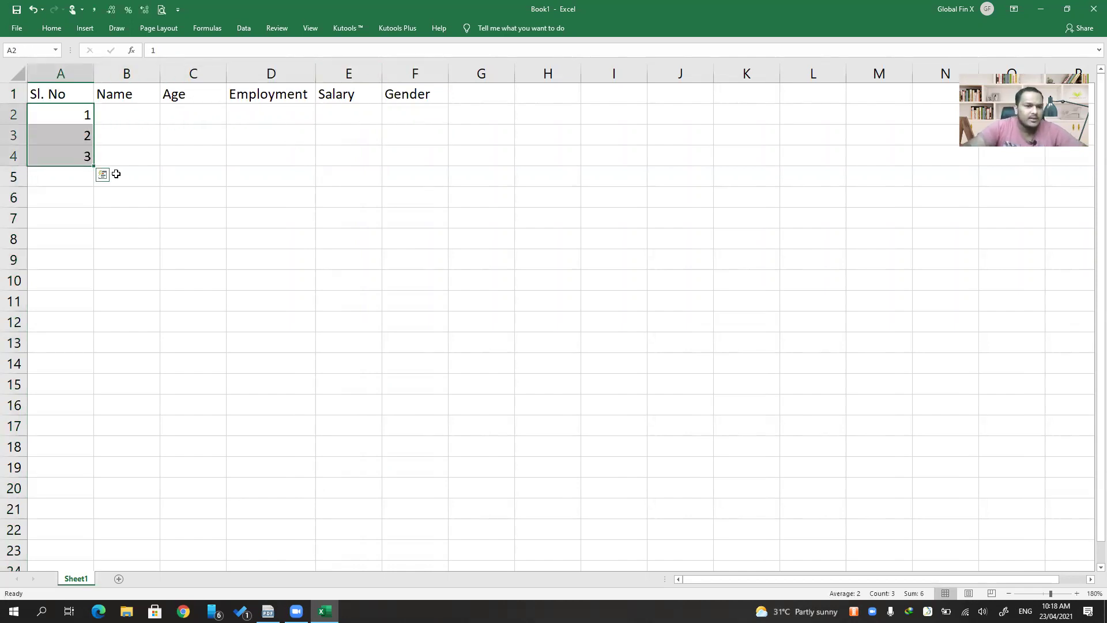
pyautogui.moveTo(92, 167); pyautogui.dragTo(161, 385)
pyautogui.click(161, 385)
pyautogui.scroll(20, 133, 376)
pyautogui.click(42, 425)
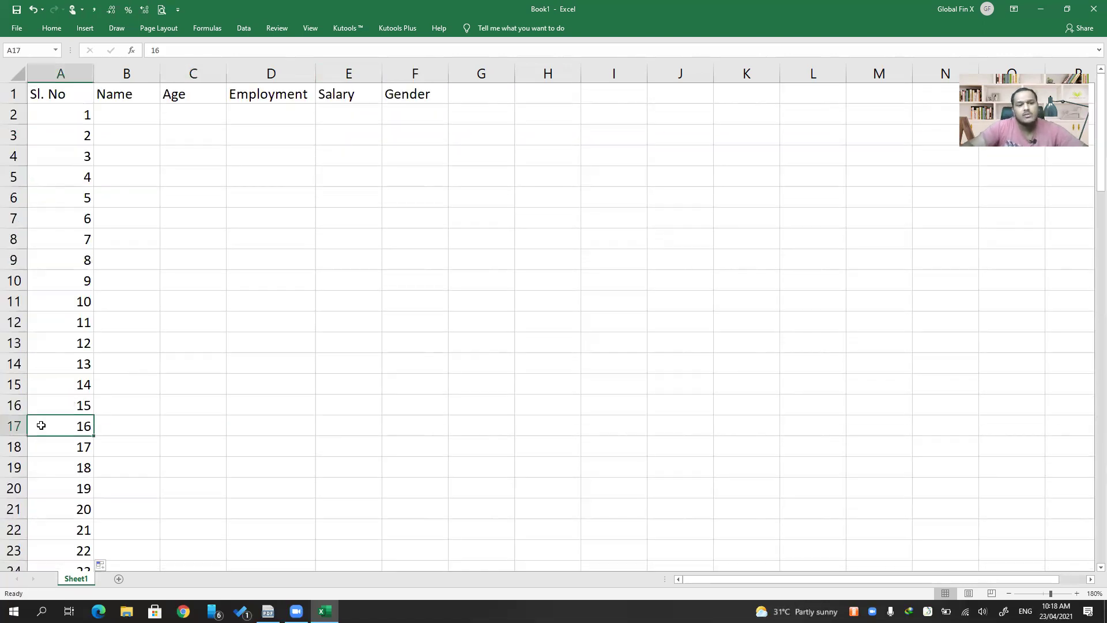
# Extend the serial number series from its last two cells down to 4000 in cell A4001
pyautogui.hotkey('ctrl', 'Down')
pyautogui.press('Up')
pyautogui.hotkey('shift', 'Down')
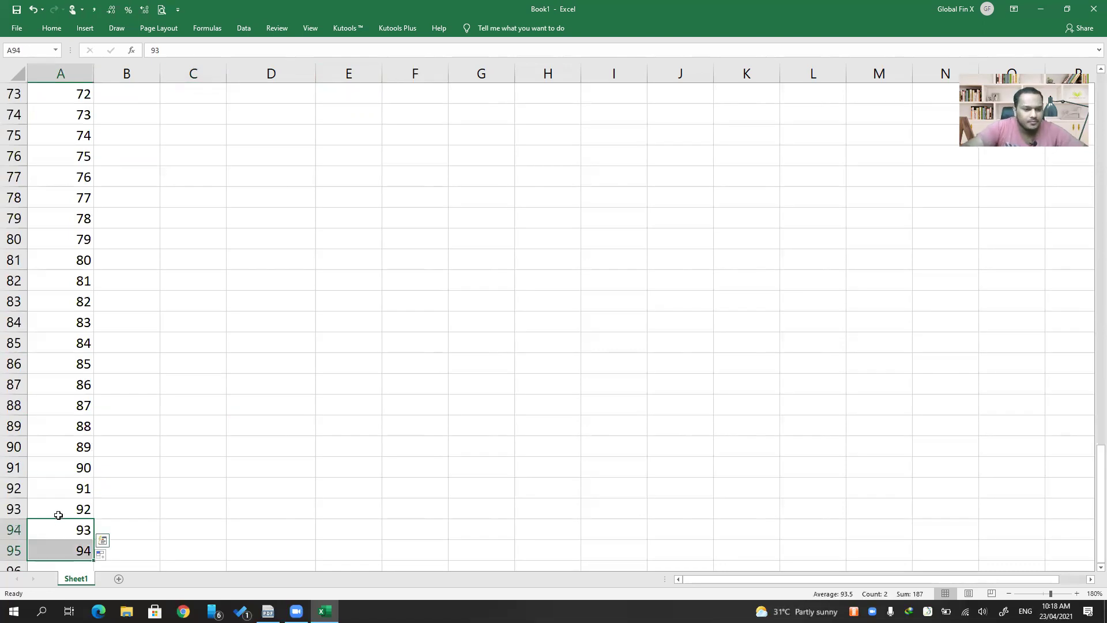
pyautogui.moveTo(91, 559); pyautogui.dragTo(87, 512)
pyautogui.click(79, 510)
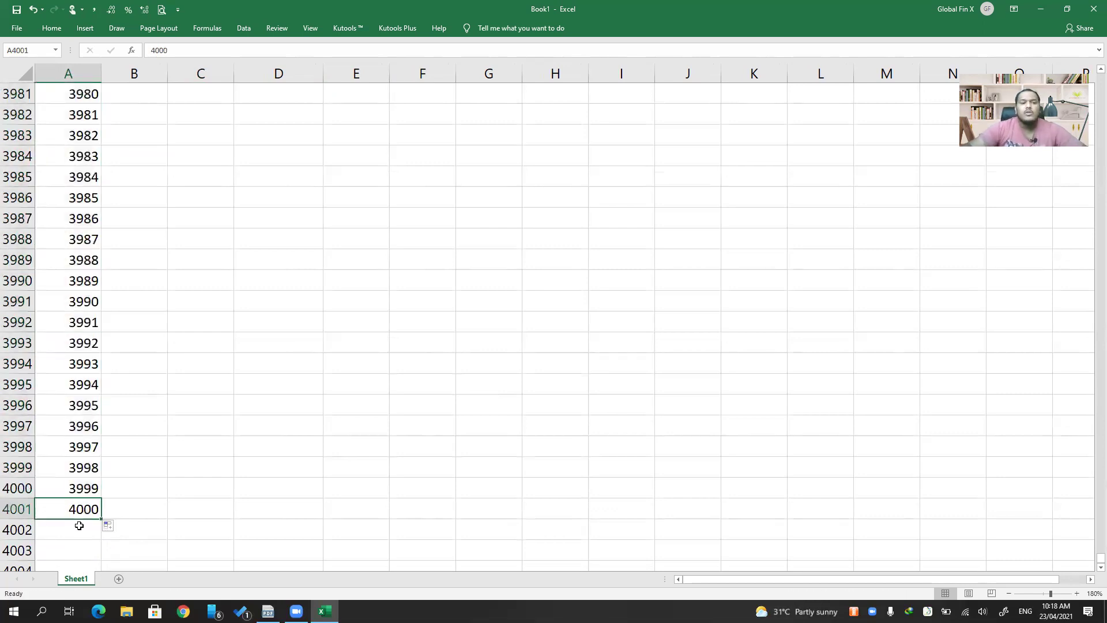
# Delete the entire Name column so that Age directly follows Sl. No
pyautogui.hotkey('ctrl', 'Home')
pyautogui.press('Right')
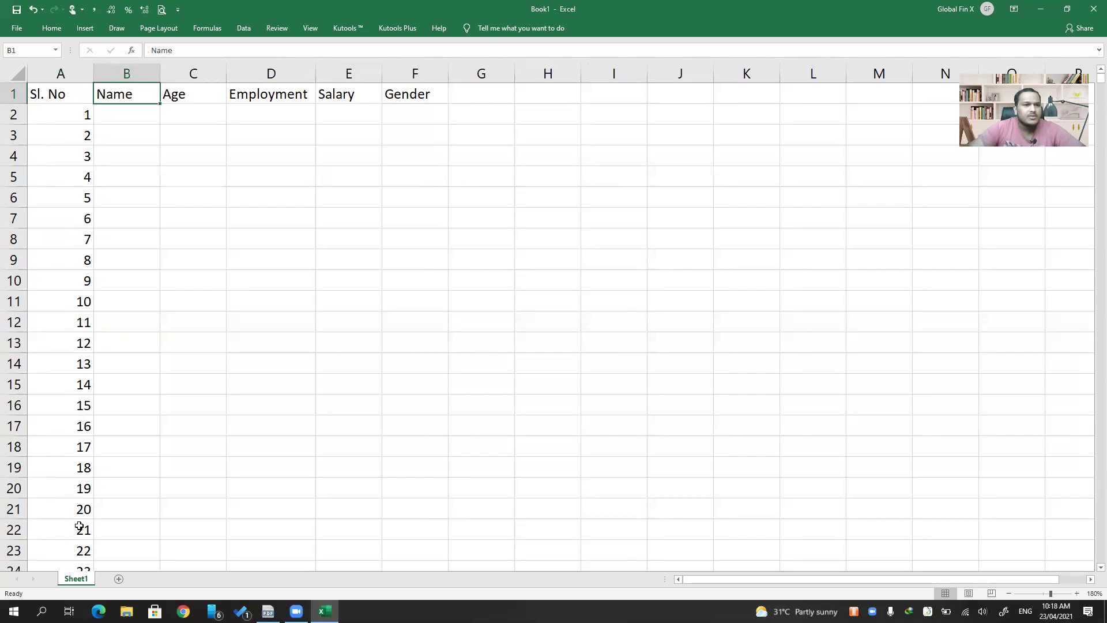
pyautogui.press('Left')
pyautogui.press('Down')
pyautogui.hotkey('ctrl', 'Down')
pyautogui.hotkey('ctrl', 'Up')
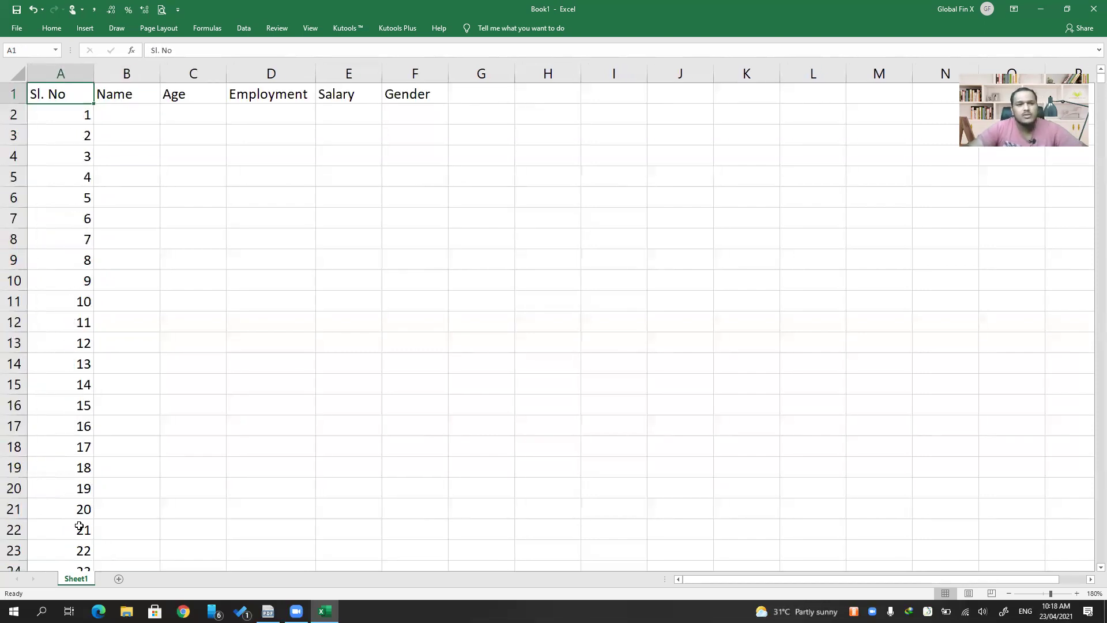
pyautogui.press('Right')
pyautogui.press('Down')
pyautogui.press('Right')
pyautogui.press('Left')
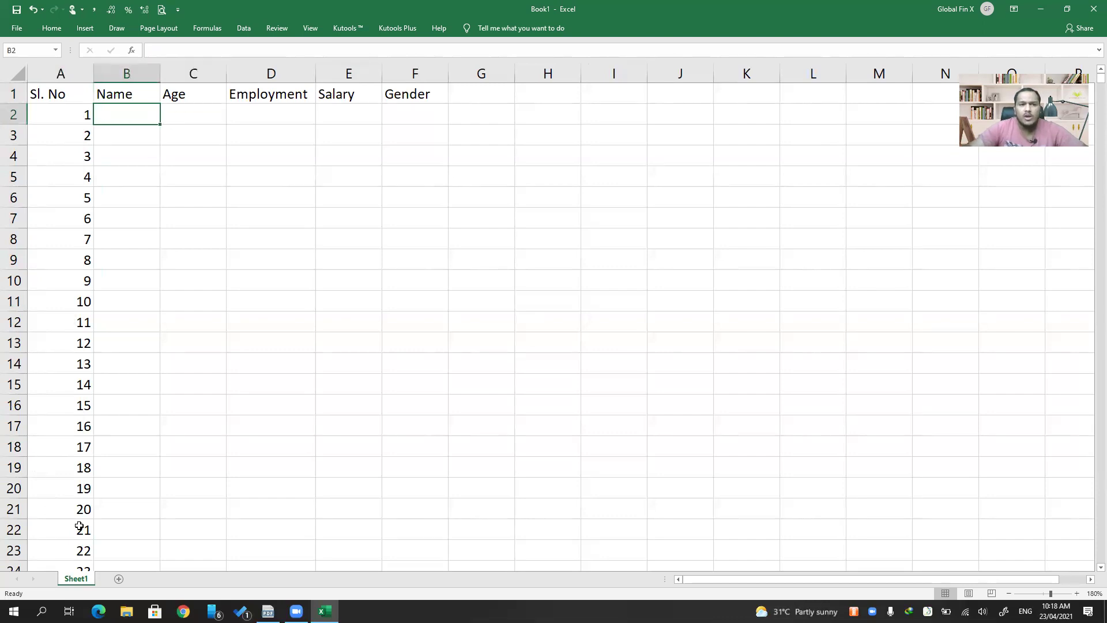
pyautogui.hotkey('ctrl', 'space')
pyautogui.hotkey('ctrl', '-')
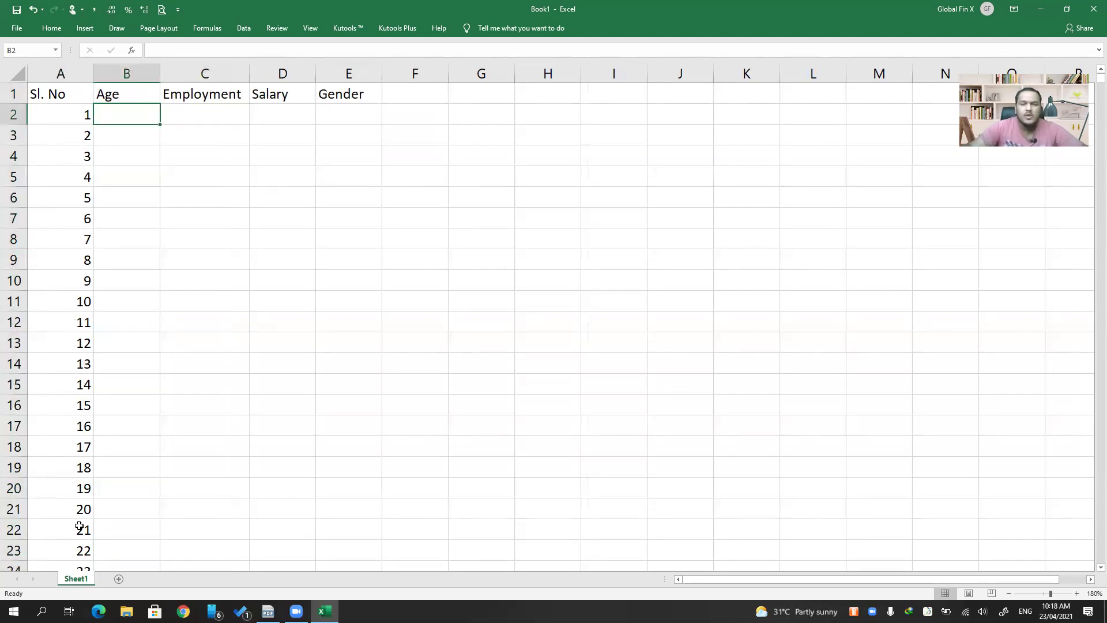
# Enter the formula =RANDBETWEEN(10,80) in cell B2 to generate a random age
pyautogui.write('=rand')
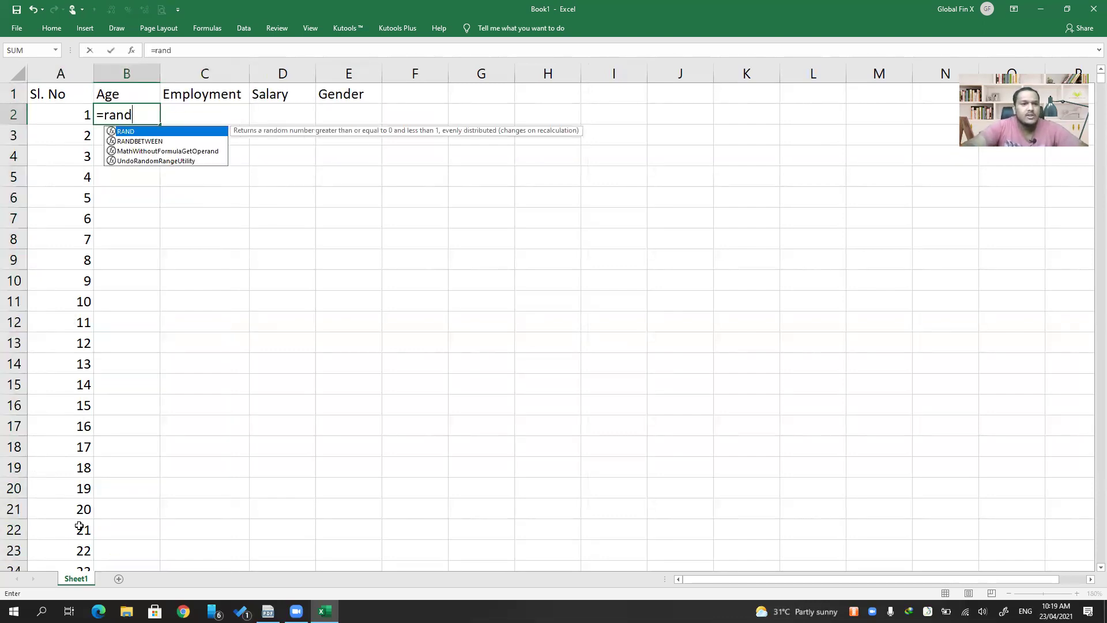
pyautogui.press('Down')
pyautogui.press('Tab')
pyautogui.write('10')
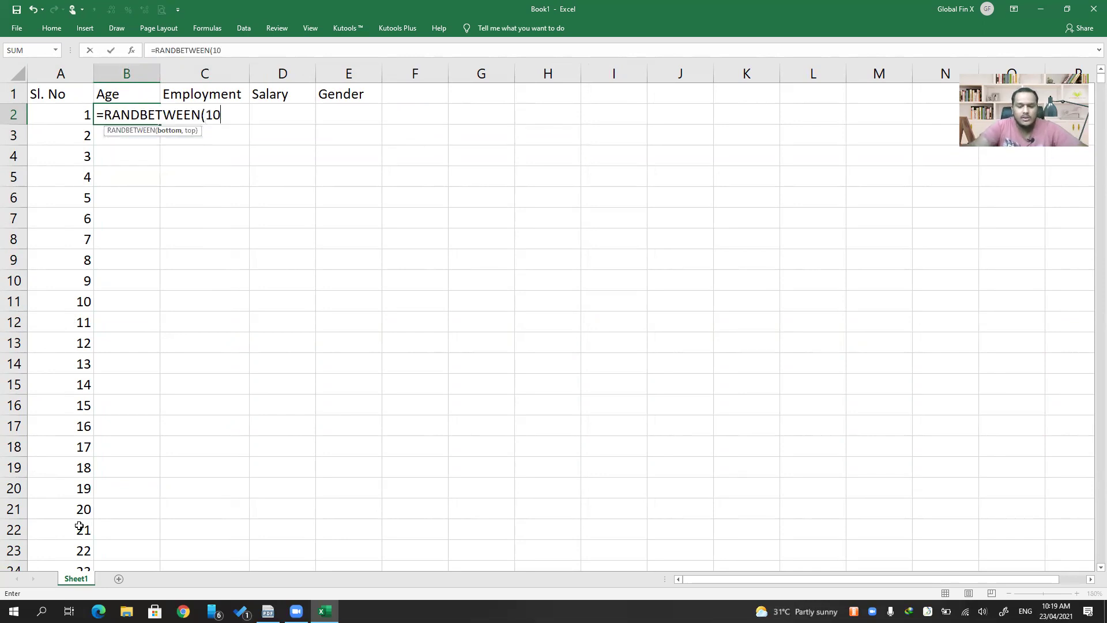
pyautogui.write(',80')
pyautogui.press('Return')
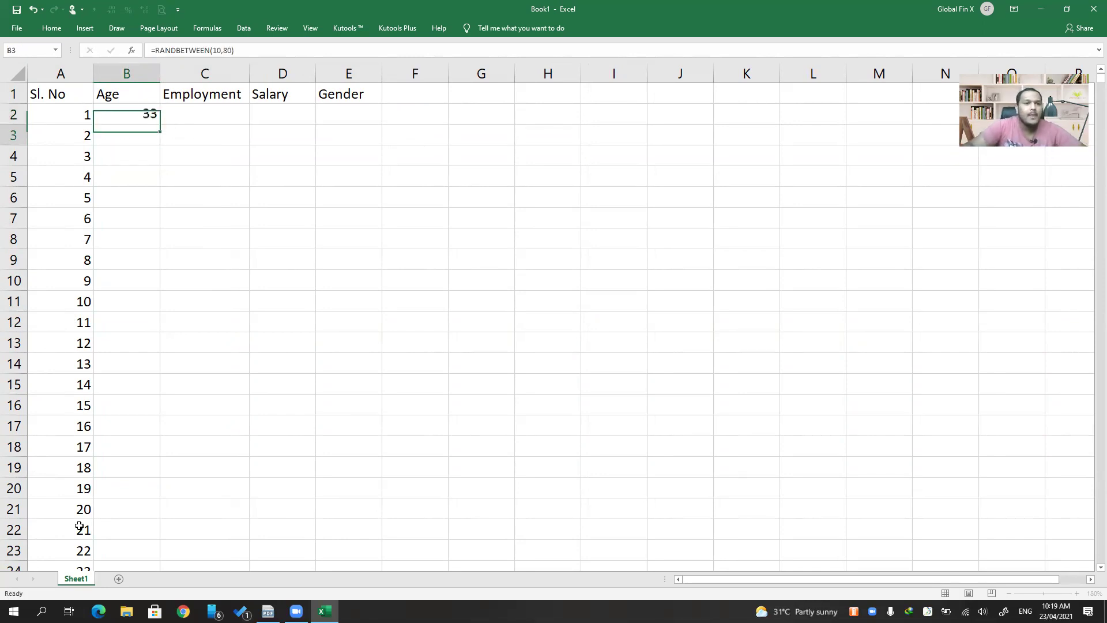
# Enter the formula =RANDBETWEEN(0,1) in cell C2 to generate a random employment status
pyautogui.press('Up')
pyautogui.press('Right')
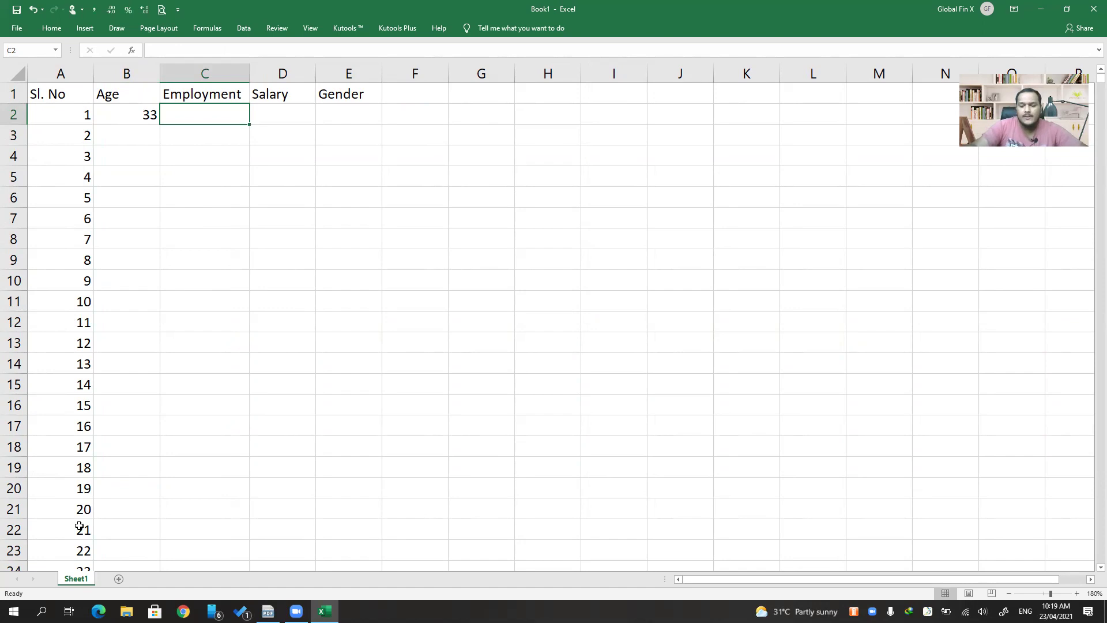
pyautogui.write('=rand')
pyautogui.press('Down')
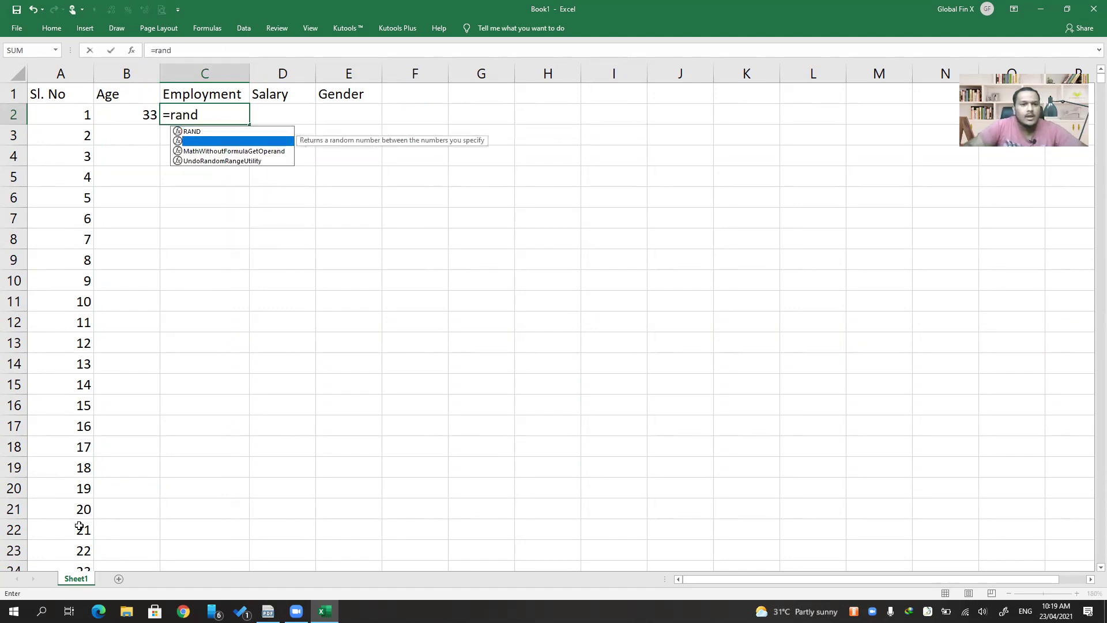
pyautogui.press('Tab')
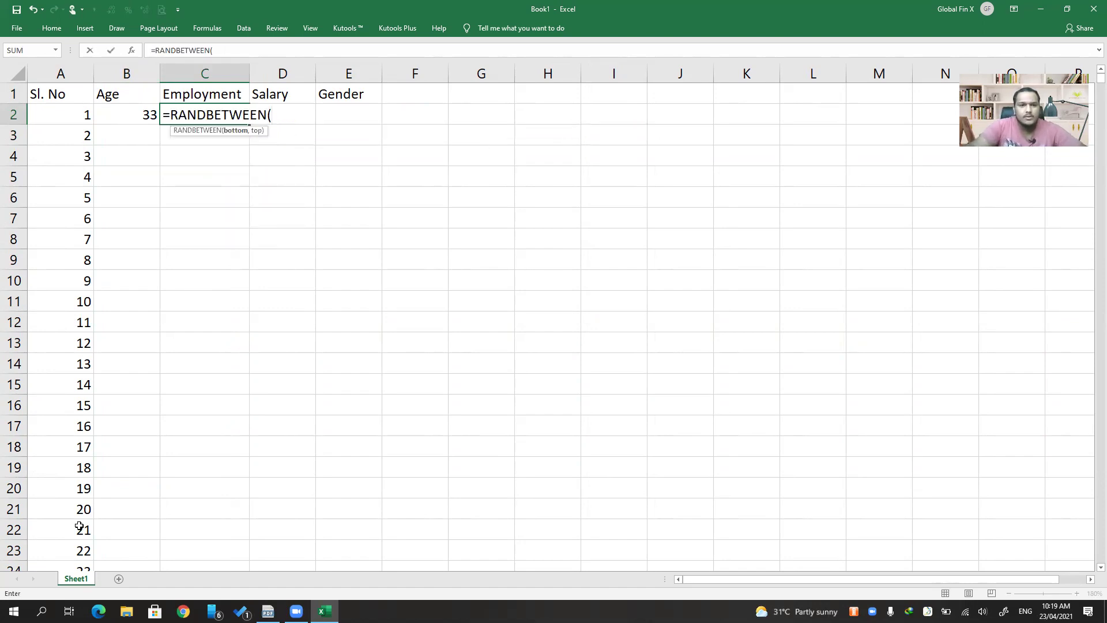
pyautogui.write('0,1)')
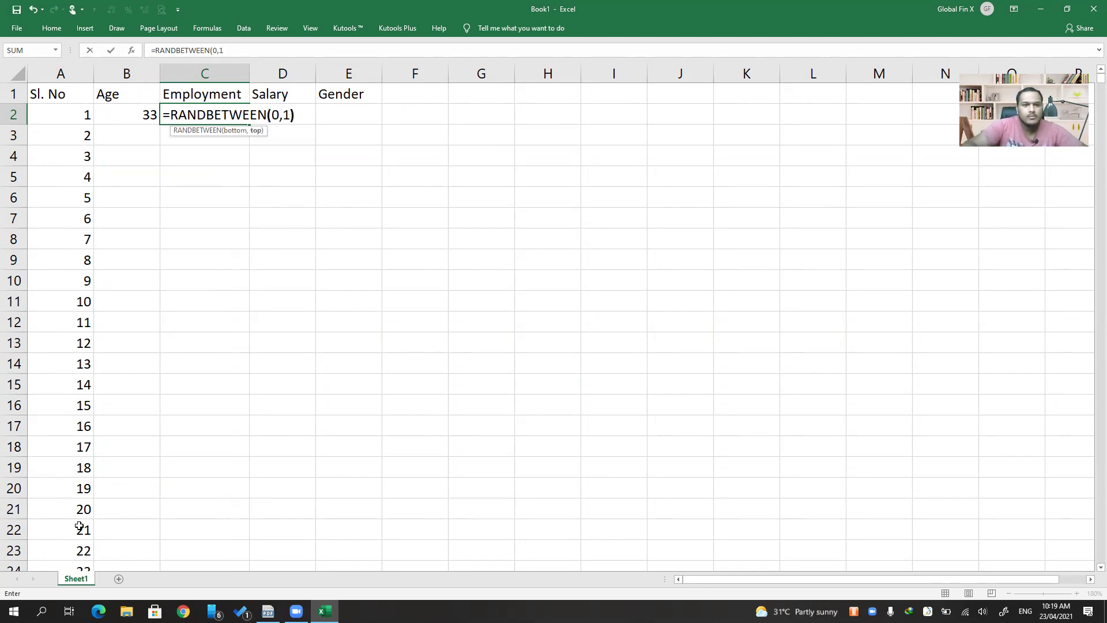
pyautogui.press('Return')
pyautogui.press('Up')
pyautogui.press('Right')
pyautogui.write('=rand')
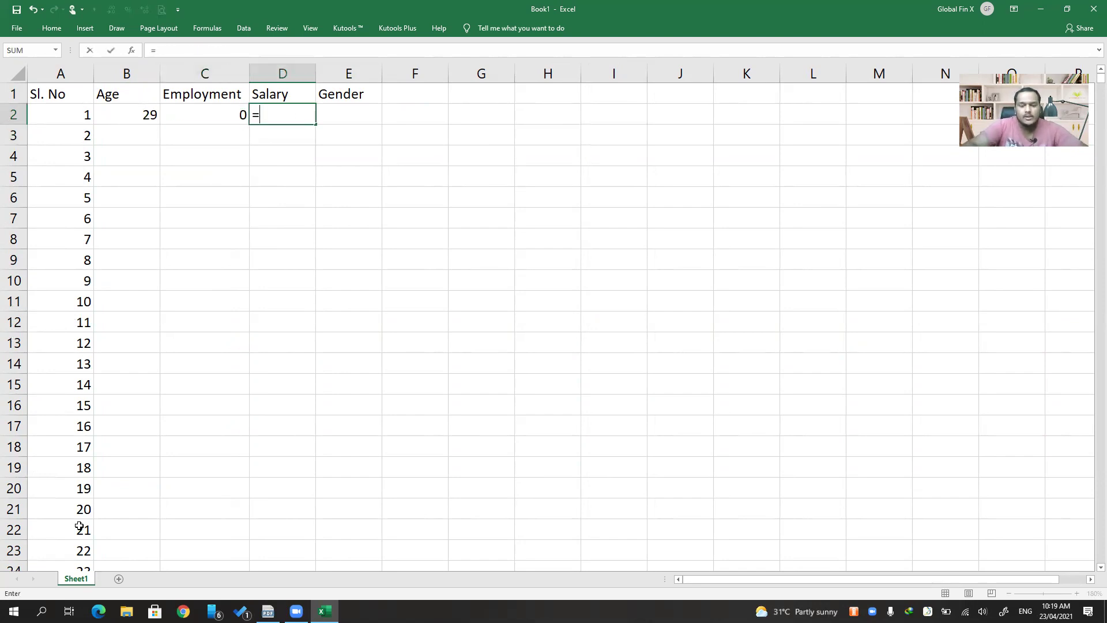
pyautogui.press('Down')
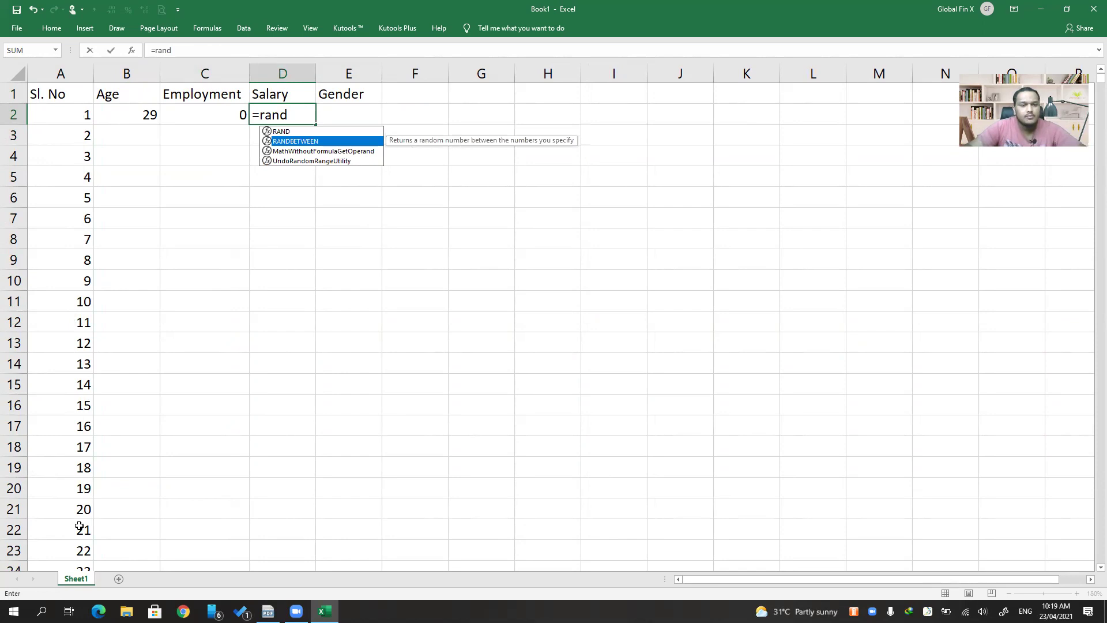
pyautogui.press('Escape')
pyautogui.press('Escape')
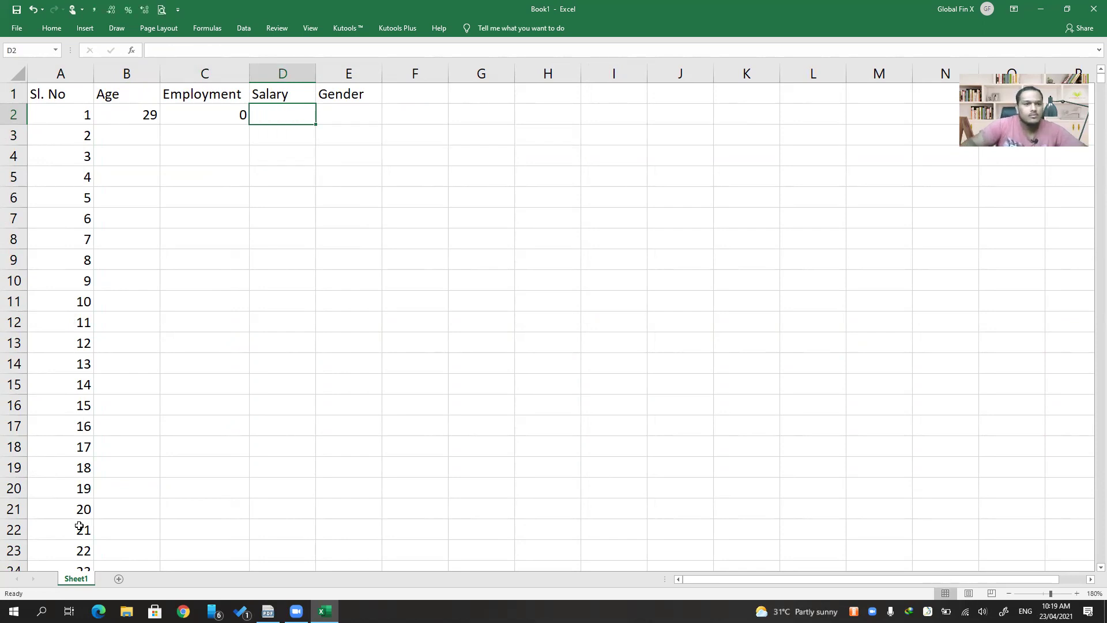
# Fill the Age and Employment formulas from B2:C2 down all 4000 records and convert the results to fixed values
pyautogui.press('Left')
pyautogui.press('Left')
pyautogui.hotkey('shift', 'Right')
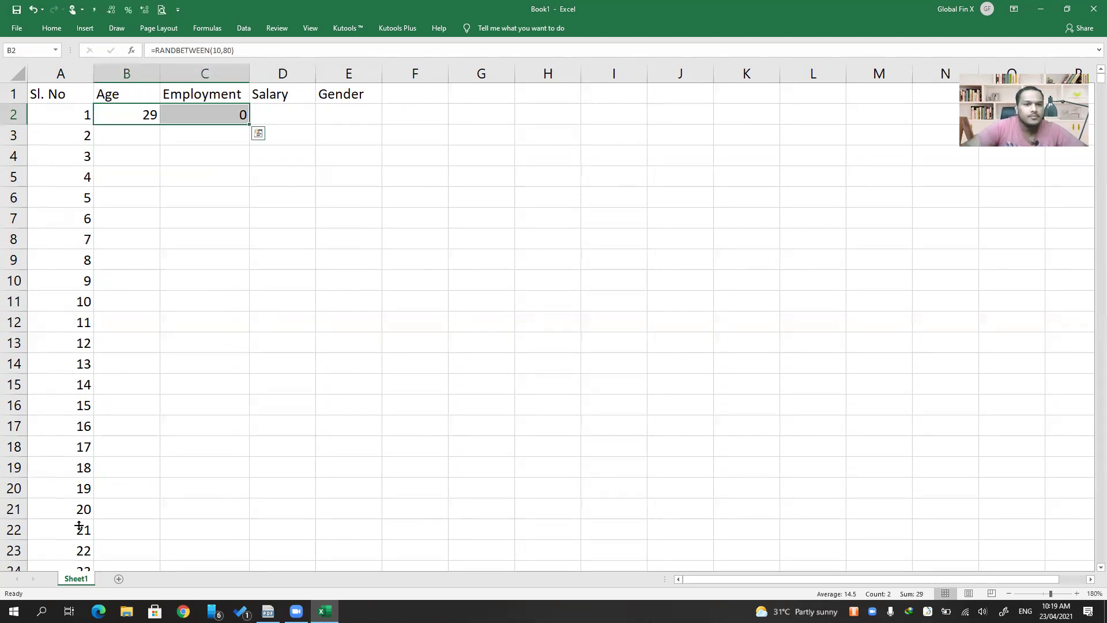
pyautogui.doubleClick(250, 125)
pyautogui.hotkey('ctrl', 'c')
pyautogui.hotkey('ctrl', 'alt', 'v')
pyautogui.press('v')
pyautogui.press('Return')
# Enter the formula =IF(C2=1,RANDBETWEEN(25000,250000),0) in cell D2 to generate a salary only for employed people
pyautogui.press('Right')
pyautogui.write('=')
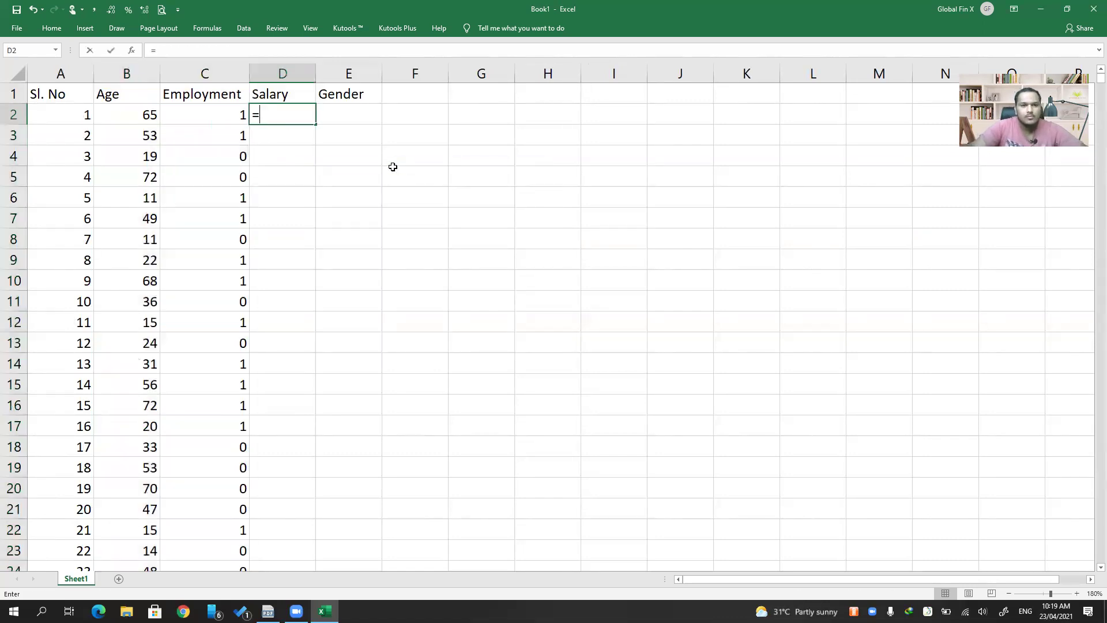
pyautogui.write('if(')
pyautogui.press('Left')
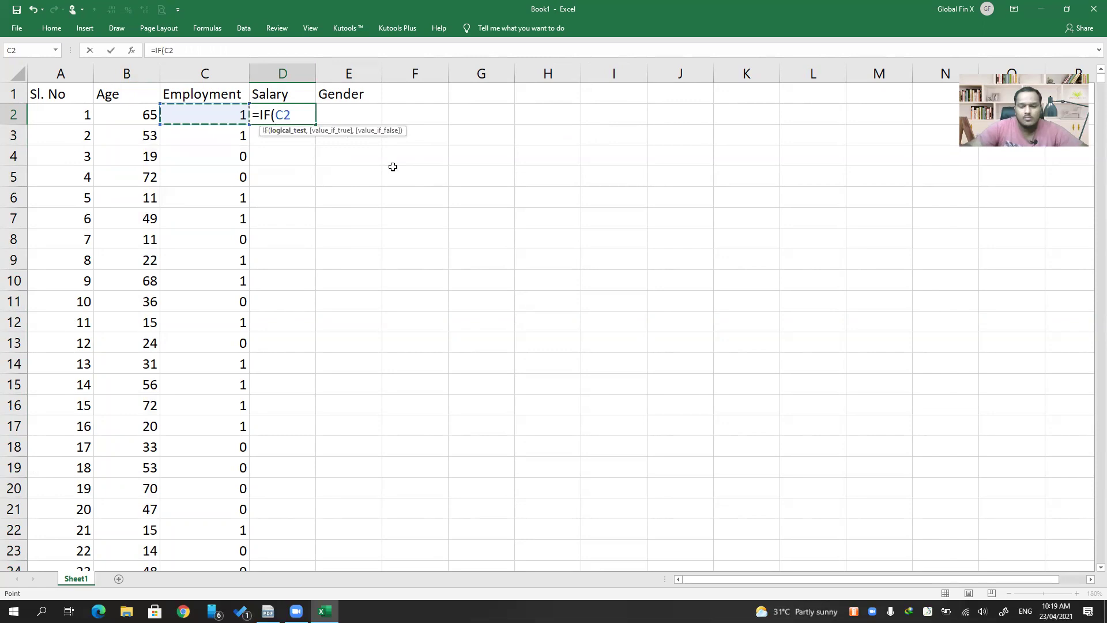
pyautogui.click(393, 167)
pyautogui.write('=')
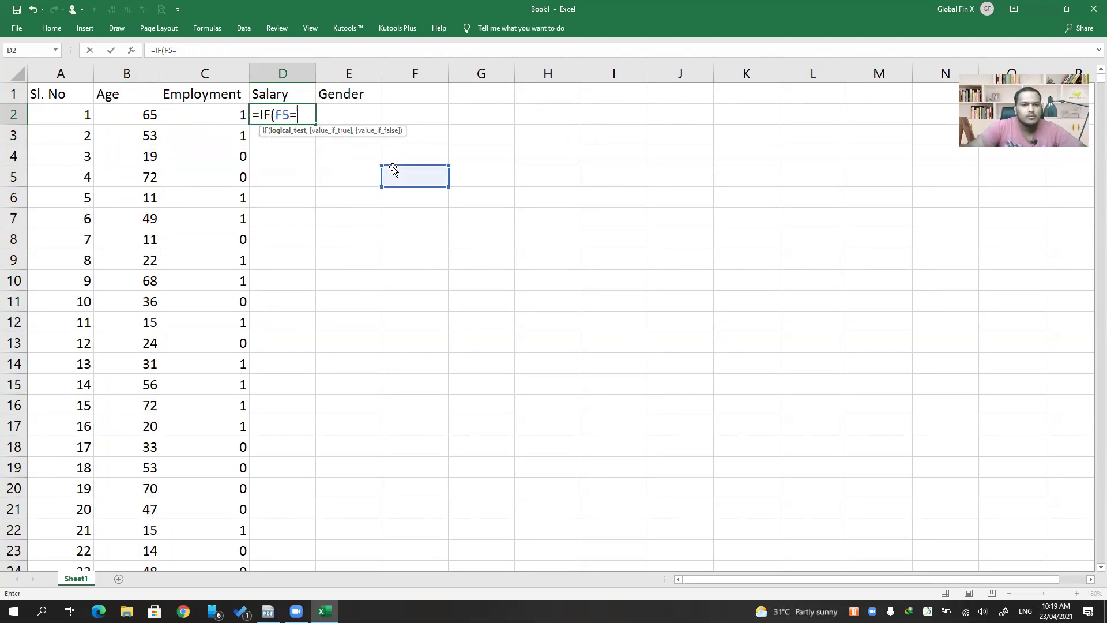
pyautogui.press('BackSpace')
pyautogui.press('BackSpace')
pyautogui.press('BackSpace')
pyautogui.press('Left')
pyautogui.write('=')
pyautogui.write('1,rand')
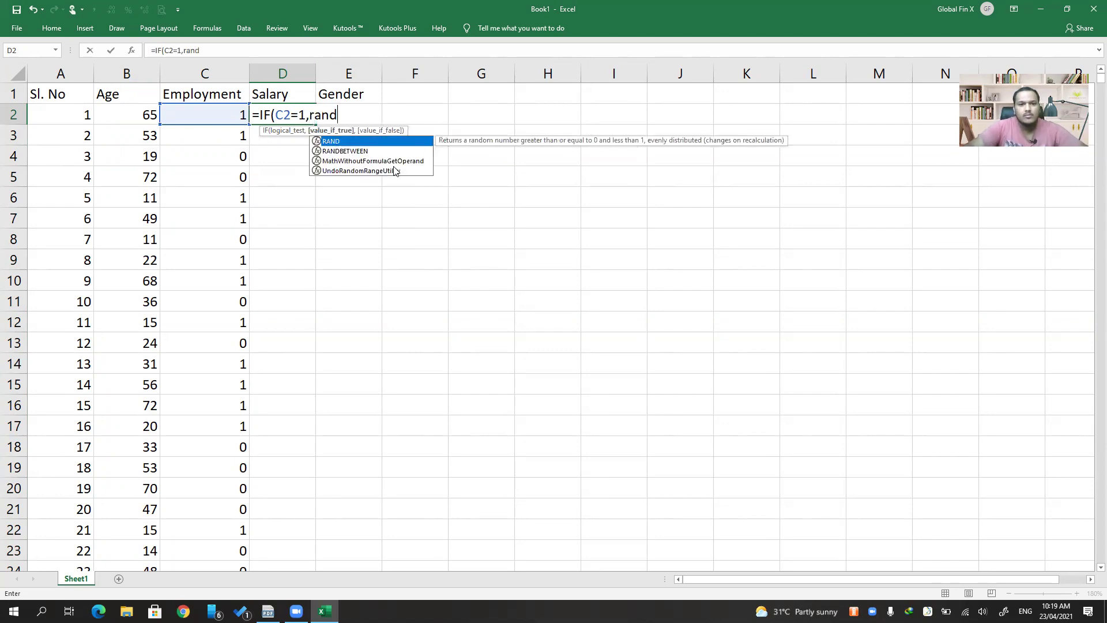
pyautogui.press('Down')
pyautogui.press('Tab')
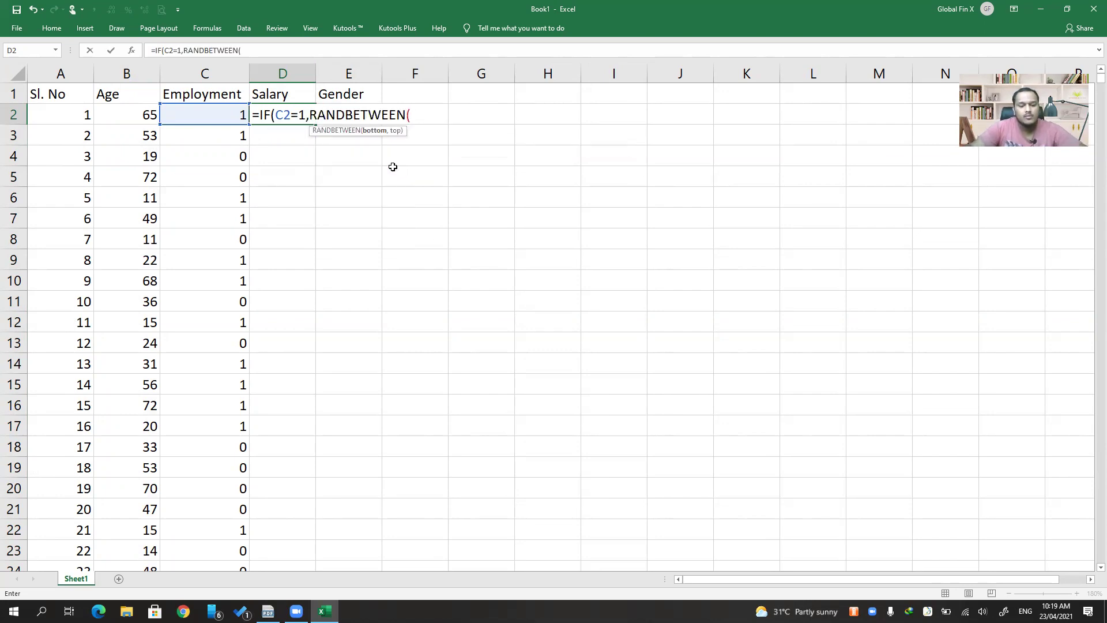
pyautogui.write('25000,')
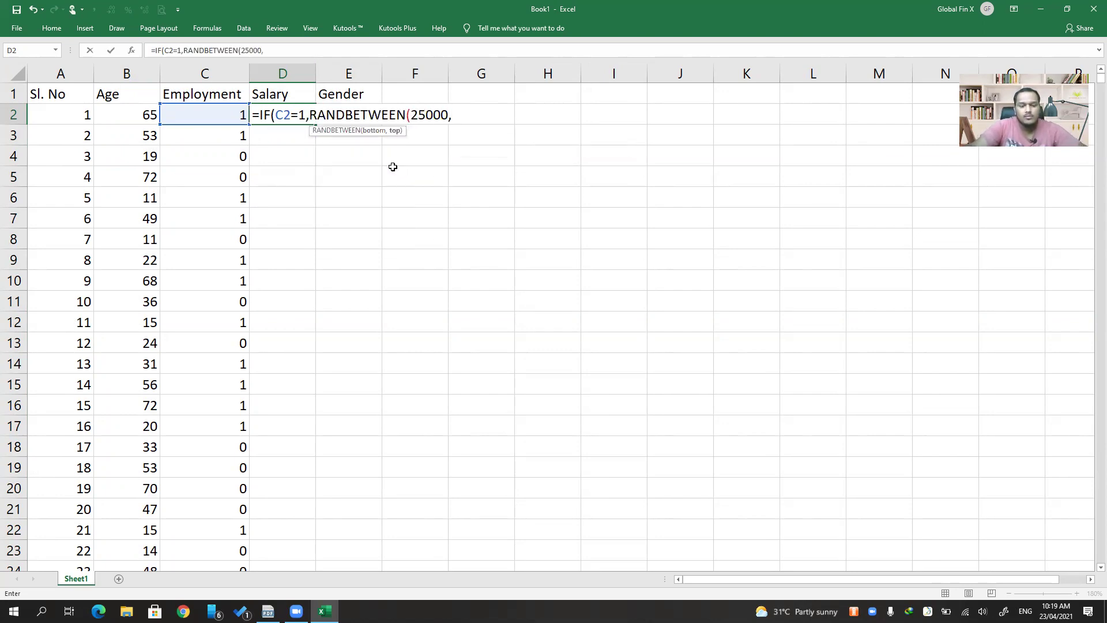
pyautogui.write('250000')
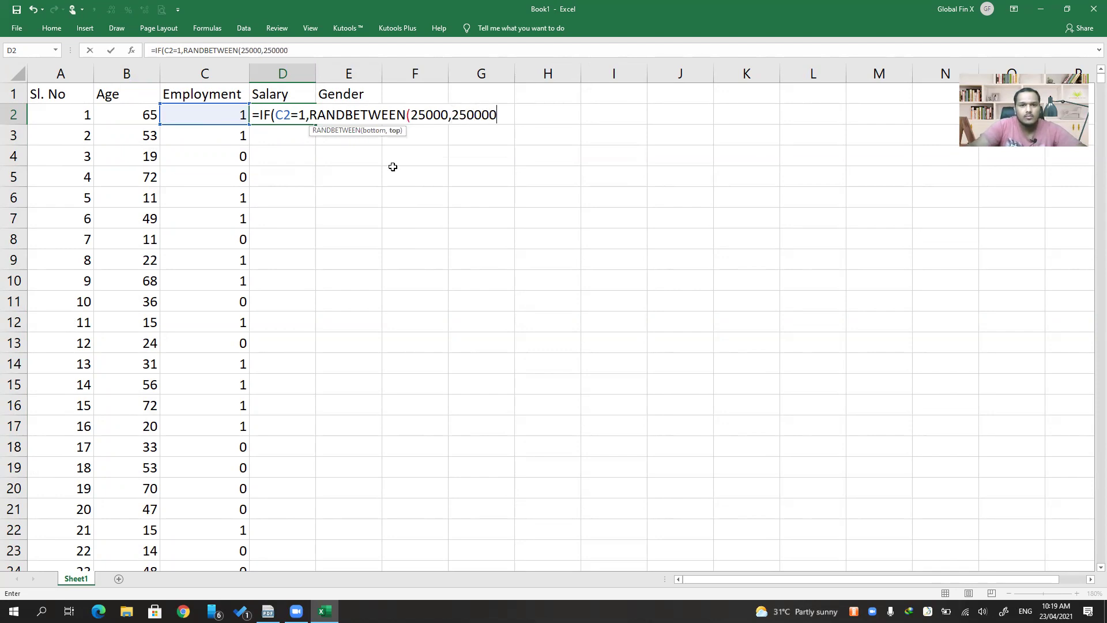
pyautogui.write('),0)')
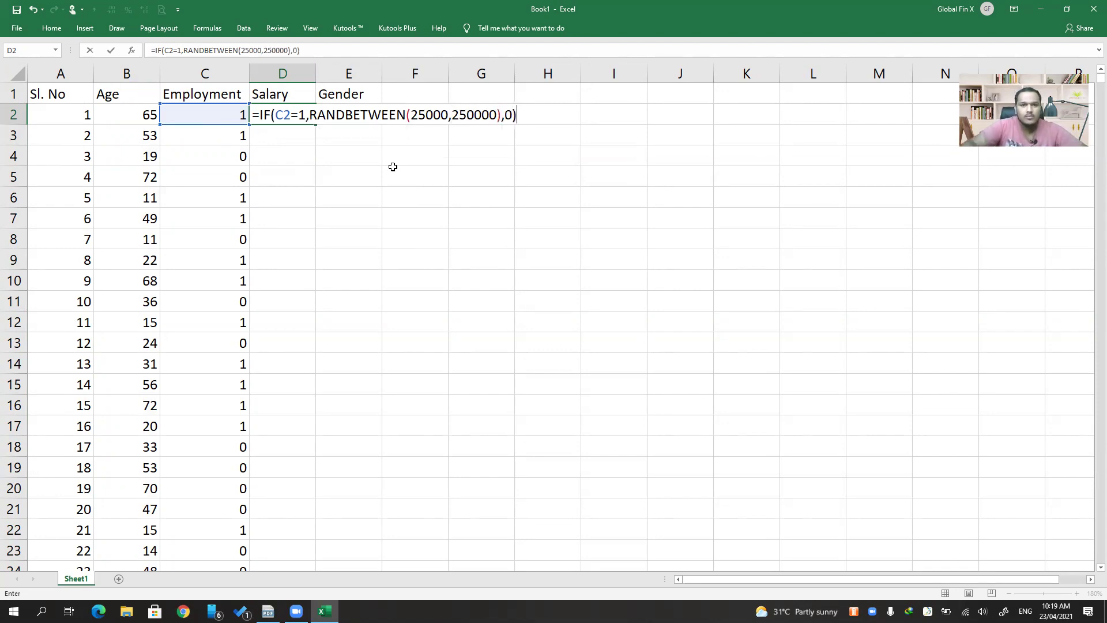
pyautogui.press('Return')
pyautogui.press('Up')
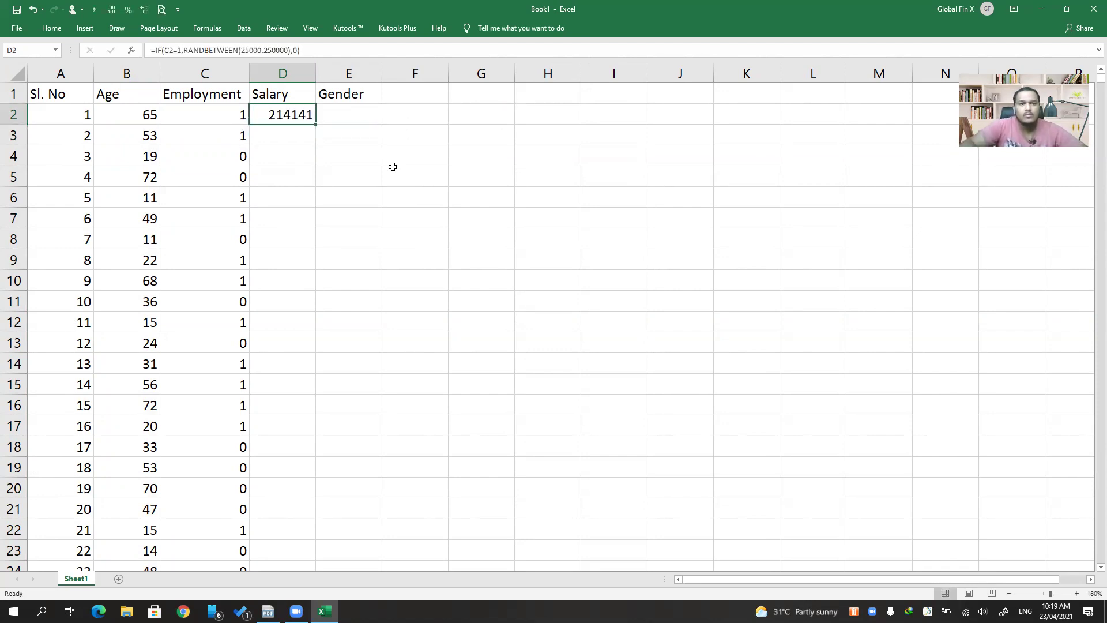
# Fill the Salary formula from D2 down all records and convert the results to fixed values
pyautogui.doubleClick(316, 122)
pyautogui.hotkey('ctrl', 'c')
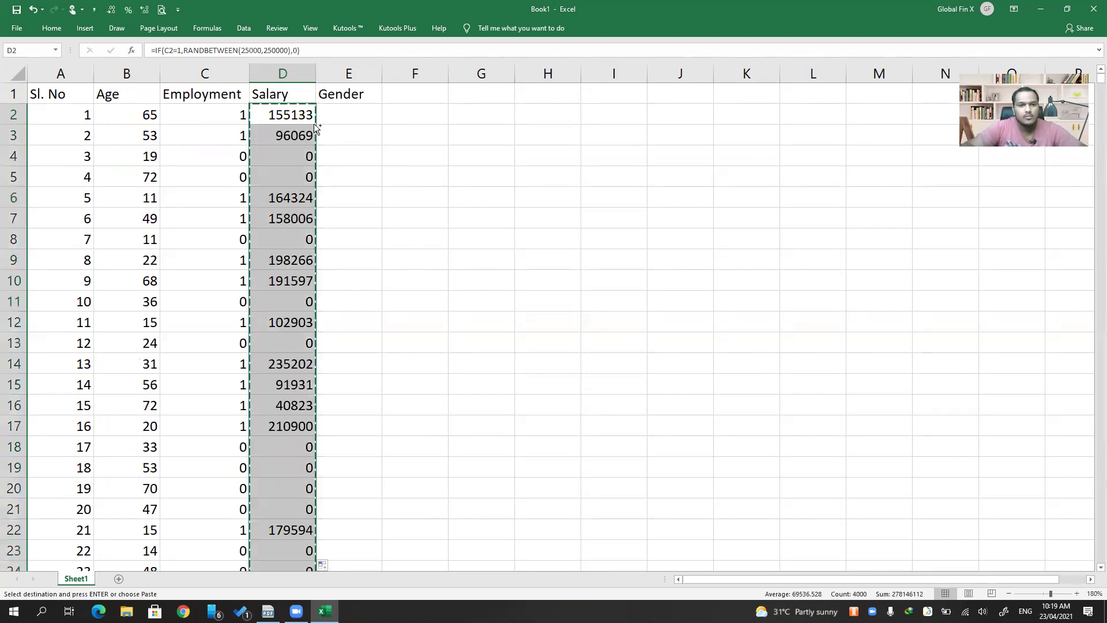
pyautogui.hotkey('ctrl', 'alt', 'v')
pyautogui.press('v')
pyautogui.press('Return')
pyautogui.press('Escape')
# Replace every 0 in the Employment column's data from C2 to C4001 with No
pyautogui.press('Left')
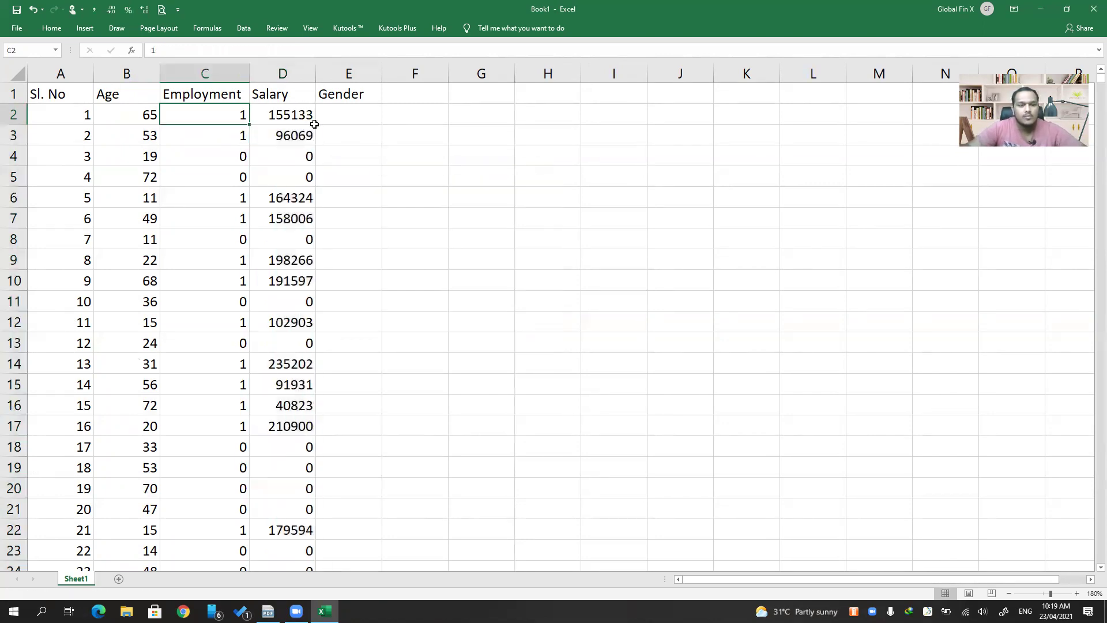
pyautogui.hotkey('ctrl', 'shift', 'Down')
pyautogui.hotkey('ctrl', 'h')
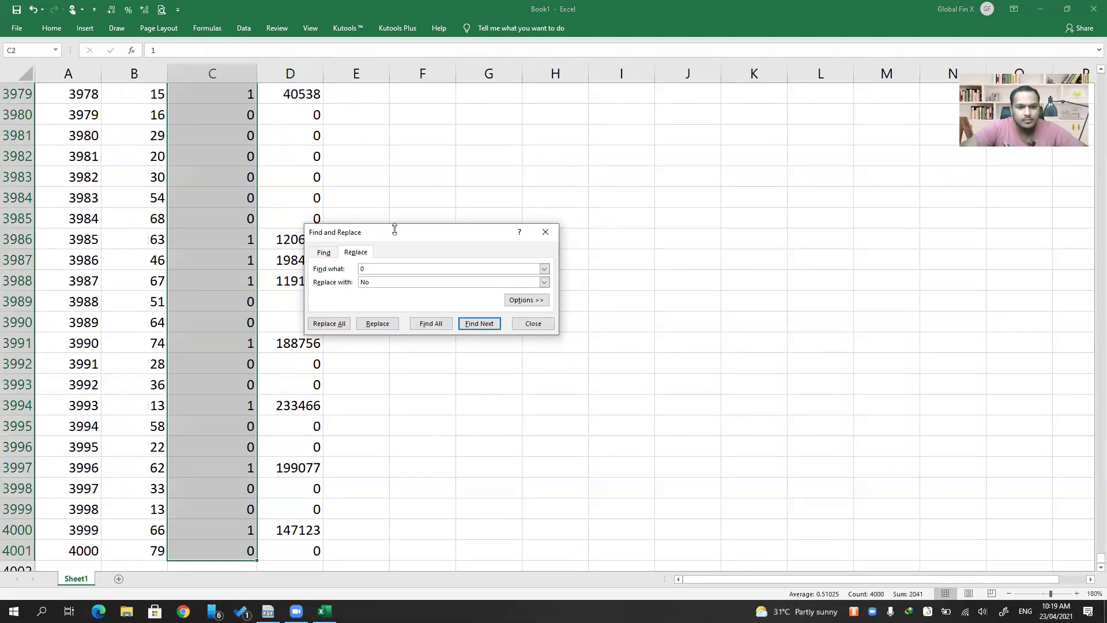
pyautogui.click(334, 323)
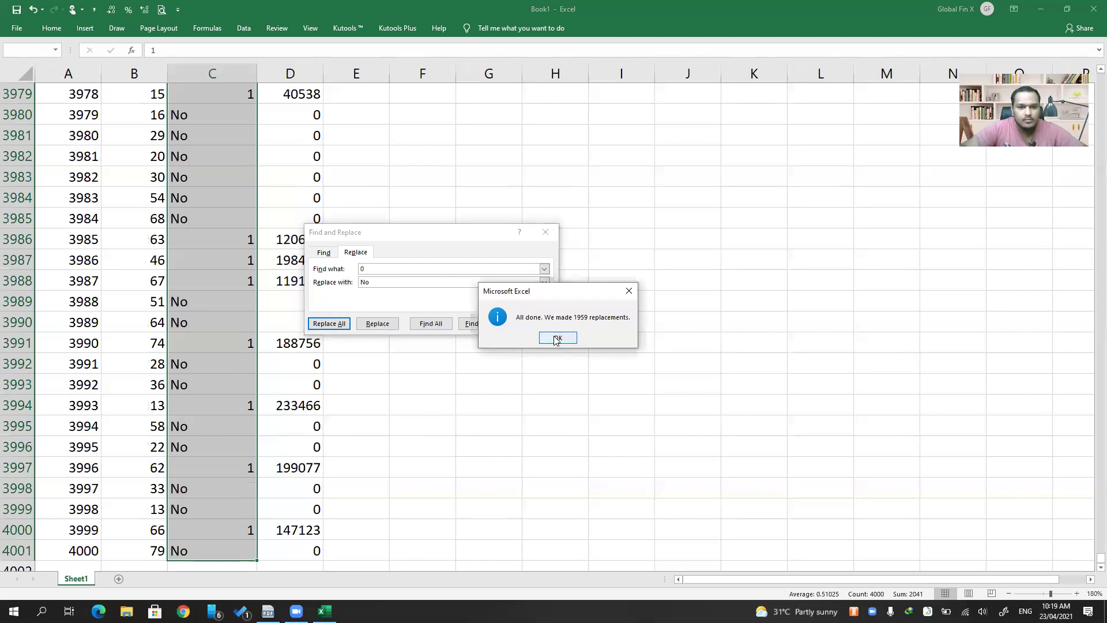
pyautogui.click(556, 338)
# Replace every 1 in the Employment data with Yes and close the Find and Replace dialog
pyautogui.click(308, 269)
pyautogui.write('Yes')
pyautogui.click(329, 324)
pyautogui.click(556, 338)
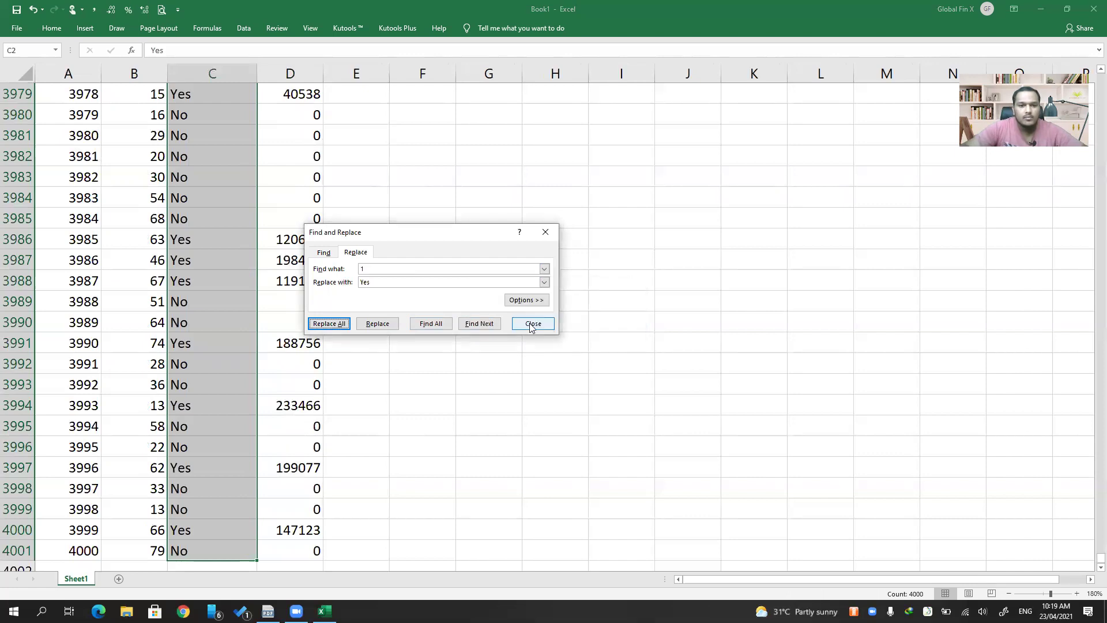
pyautogui.click(533, 324)
# Enter the formula =RANDBETWEEN(1,2) in cell E2 to generate a random gender code
pyautogui.click(180, 220)
pyautogui.hotkey('ctrl', 'Up')
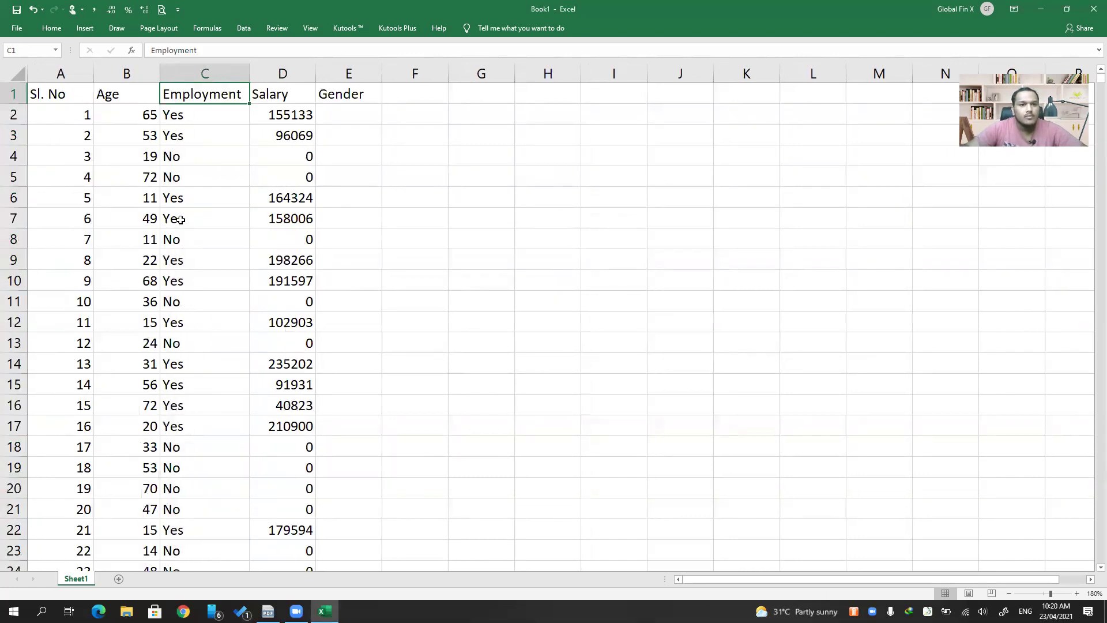
pyautogui.press('Down')
pyautogui.press('Right')
pyautogui.press('Right')
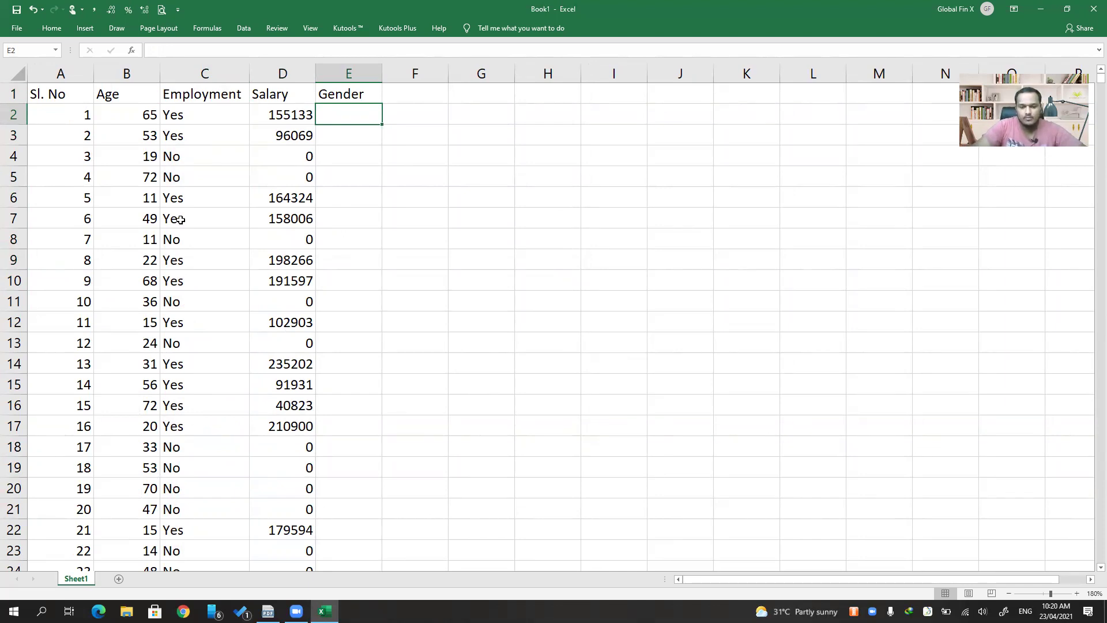
pyautogui.write('=rand')
pyautogui.press('Down')
pyautogui.press('Down')
pyautogui.press('Tab')
pyautogui.write('1,2)')
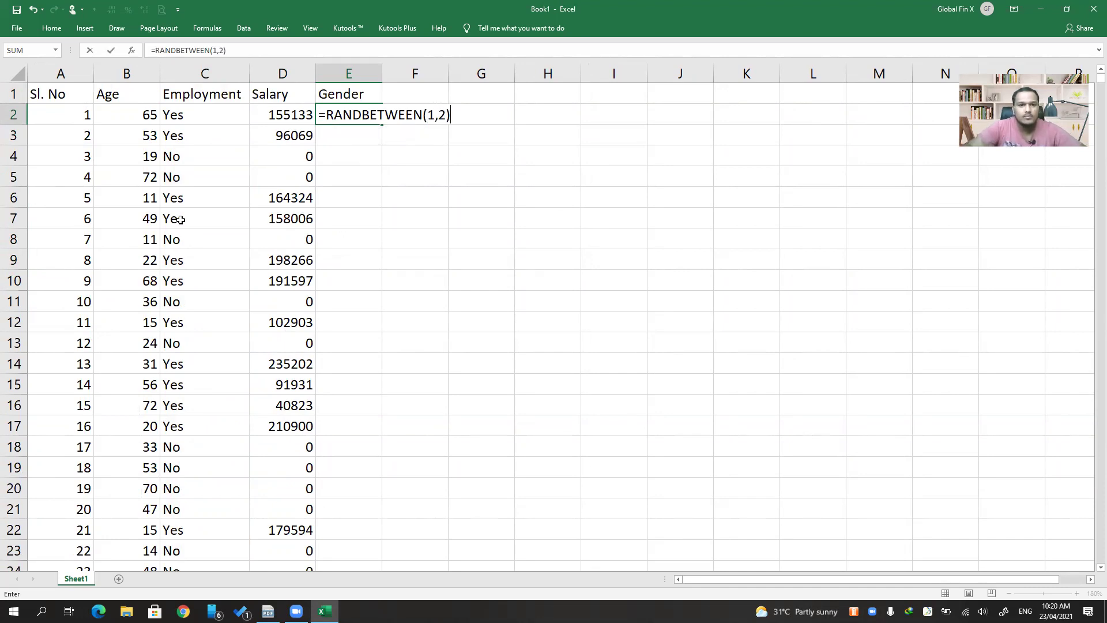
pyautogui.press('Return')
pyautogui.press('Up')
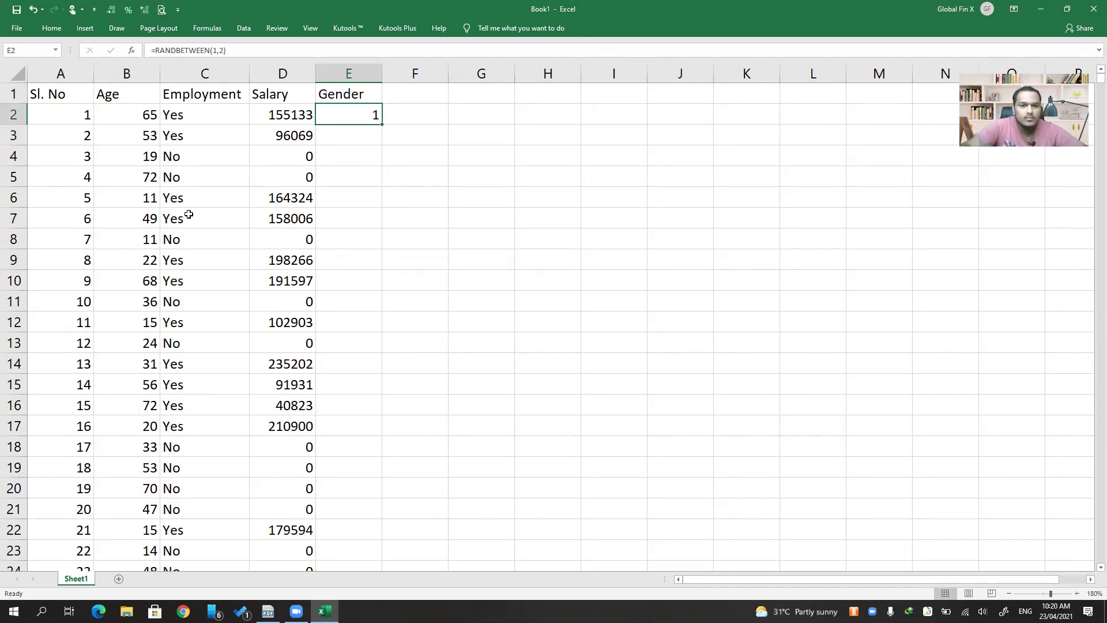
# Fill the Gender formula from E2 down all records and convert the results to fixed values
pyautogui.doubleClick(383, 124)
pyautogui.hotkey('ctrl', 'c')
pyautogui.hotkey('ctrl', 'alt', 'v')
pyautogui.press('v')
pyautogui.press('Return')
# Replace every 1 in the Gender data with Male
pyautogui.hotkey('ctrl', 'h')
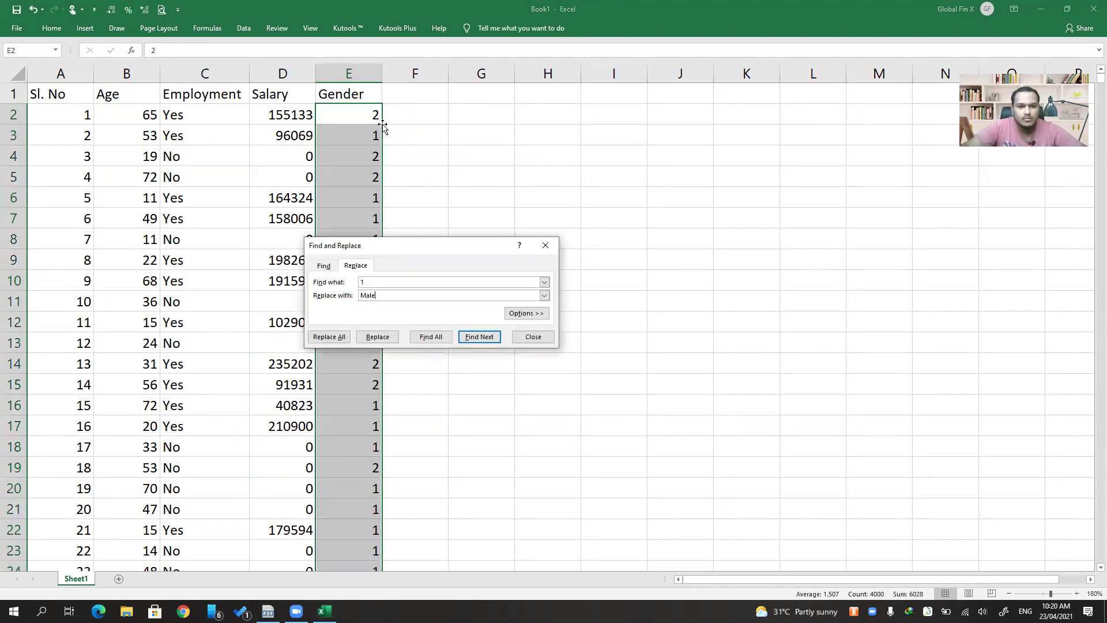
pyautogui.click(329, 336)
pyautogui.click(556, 338)
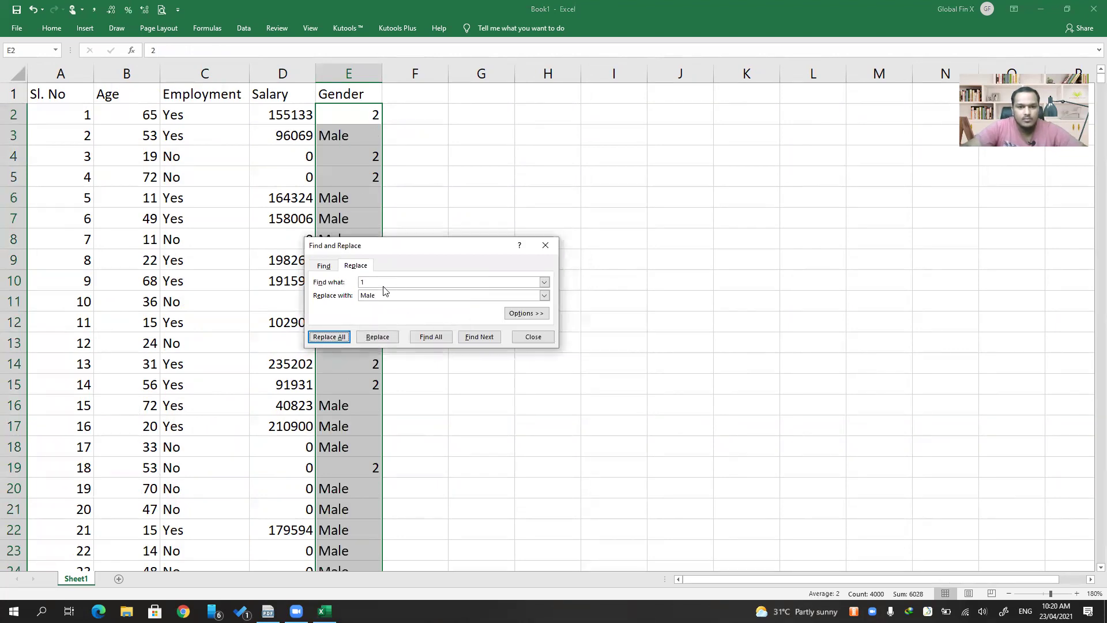
# Replace every 2 in the Gender data with Female and close the Find and Replace dialog
pyautogui.press('Tab')
pyautogui.write('Fem')
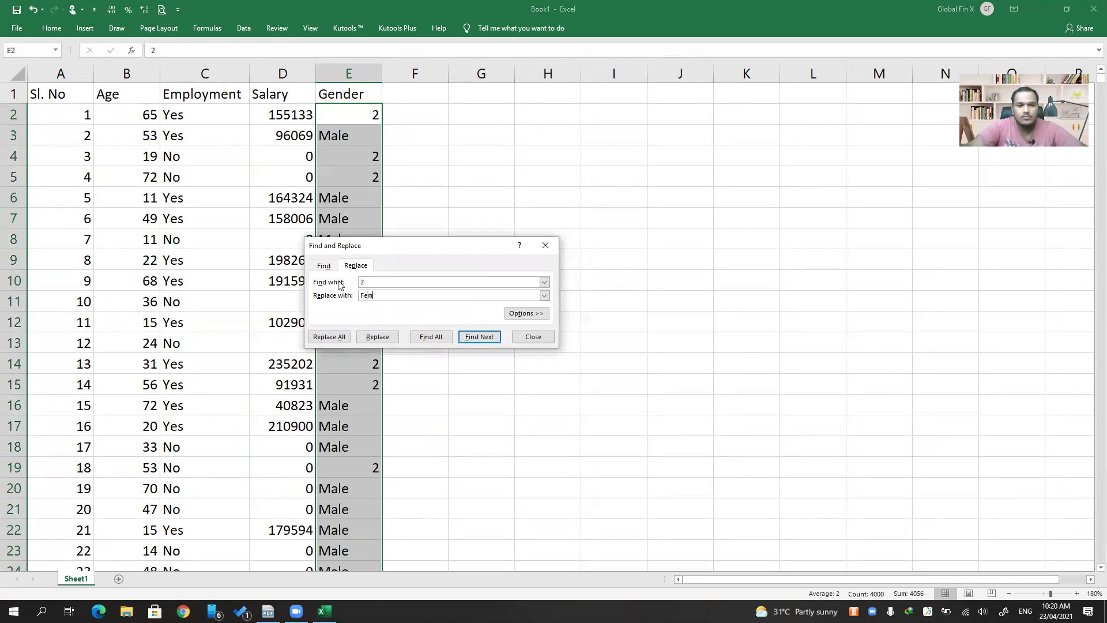
pyautogui.click(329, 336)
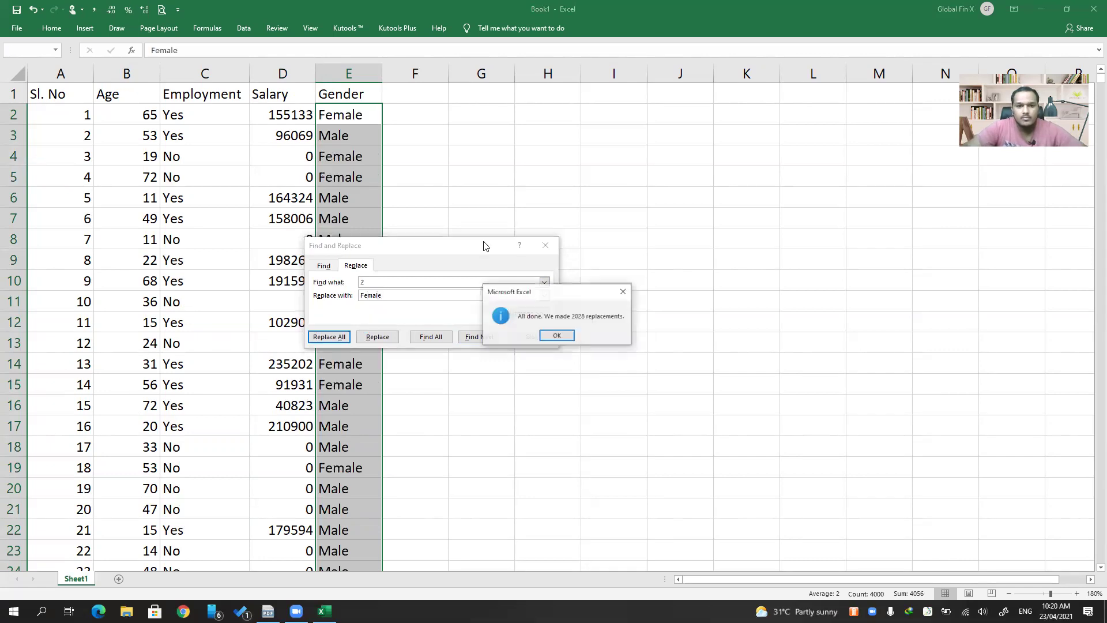
pyautogui.click(556, 337)
pyautogui.click(532, 336)
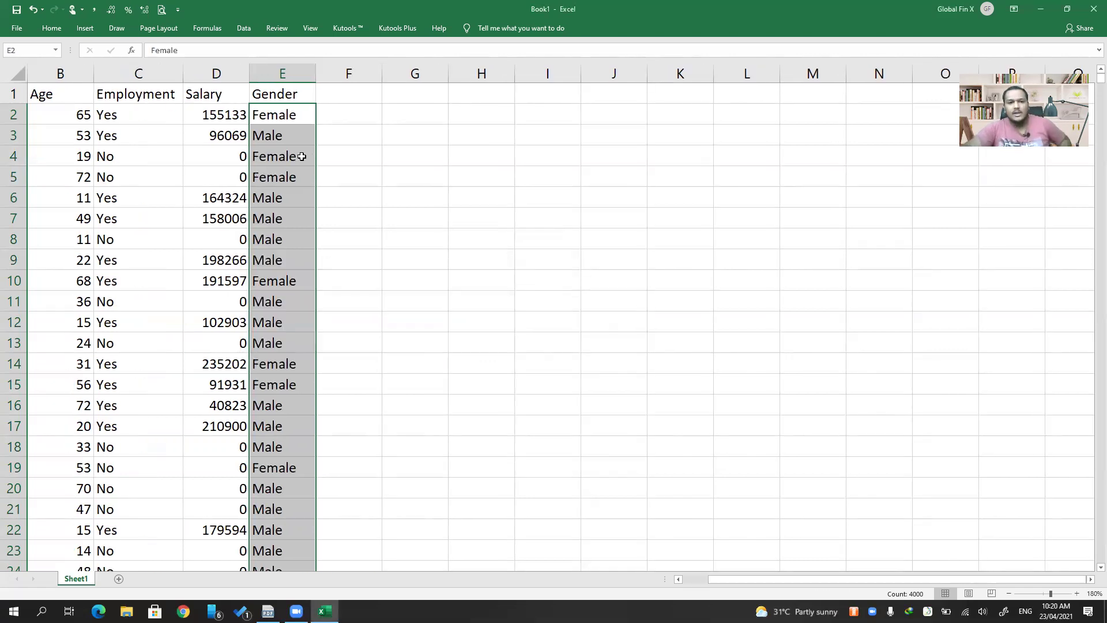
# Apply comma style without decimals to the salary values in D2:D4001
pyautogui.click(367, 156)
pyautogui.click(148, 162)
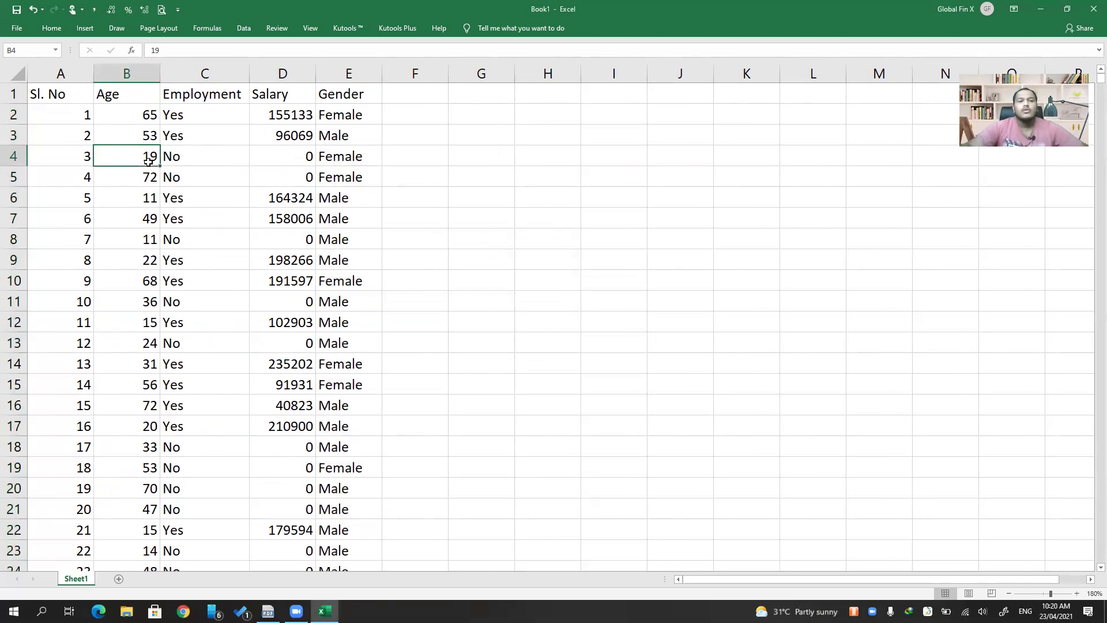
pyautogui.click(290, 109)
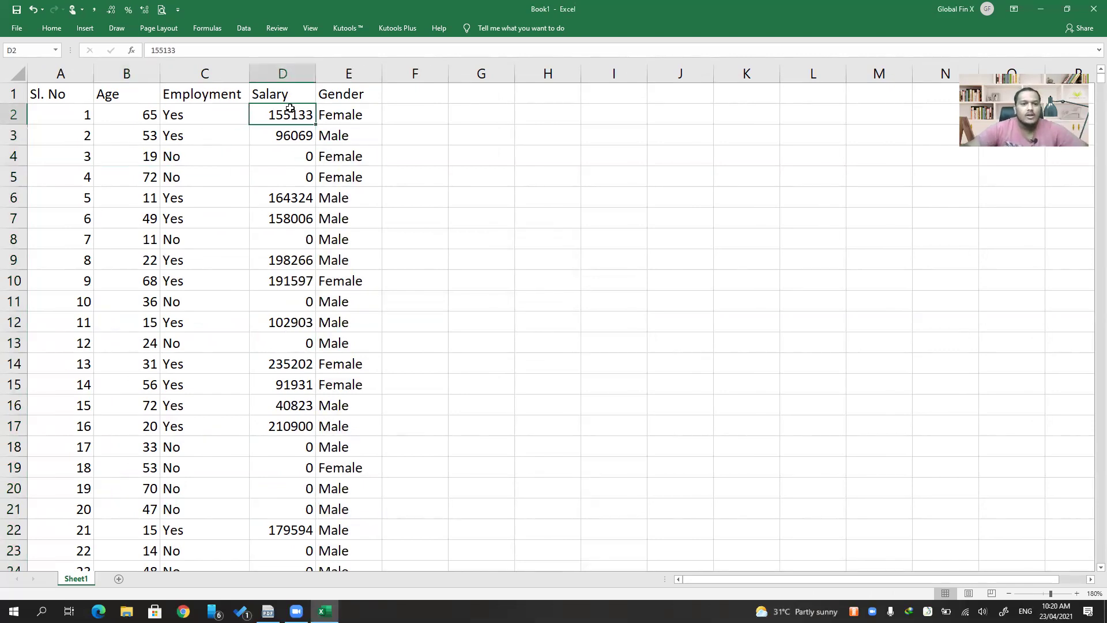
pyautogui.hotkey('ctrl', 'shift', 'Down')
pyautogui.moveTo(289, 109); pyautogui.dragTo(181, 44)
pyautogui.click(225, 242)
pyautogui.hotkey('ctrl', 'Up')
pyautogui.press('Right')
pyautogui.press('Down')
pyautogui.hotkey('ctrl', 'shift', 'Down')
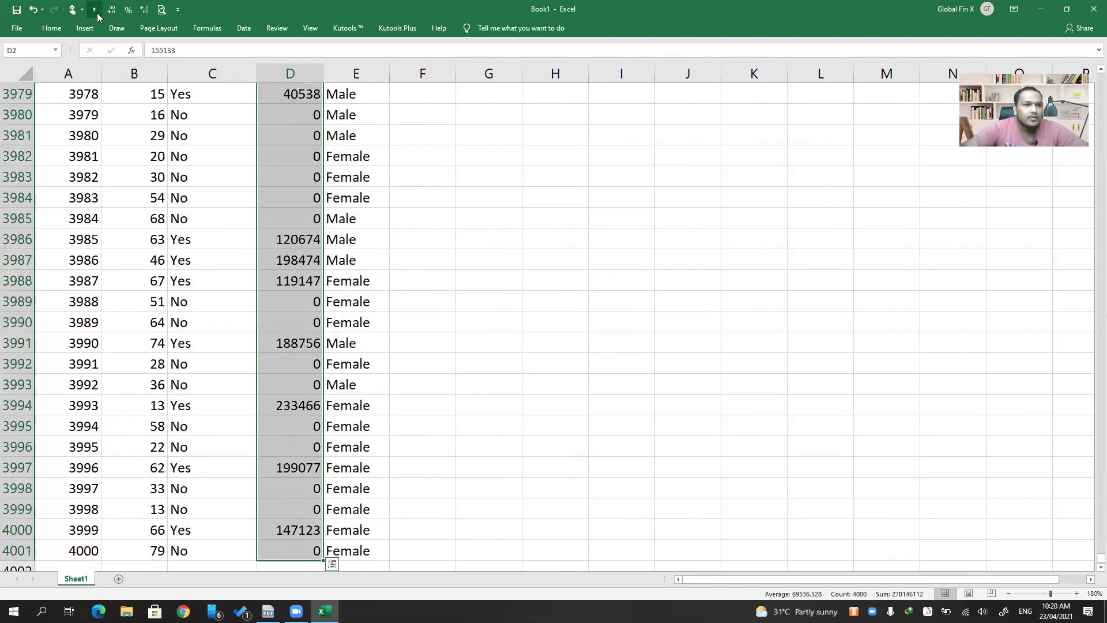
pyautogui.click(108, 14)
# Review the age, employment, salary and gender values in the first few records of the dataset
pyautogui.click(229, 172)
pyautogui.press('Left')
pyautogui.press('Left')
pyautogui.press('Right')
pyautogui.press('Up')
pyautogui.press('Up')
pyautogui.press('Up')
pyautogui.press('Down')
pyautogui.press('Down')
pyautogui.press('Down')
pyautogui.press('Down')
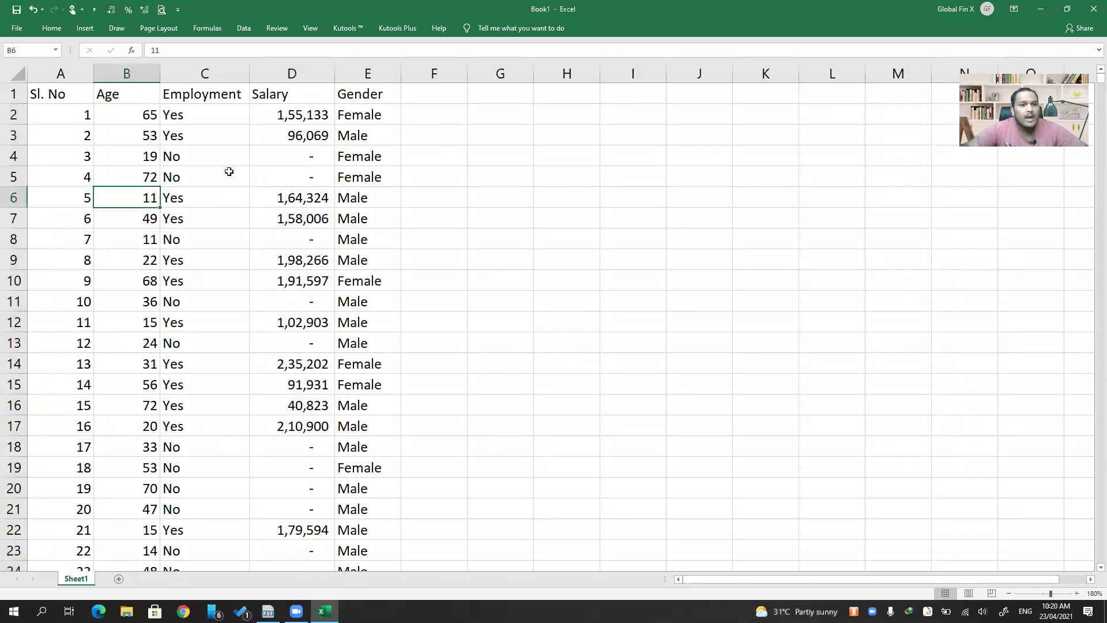
pyautogui.press('Right')
pyautogui.press('Right')
pyautogui.press('Up')
pyautogui.press('Up')
pyautogui.press('Up')
pyautogui.press('Up')
pyautogui.press('Left')
pyautogui.press('Down')
pyautogui.press('Down')
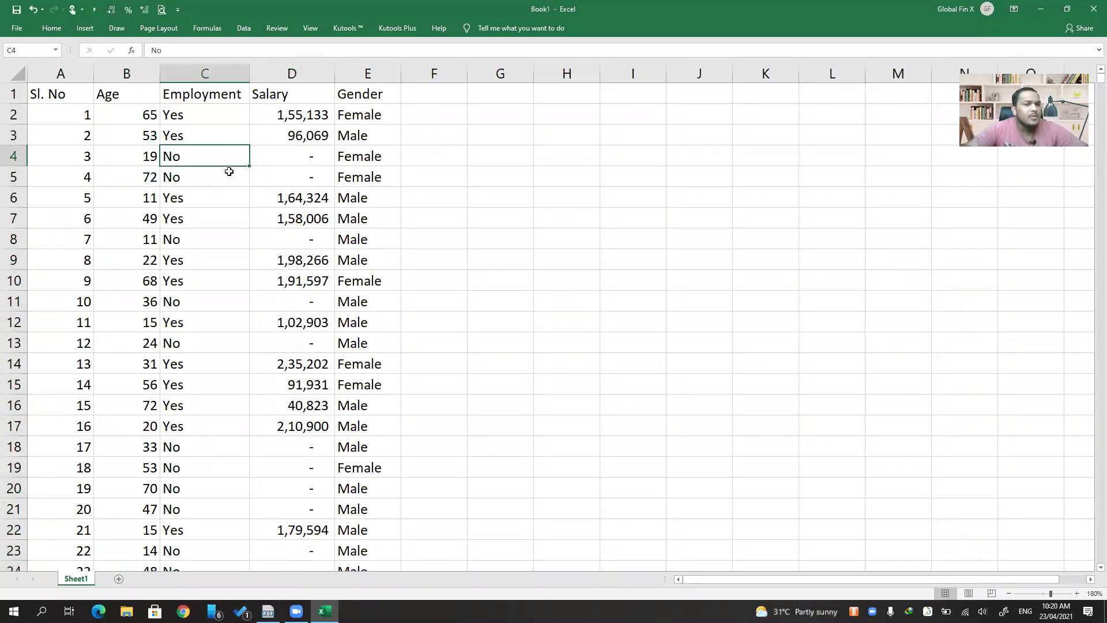
pyautogui.press('Right')
pyautogui.press('Up')
pyautogui.press('Up')
pyautogui.press('Down')
pyautogui.press('Down')
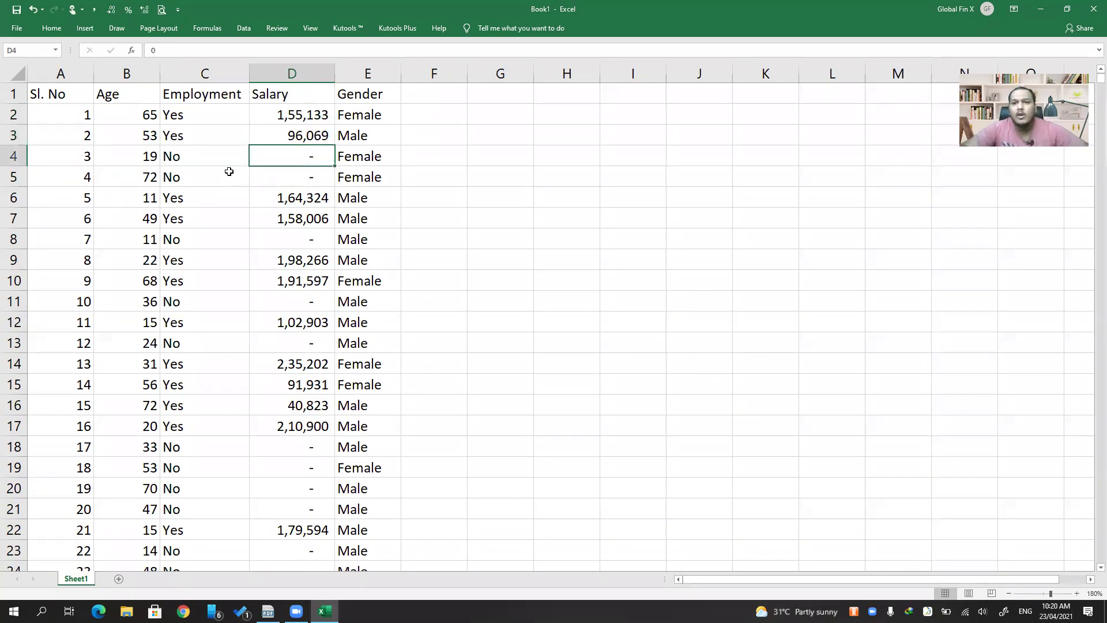
pyautogui.press('Up')
pyautogui.press('Up')
pyautogui.press('Right')
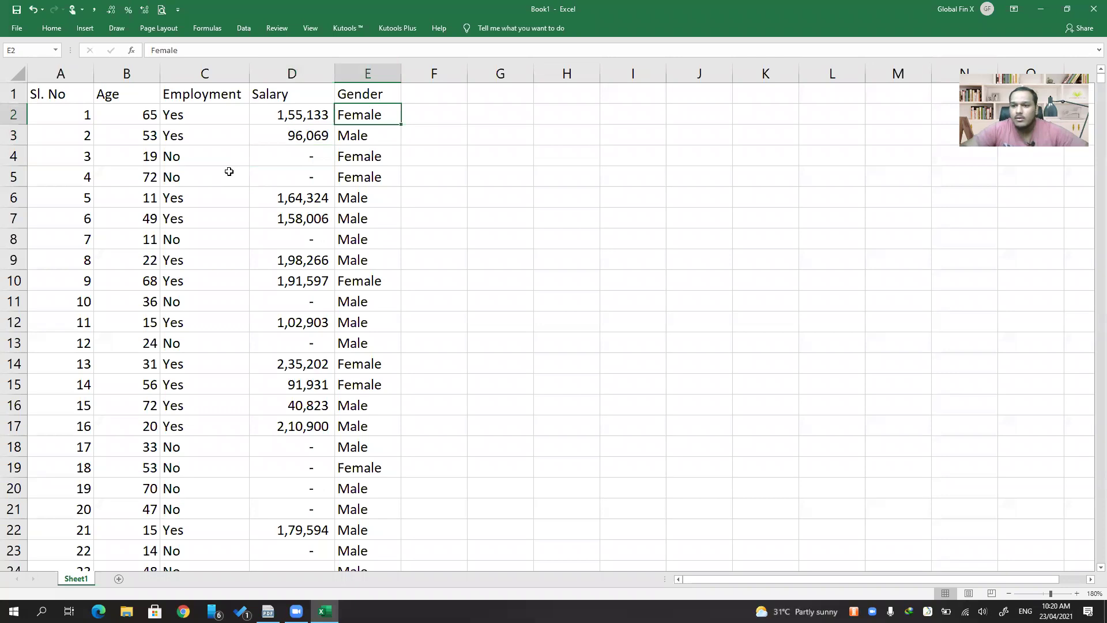
# Check the dataset's extent by examining the last record in row 4001 across its columns, then return to the Age header
pyautogui.click(192, 164)
pyautogui.press('Up')
pyautogui.press('Up')
pyautogui.press('Left')
pyautogui.press('Left')
pyautogui.press('Down')
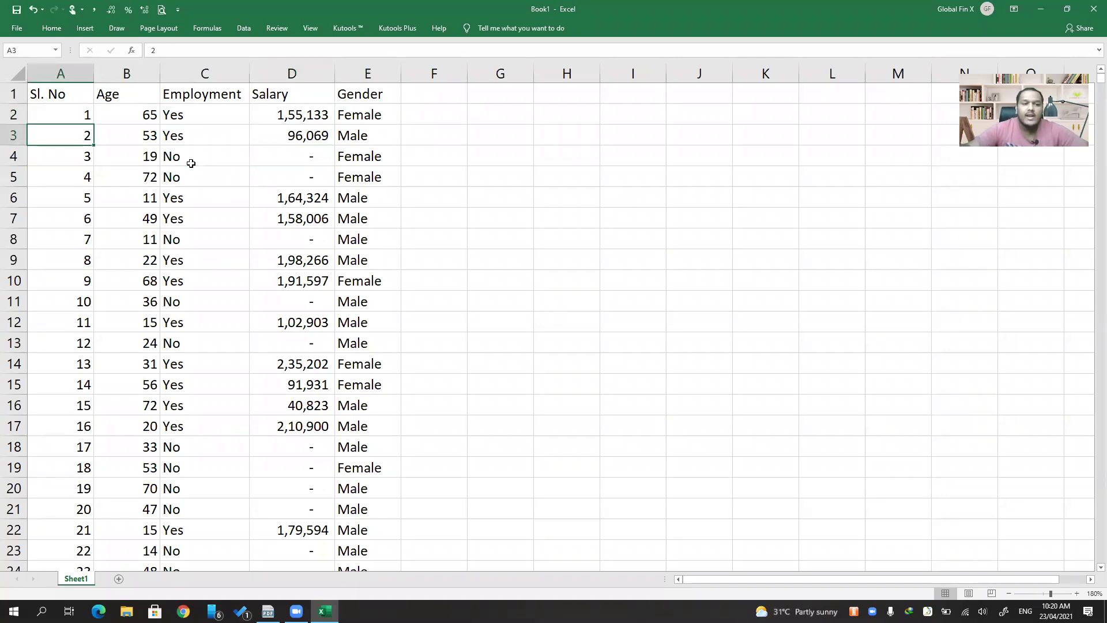
pyautogui.hotkey('ctrl', 'Down')
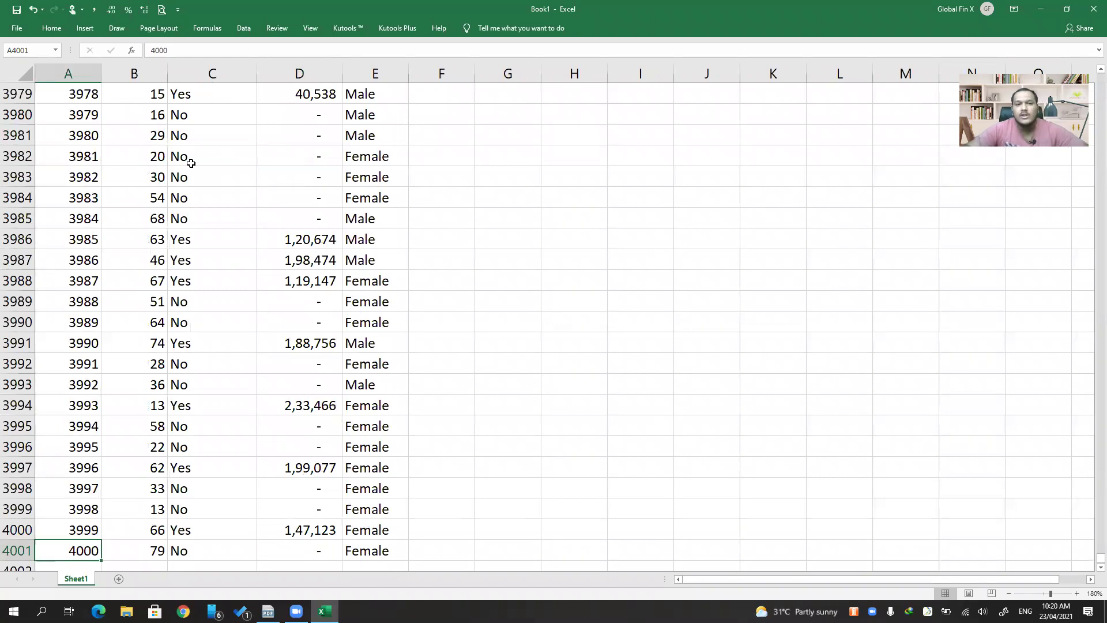
pyautogui.press('Right')
pyautogui.press('Right')
pyautogui.press('Right')
pyautogui.press('Right')
pyautogui.press('Left')
pyautogui.press('Left')
pyautogui.press('Left')
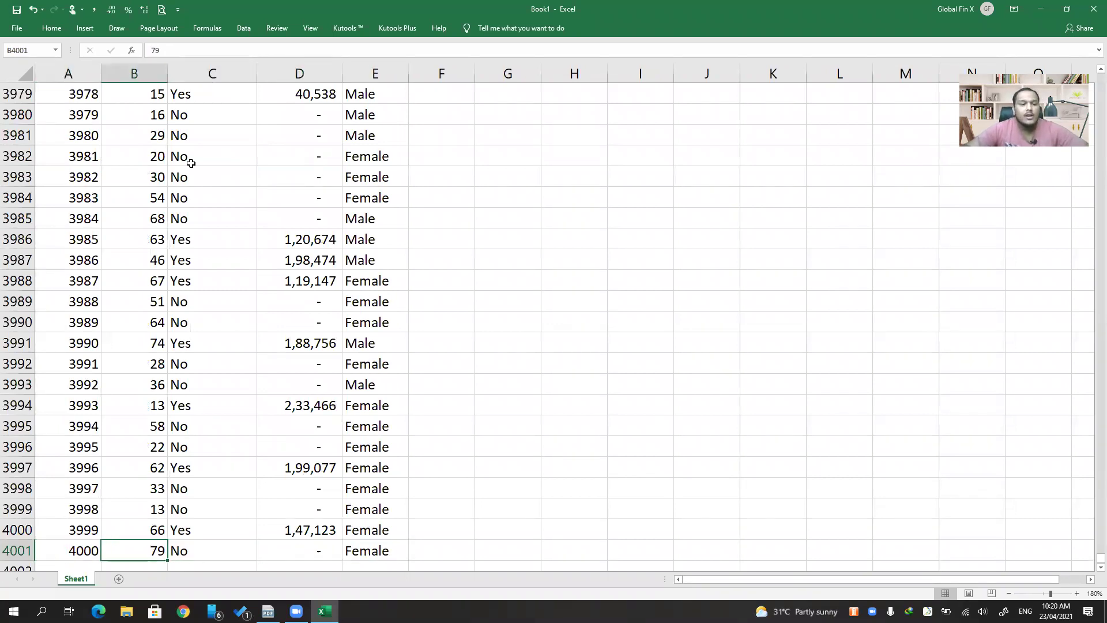
pyautogui.hotkey('ctrl', 'Up')
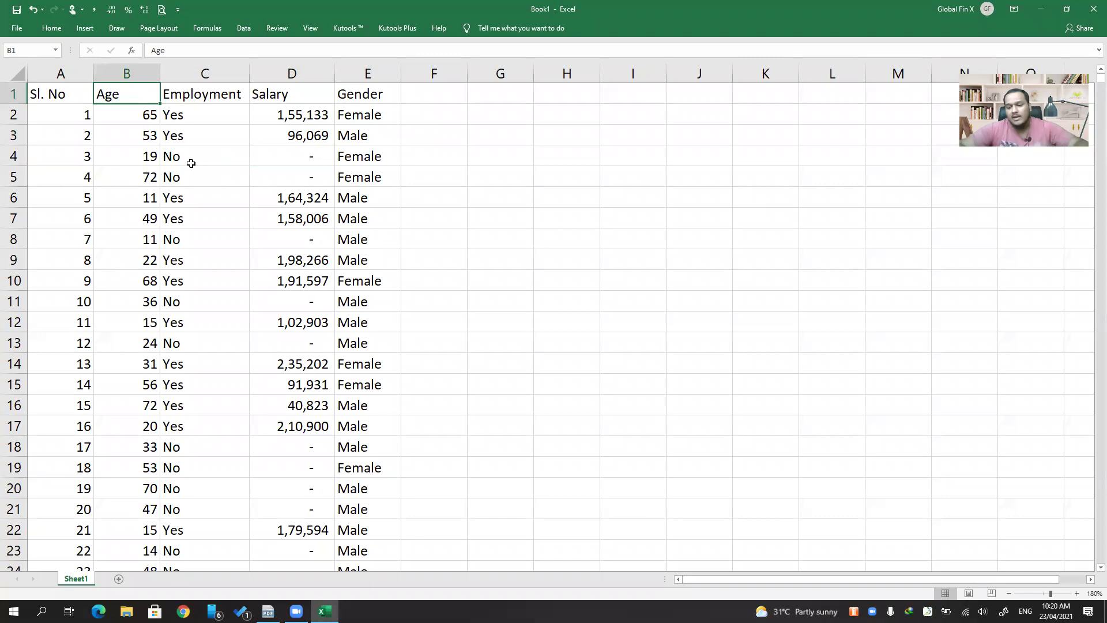
# Bold and centre the column headers in A1:E1
pyautogui.hotkey('ctrl', 'Left')
pyautogui.hotkey('ctrl', 'shift', 'Right')
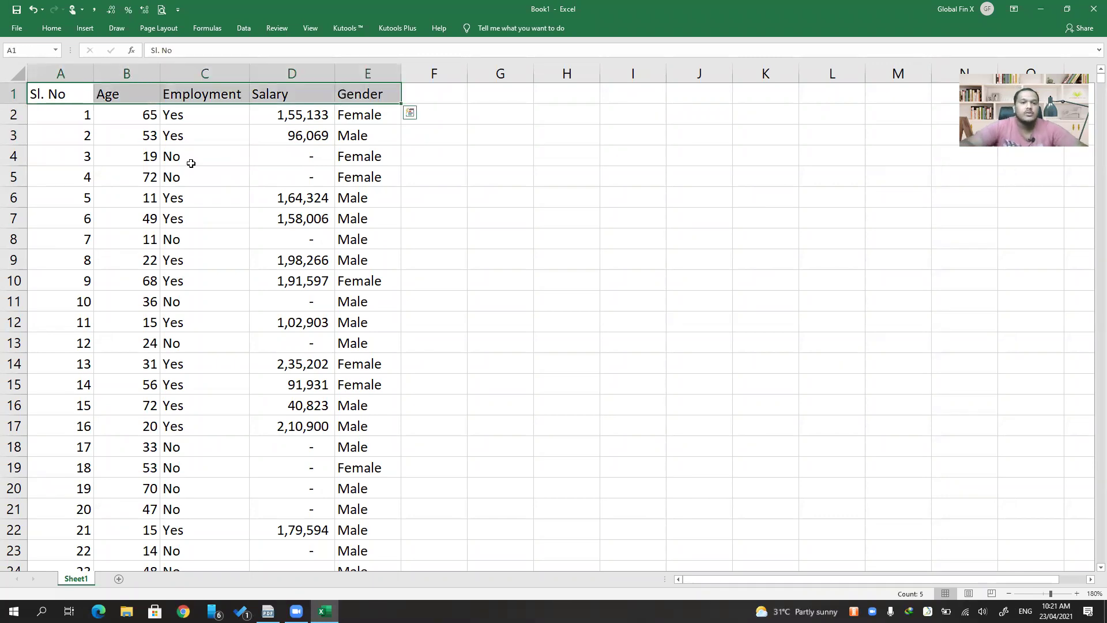
pyautogui.hotkey('ctrl', 'b')
pyautogui.click(178, 10)
pyautogui.click(179, 10)
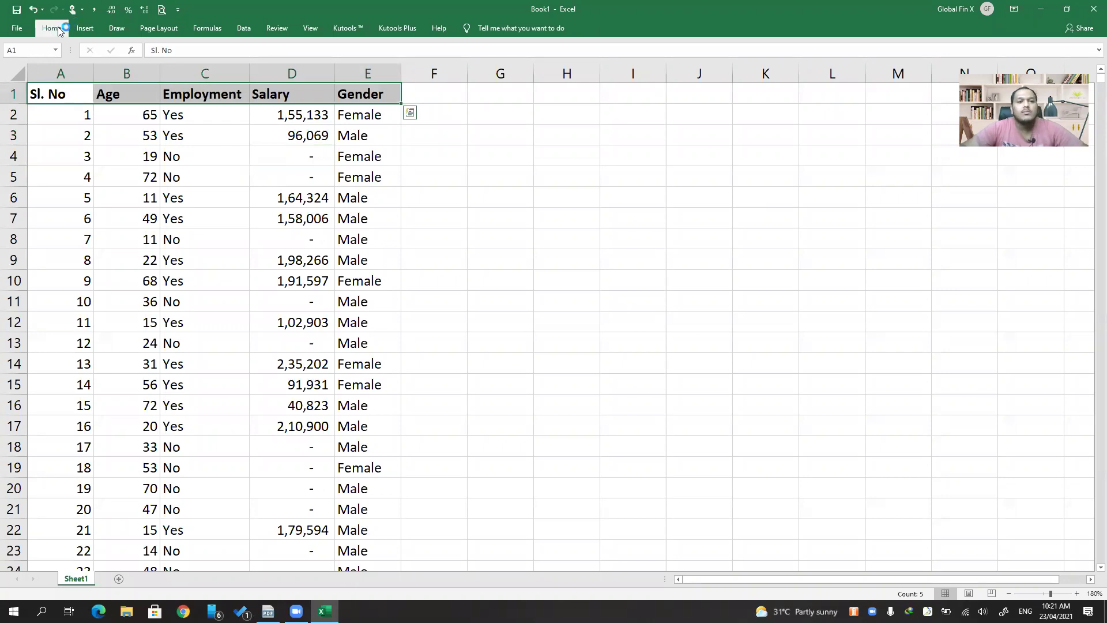
pyautogui.click(58, 26)
pyautogui.click(246, 68)
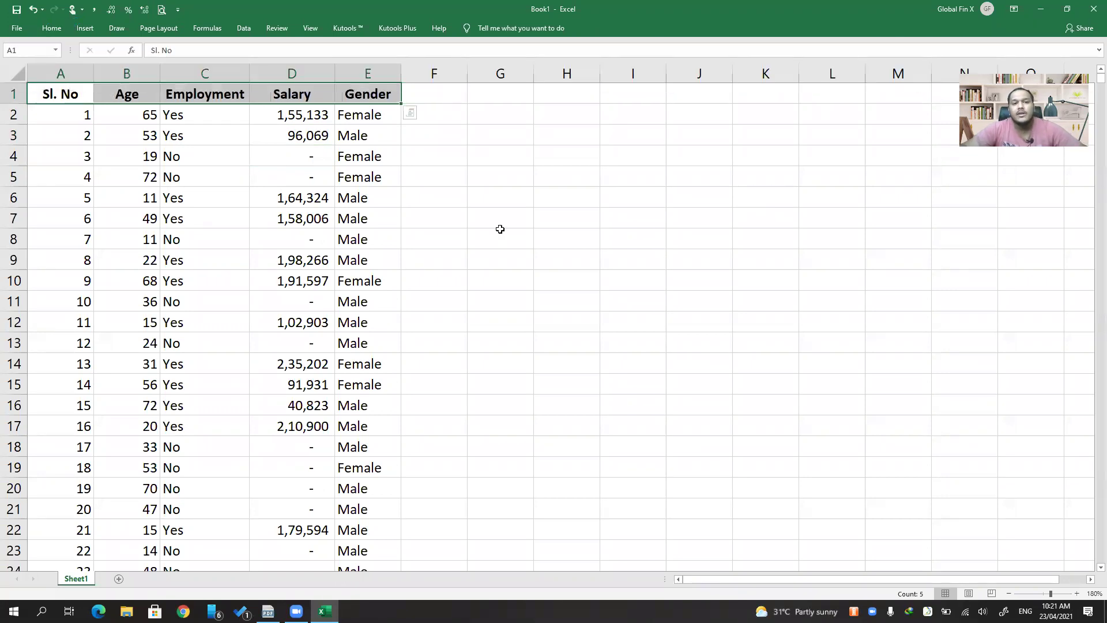
pyautogui.click(500, 230)
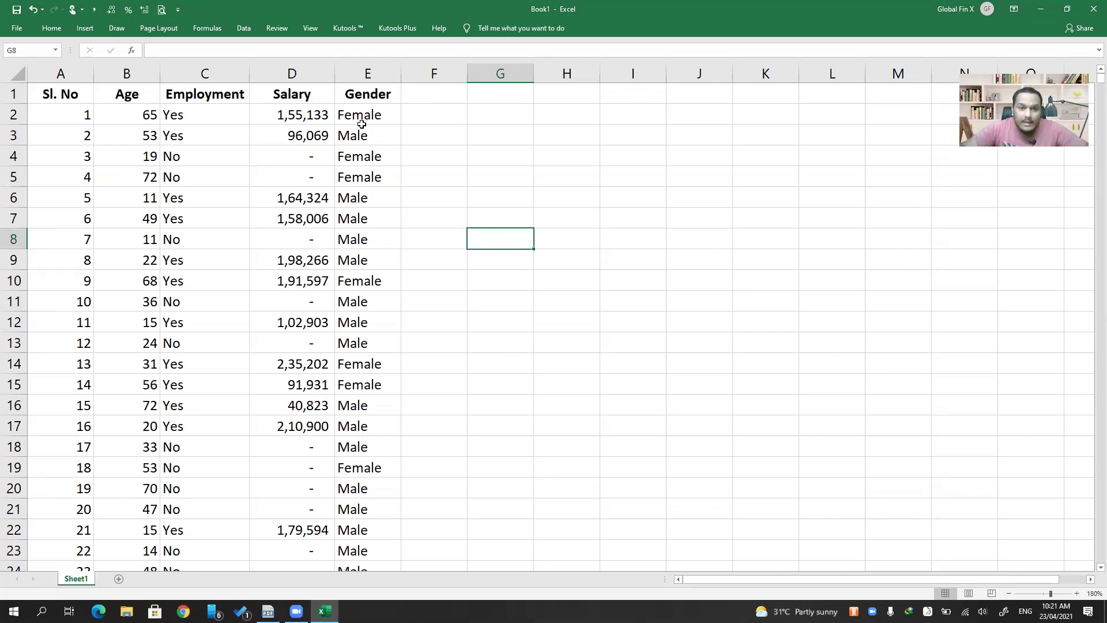
# Examine the Gender values down through the dataset, then return to the first record in A2
pyautogui.moveTo(360, 122); pyautogui.dragTo(343, 425)
pyautogui.click(342, 425)
pyautogui.scroll(-20, 342, 425)
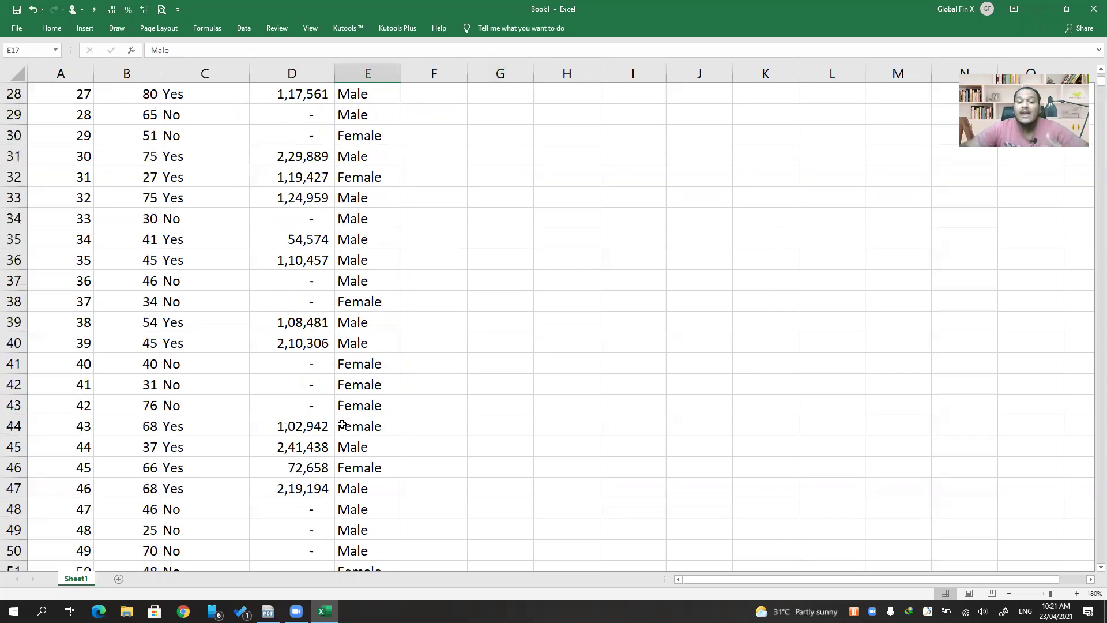
pyautogui.scroll(-18, 343, 425)
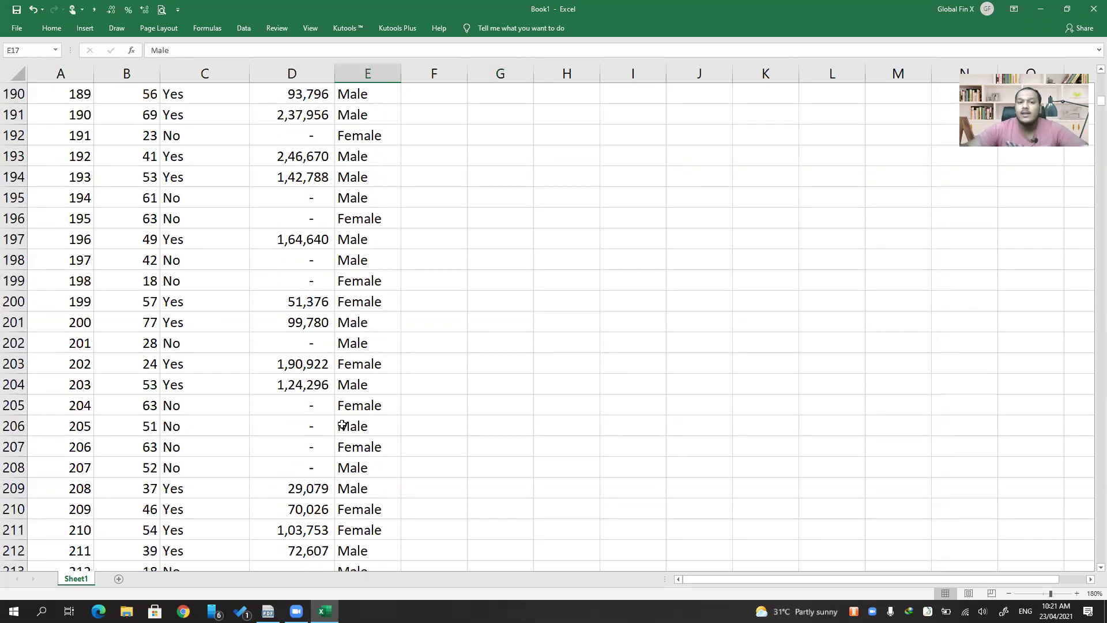
pyautogui.scroll(20, 346, 418)
pyautogui.click(342, 202)
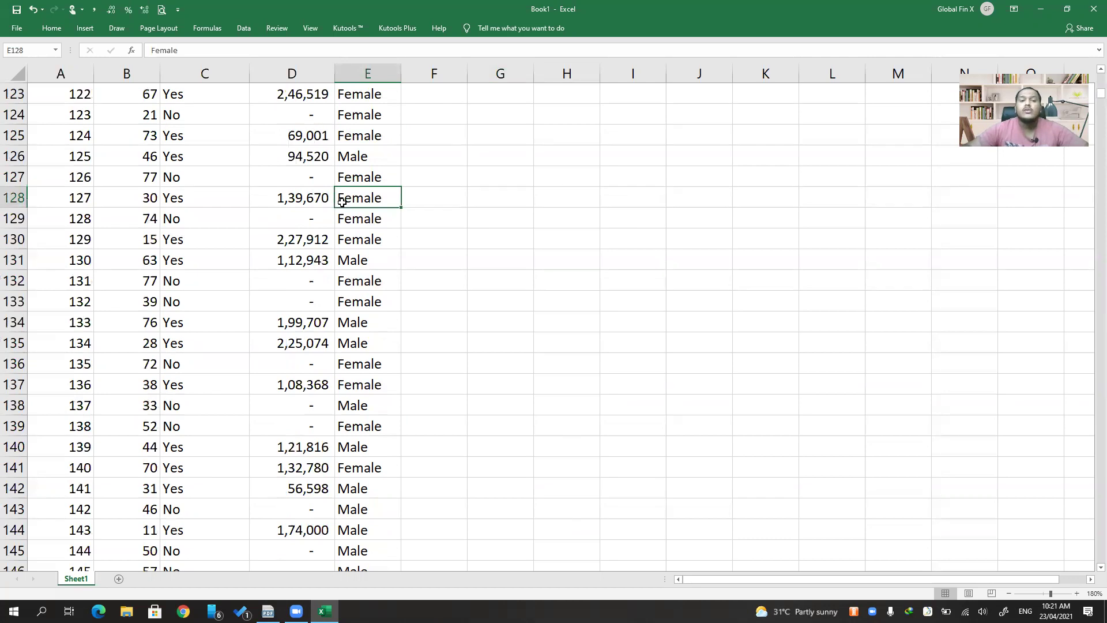
pyautogui.hotkey('ctrl', 'Up')
pyautogui.press('Down')
pyautogui.press('Left')
pyautogui.press('Left')
pyautogui.press('Left')
pyautogui.press('Left')
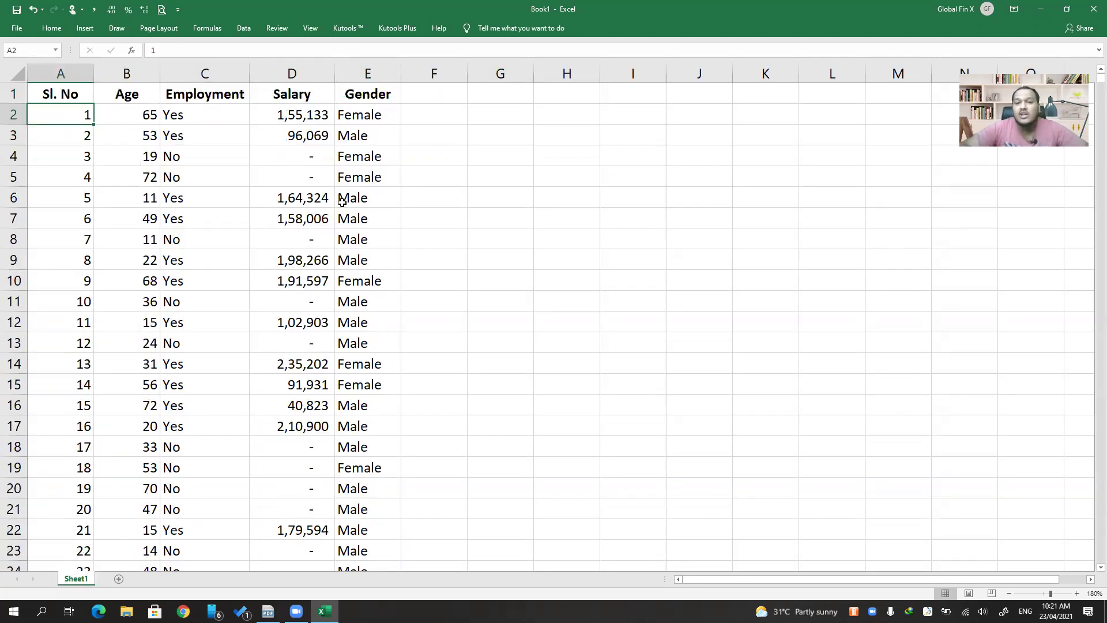
# Enter the labels Male in H5 and Female in H6 beside the dataset
pyautogui.click(563, 179)
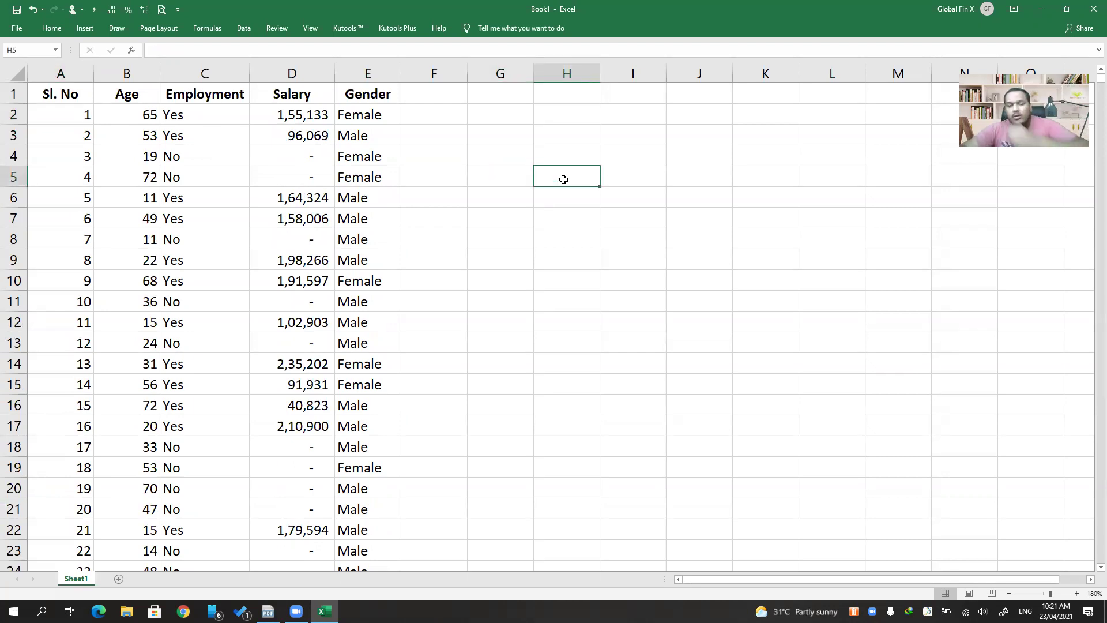
pyautogui.write('Male')
pyautogui.press('Tab')
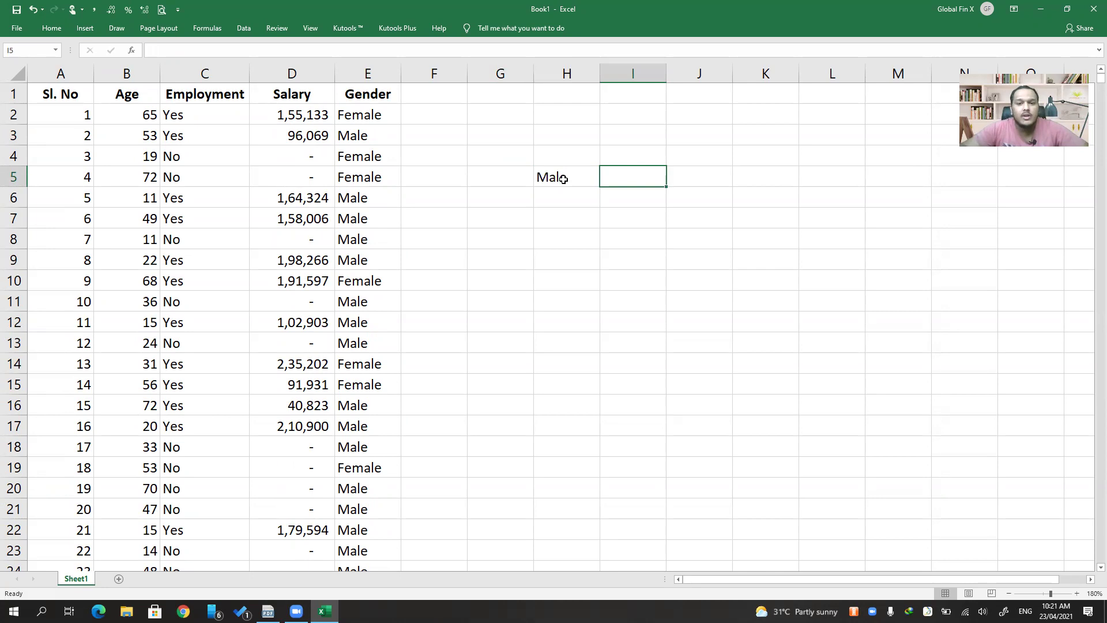
pyautogui.press('Return')
pyautogui.write('Female')
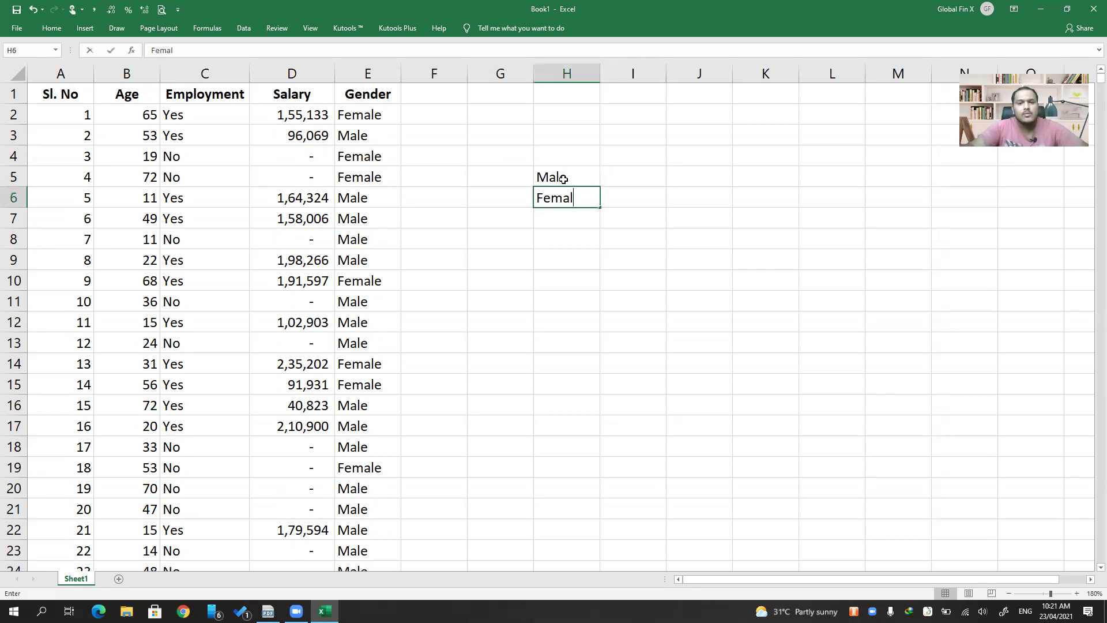
pyautogui.press('Tab')
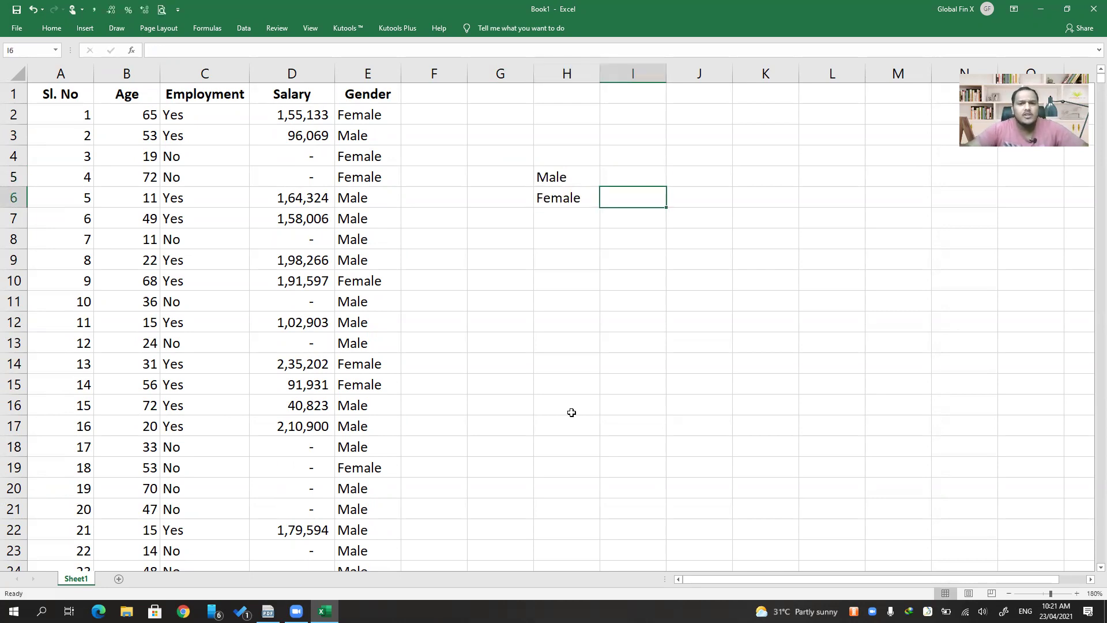
# Count the genders by entering =COUNTIF($E$2:$E$4001,H5) in I5 and filling the formula down to I6
pyautogui.press('Up')
pyautogui.write('=count')
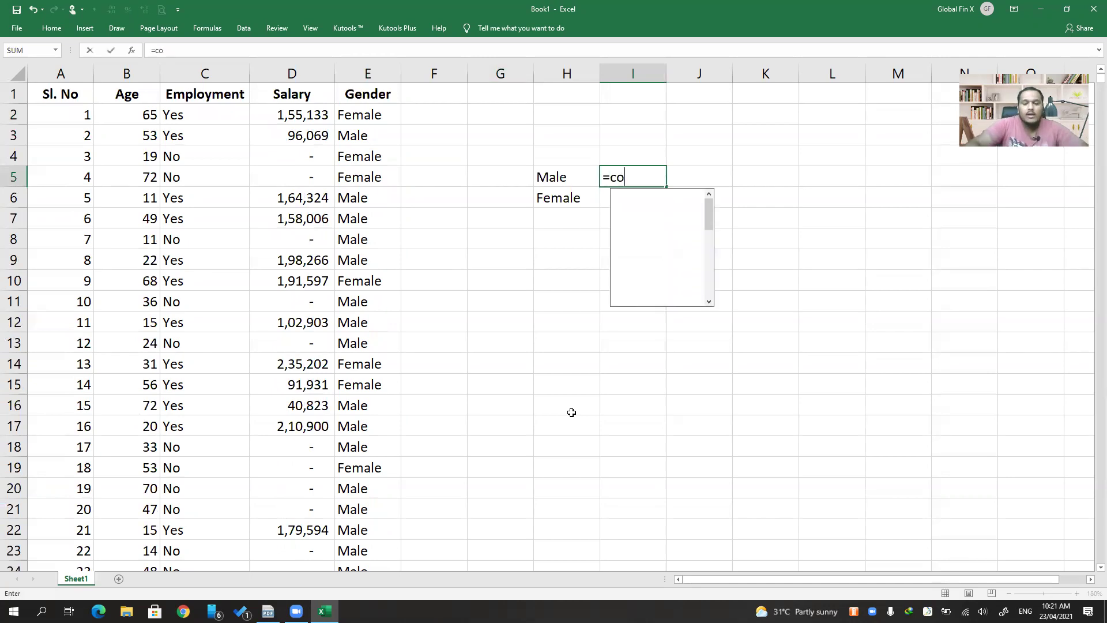
pyautogui.press('BackSpace')
pyautogui.press('BackSpace')
pyautogui.write('nt')
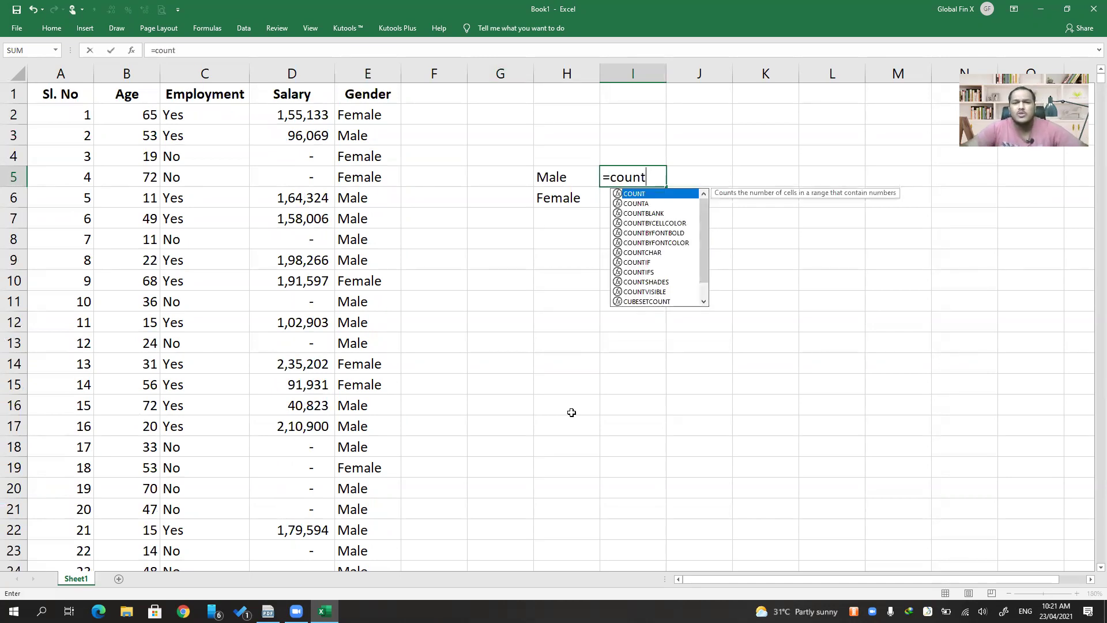
pyautogui.write('if')
pyautogui.press('Tab')
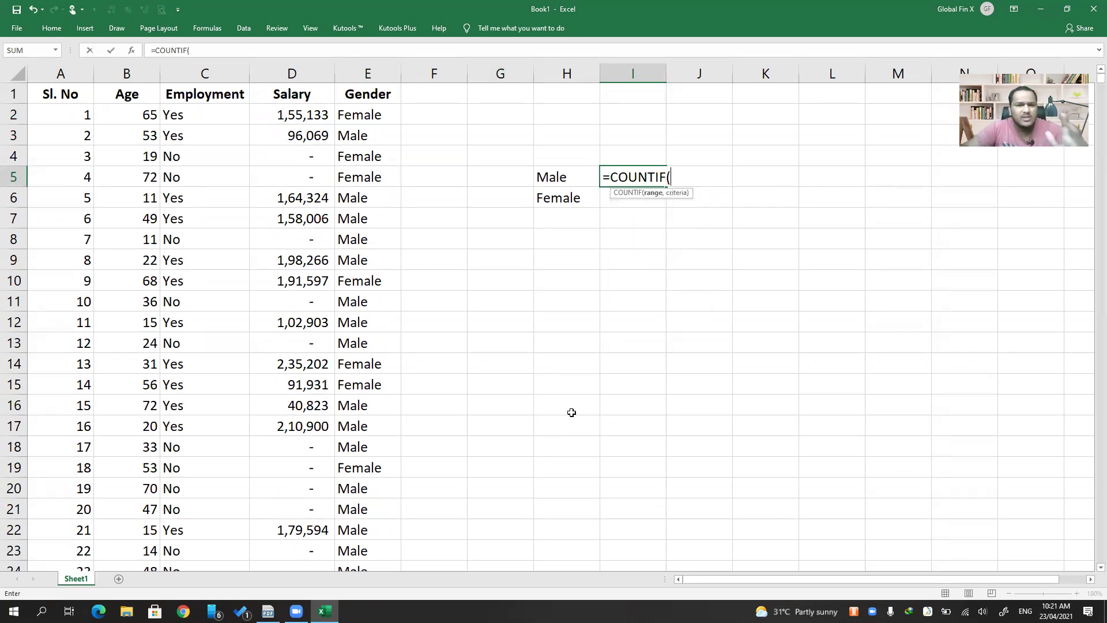
pyautogui.press('Left')
pyautogui.press('Left')
pyautogui.press('Left')
pyautogui.press('Left')
pyautogui.press('Up')
pyautogui.press('Up')
pyautogui.press('Up')
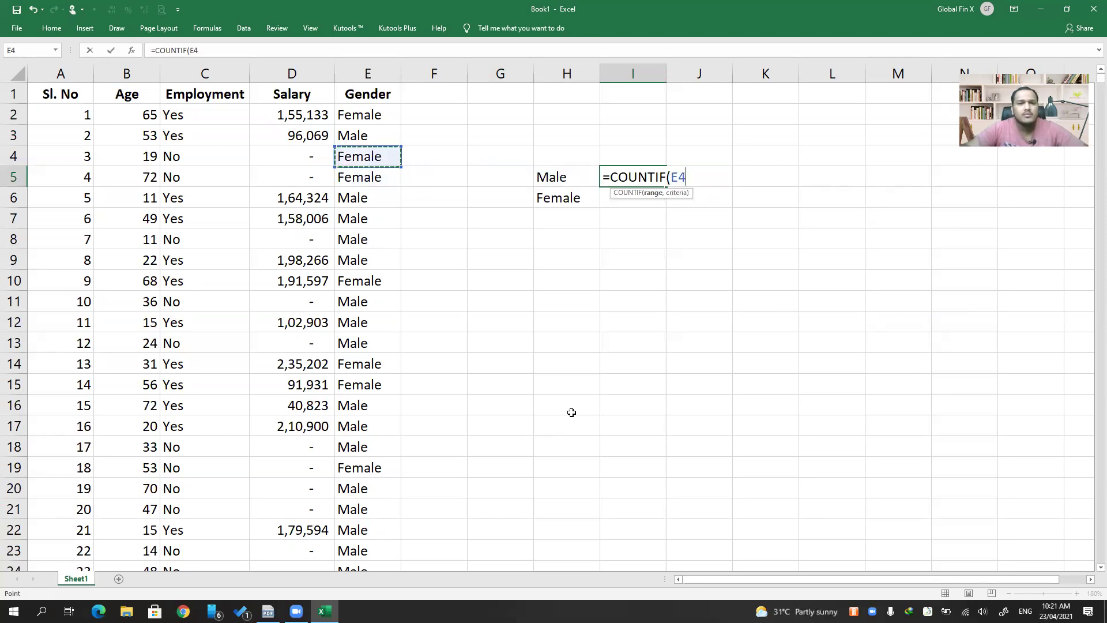
pyautogui.hotkey('ctrl', 'shift', 'Down')
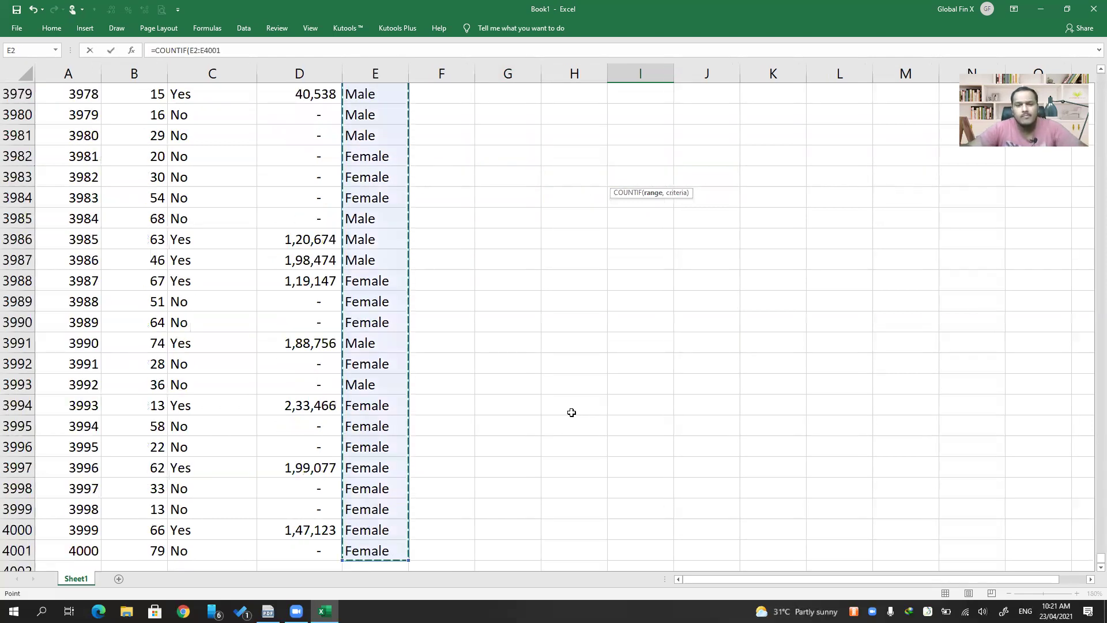
pyautogui.press('F4')
pyautogui.write(',')
pyautogui.press('Left')
pyautogui.write(')')
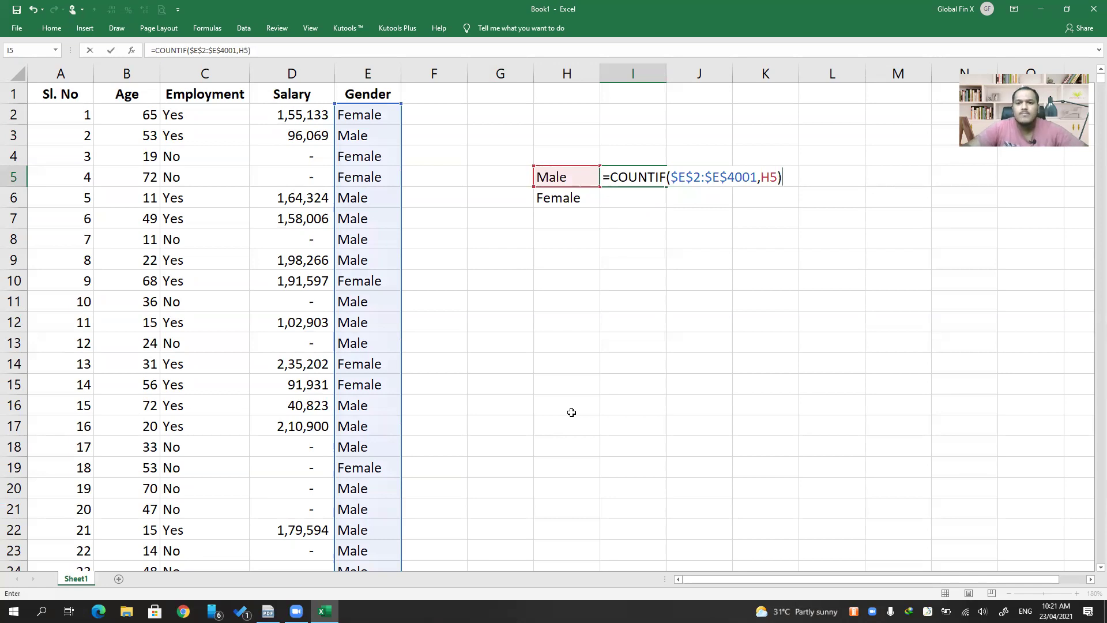
pyautogui.press('Return')
pyautogui.hotkey('ctrl', 'd')
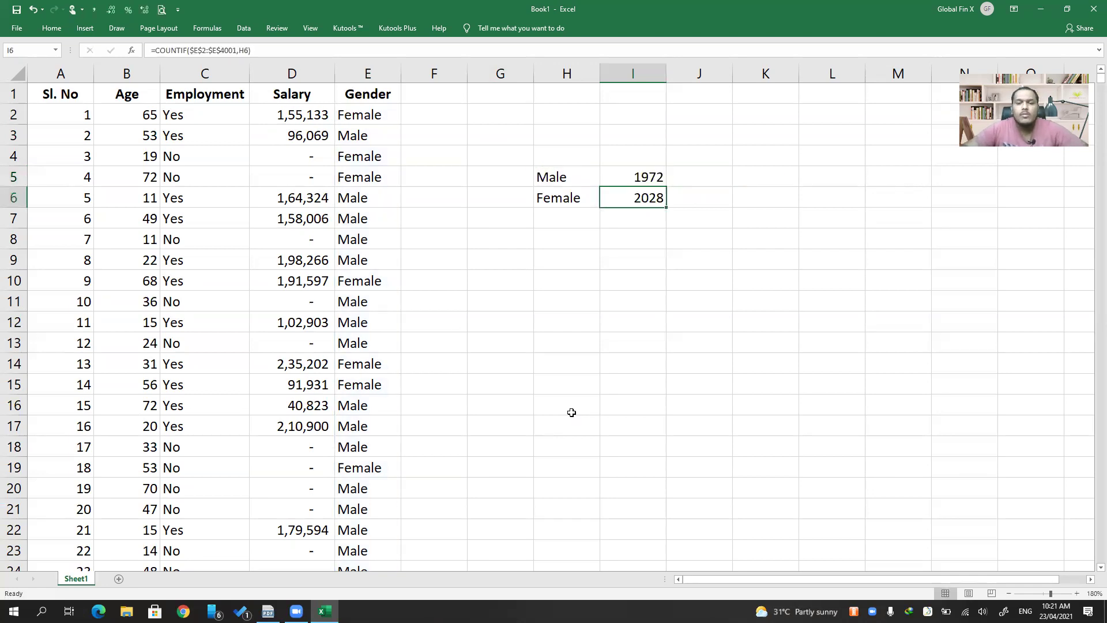
pyautogui.press('Up')
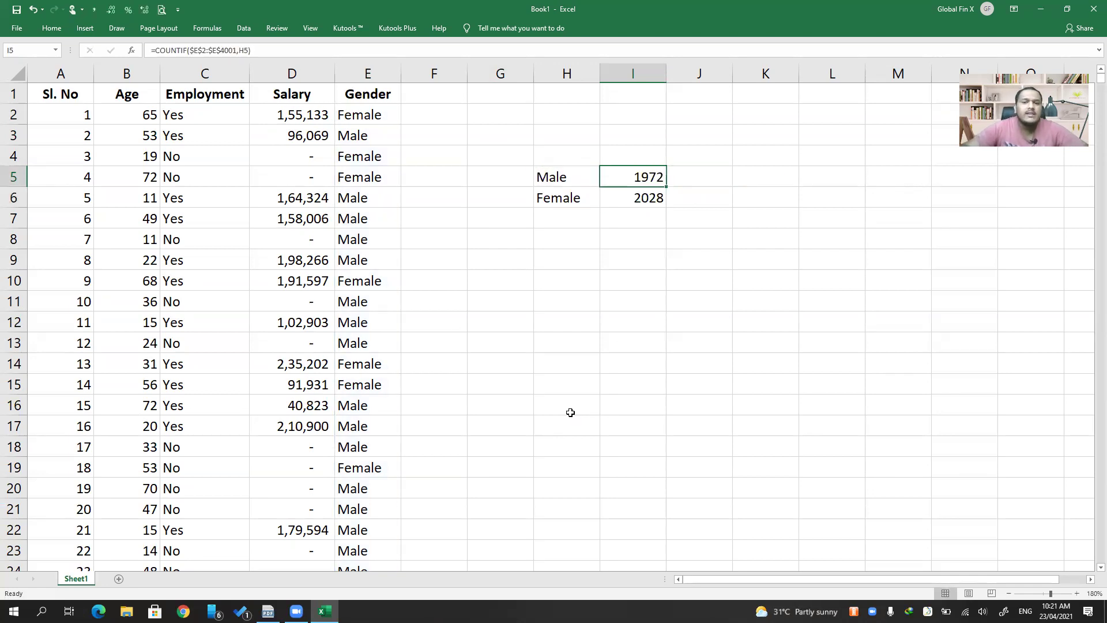
# Add up the gender counts in I8 with =SUM(I5:I7) and label the row Total in H8
pyautogui.click(640, 241)
pyautogui.hotkey('alt', '=')
pyautogui.press('Return')
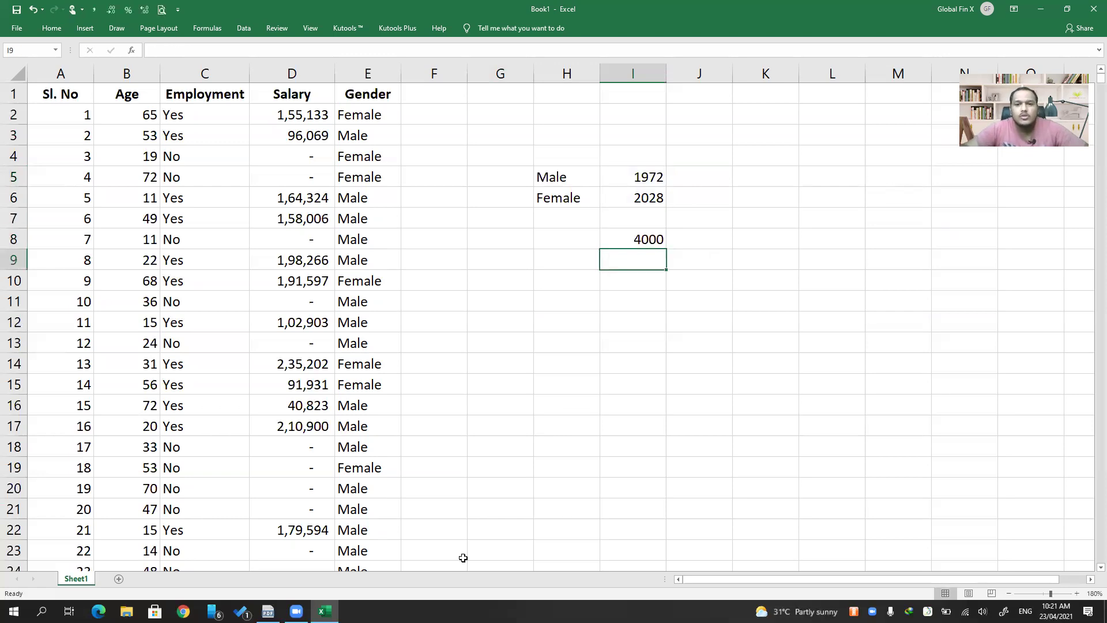
pyautogui.press('Up')
pyautogui.press('Left')
pyautogui.write('TOtal')
pyautogui.press('Return')
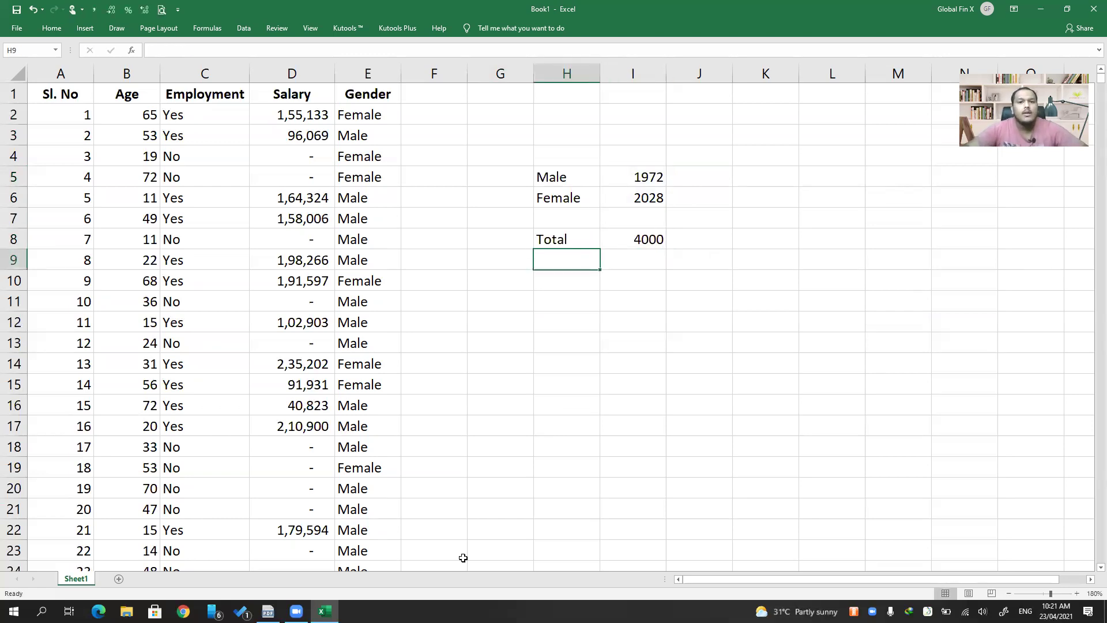
# Inspect the COUNTIF formulas in I5 and I6 and the sum formula in I8
pyautogui.press('Up')
pyautogui.press('Right')
pyautogui.press('Up')
pyautogui.press('Up')
pyautogui.press('Up')
pyautogui.press('F2')
pyautogui.press('Return')
pyautogui.press('F2')
pyautogui.press('Return')
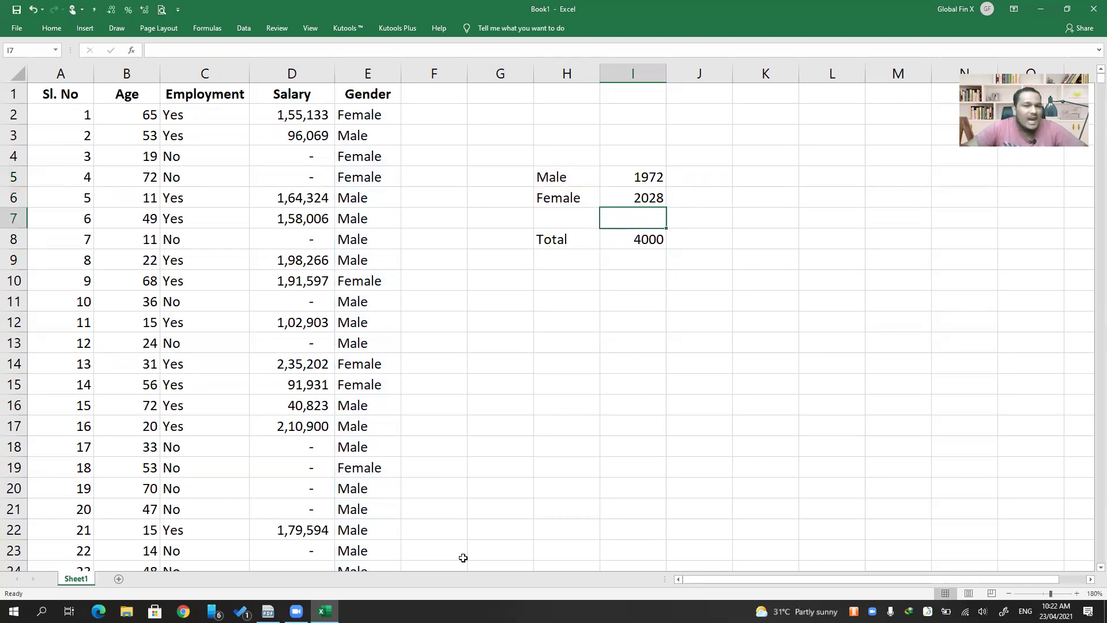
pyautogui.press('Down')
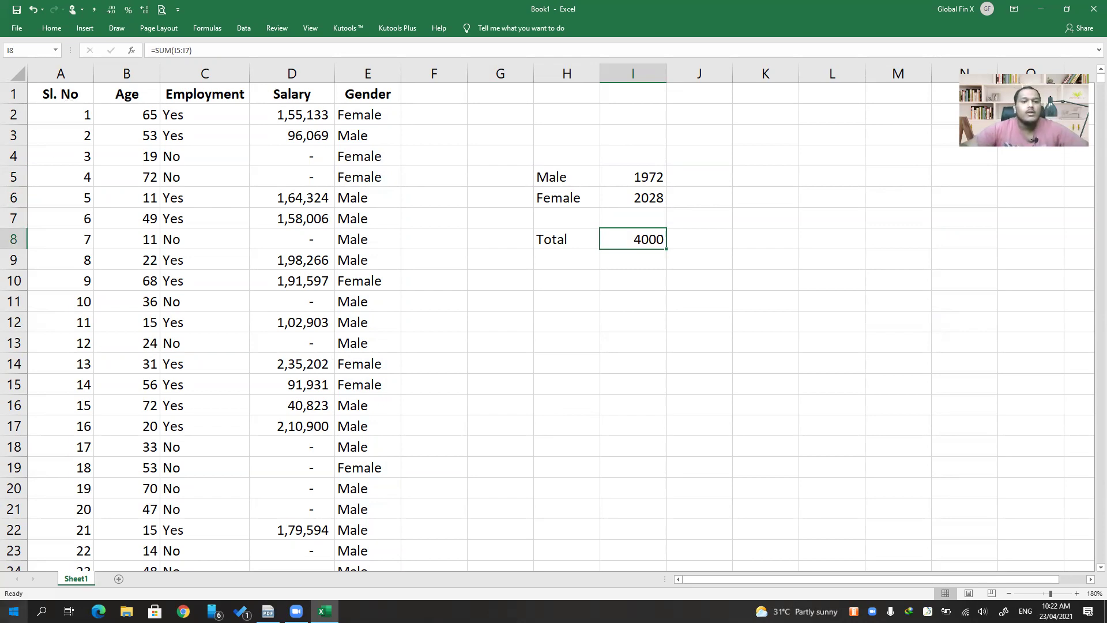
# Compare the raw records in A1:E23 with the gender summary in columns H and I
pyautogui.press('Left')
pyautogui.press('Left')
pyautogui.press('Left')
pyautogui.press('Left')
pyautogui.press('Left')
pyautogui.press('Left')
pyautogui.press('Left')
pyautogui.press('Left')
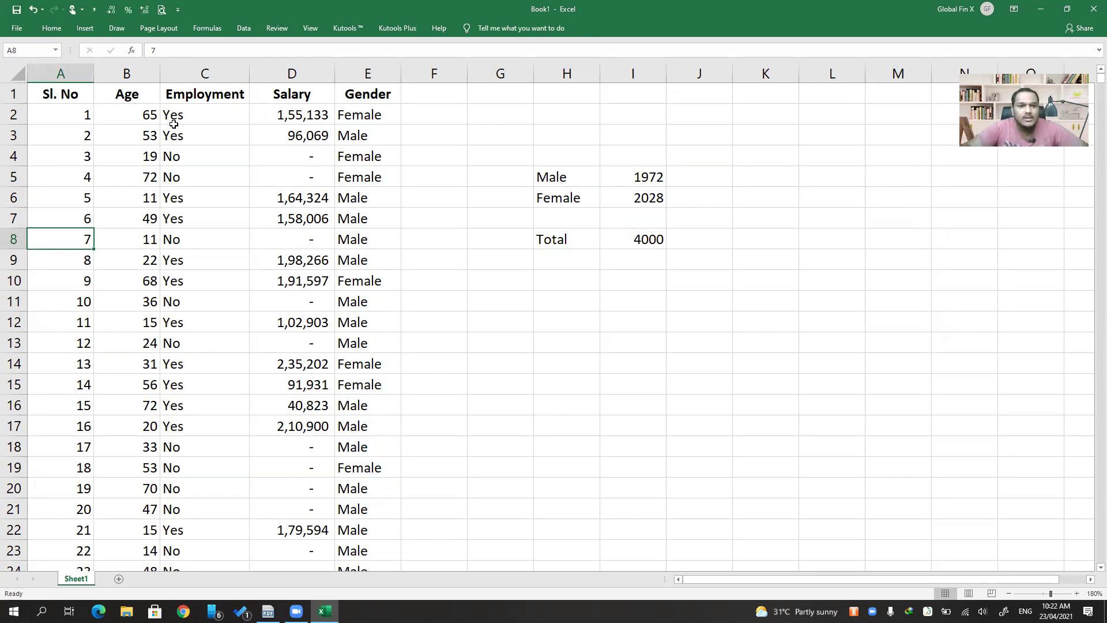
pyautogui.moveTo(60, 96); pyautogui.dragTo(358, 541)
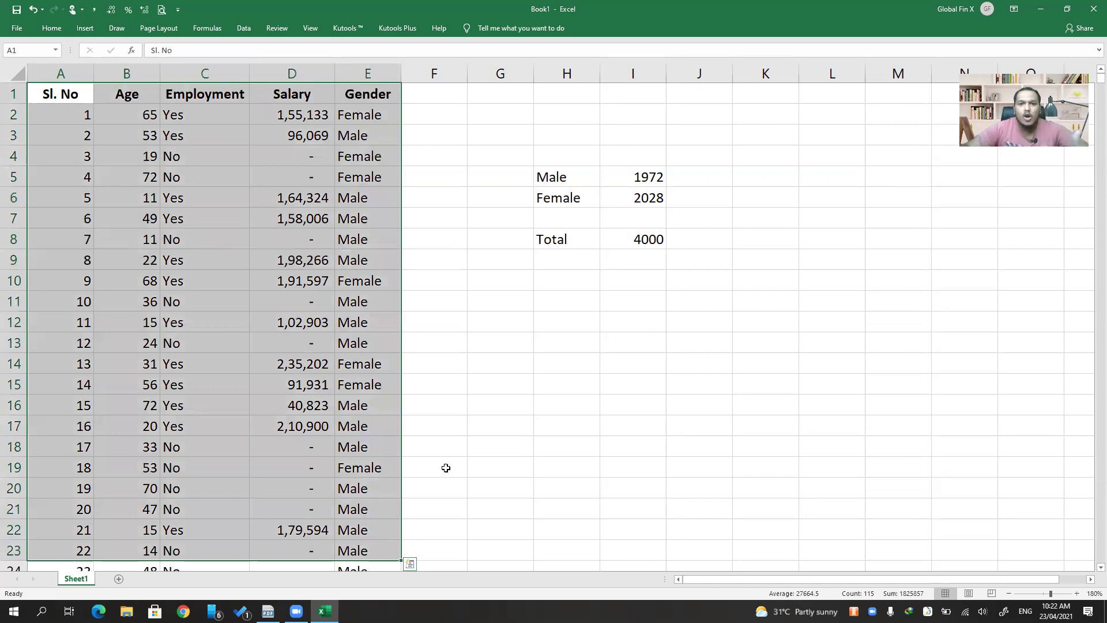
pyautogui.moveTo(553, 178); pyautogui.dragTo(655, 292)
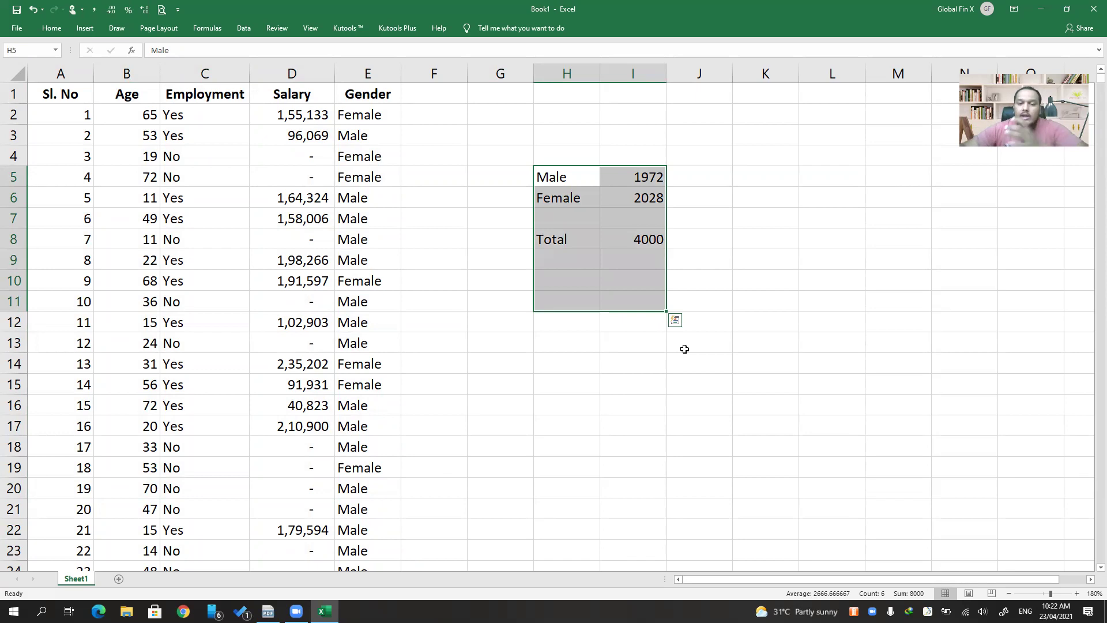
pyautogui.click(759, 232)
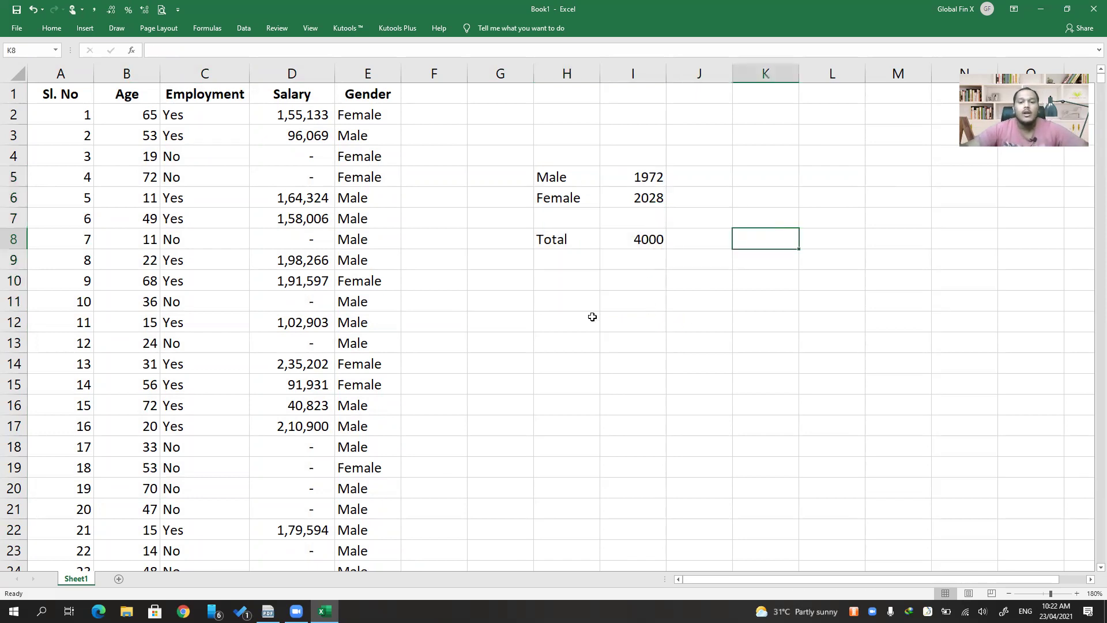
pyautogui.click(550, 280)
pyautogui.click(550, 306)
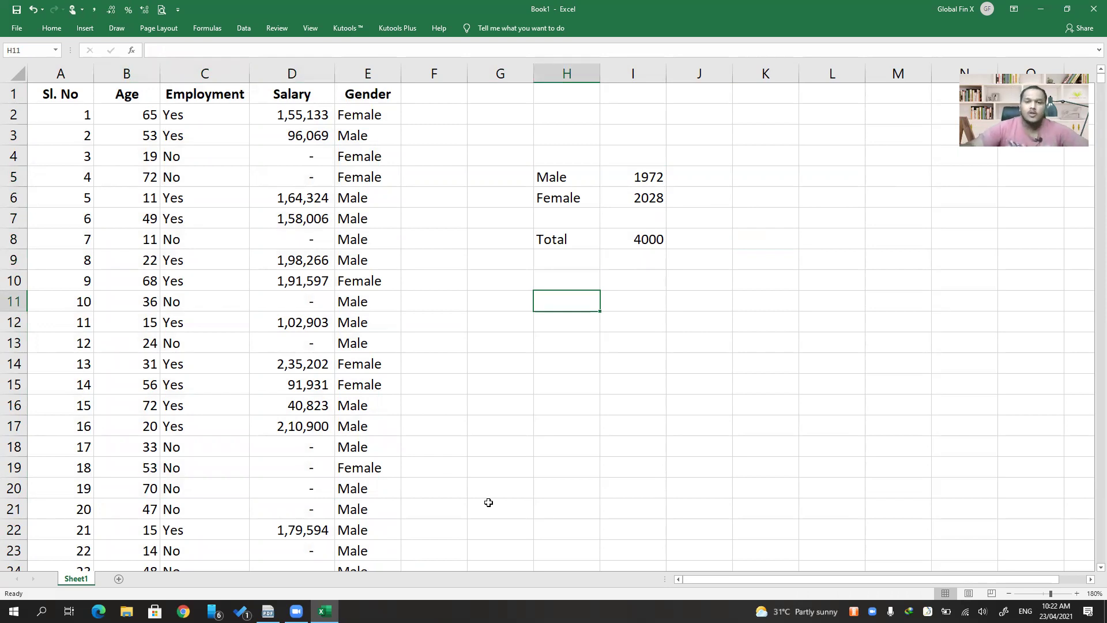
# Examine the Employment values of the first records in C2:C23
pyautogui.moveTo(185, 115); pyautogui.dragTo(185, 268)
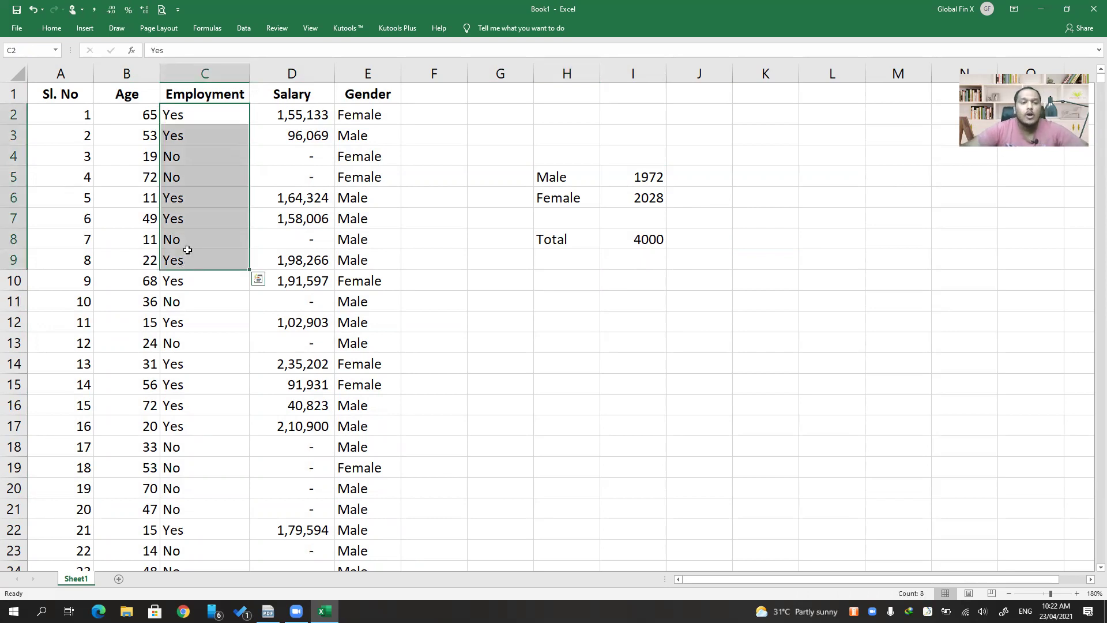
pyautogui.click(202, 184)
pyautogui.moveTo(203, 117); pyautogui.dragTo(221, 557)
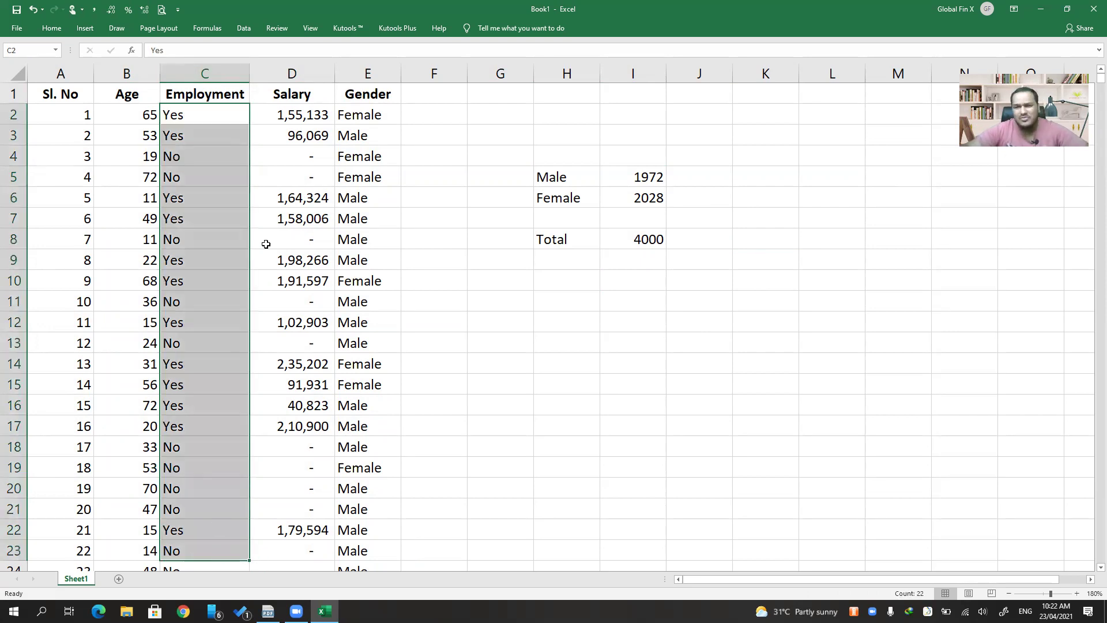
# Insert a PivotTable based on the records in B1:E4001 and place it on the existing sheet at J10
pyautogui.click(151, 109)
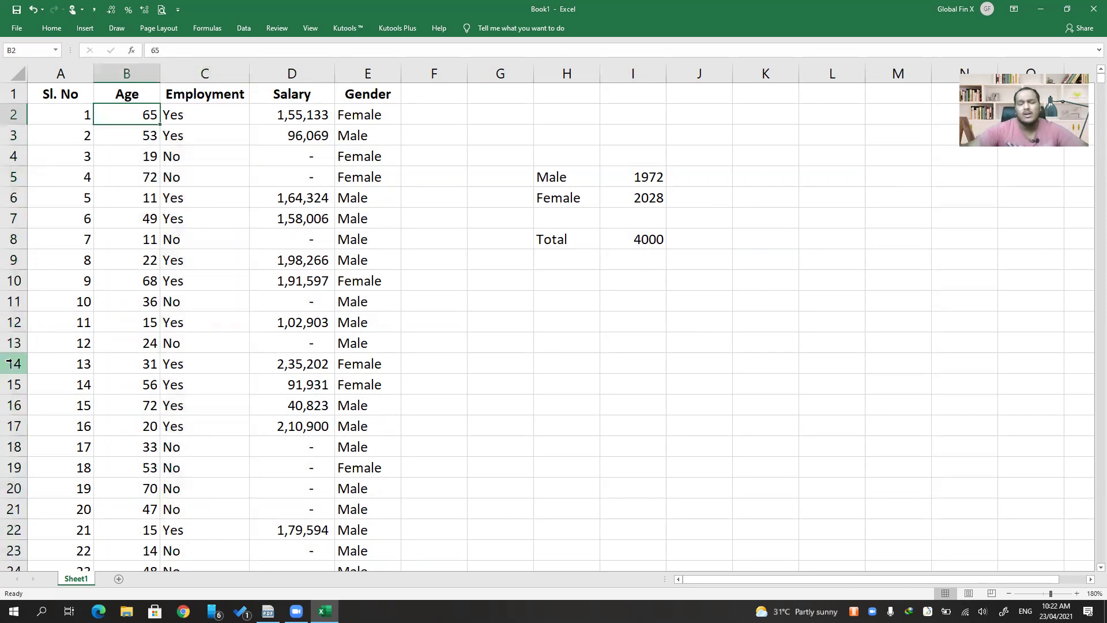
pyautogui.press('Up')
pyautogui.hotkey('ctrl', 'shift', 'Right')
pyautogui.hotkey('ctrl', 'shift', 'Down')
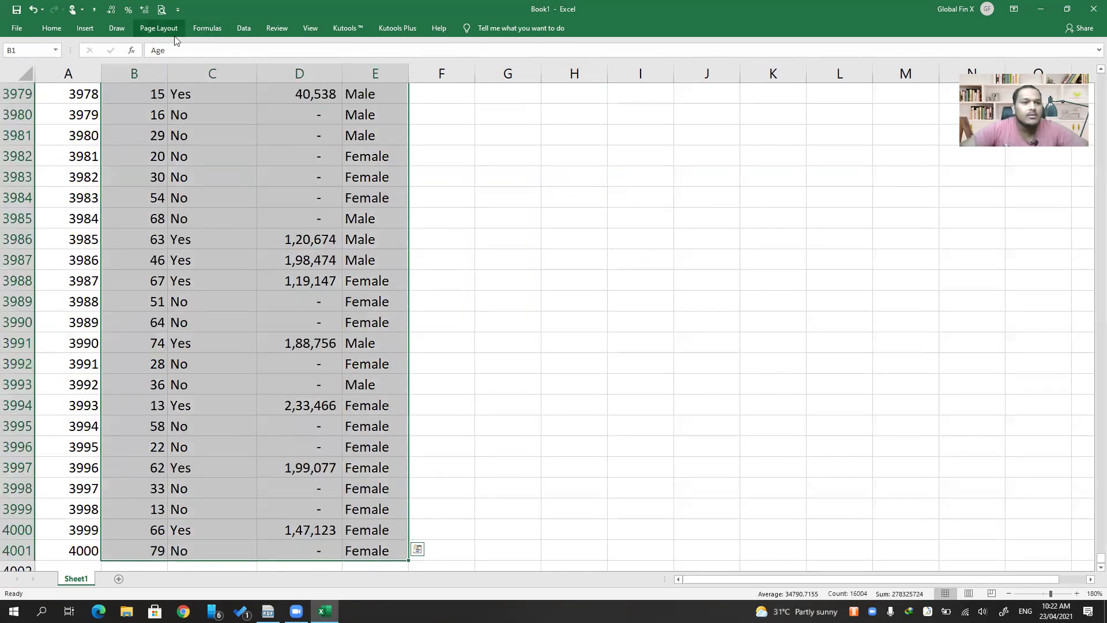
pyautogui.click(51, 29)
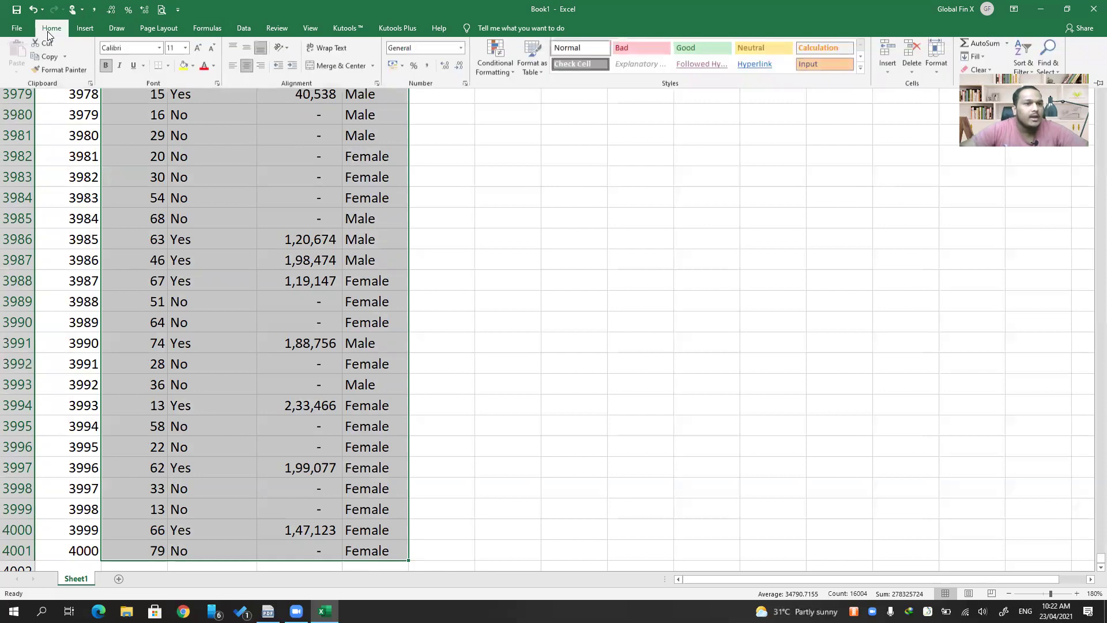
pyautogui.click(202, 28)
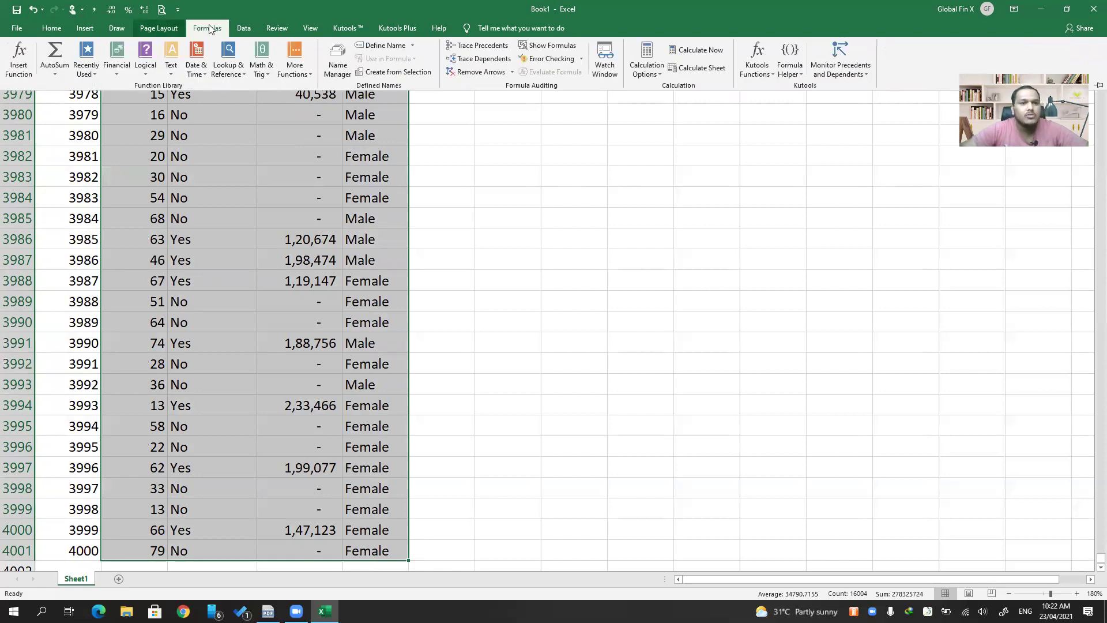
pyautogui.click(243, 28)
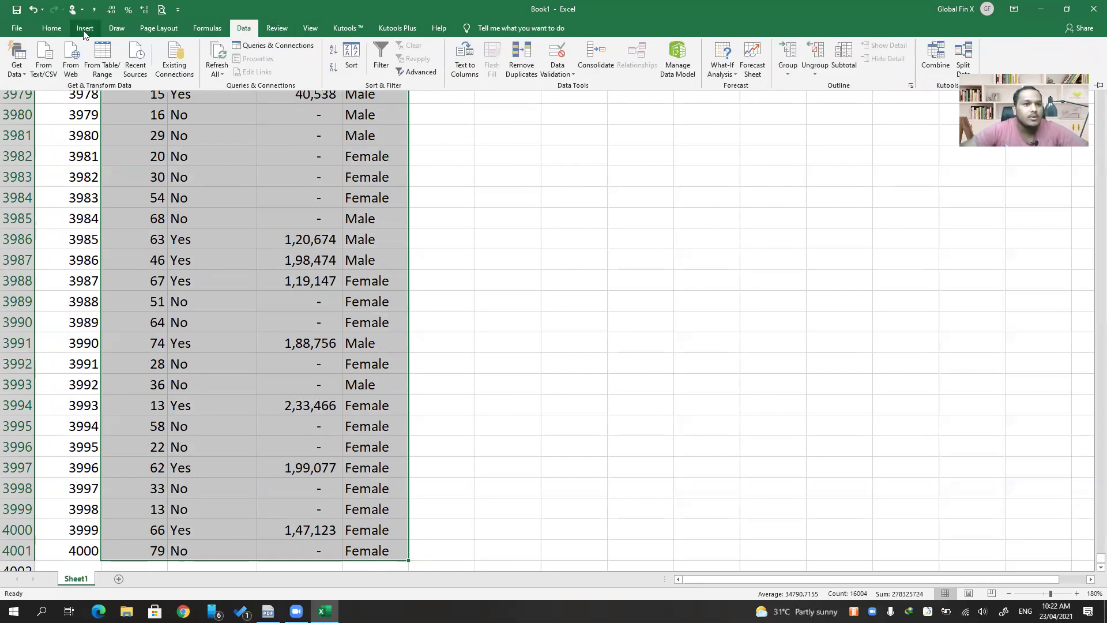
pyautogui.click(85, 28)
pyautogui.click(17, 55)
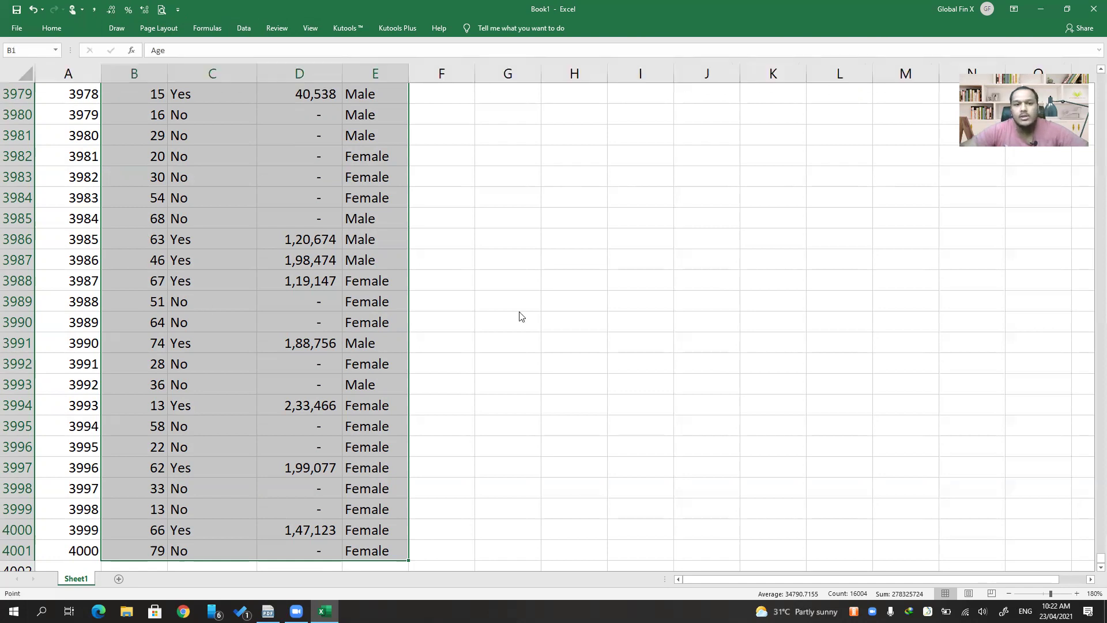
pyautogui.click(381, 306)
pyautogui.click(698, 291)
pyautogui.click(468, 346)
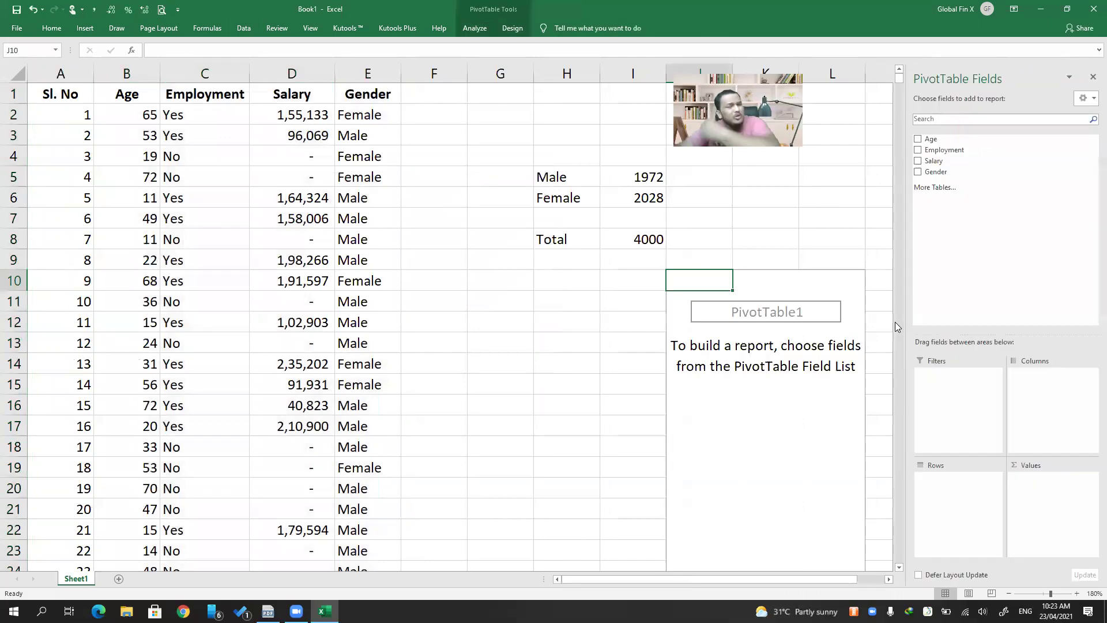
# Count the records by employment status, using Employment as both the row field and the value field of the PivotTable
pyautogui.moveTo(944, 149); pyautogui.dragTo(943, 501)
pyautogui.moveTo(946, 151); pyautogui.dragTo(1038, 495)
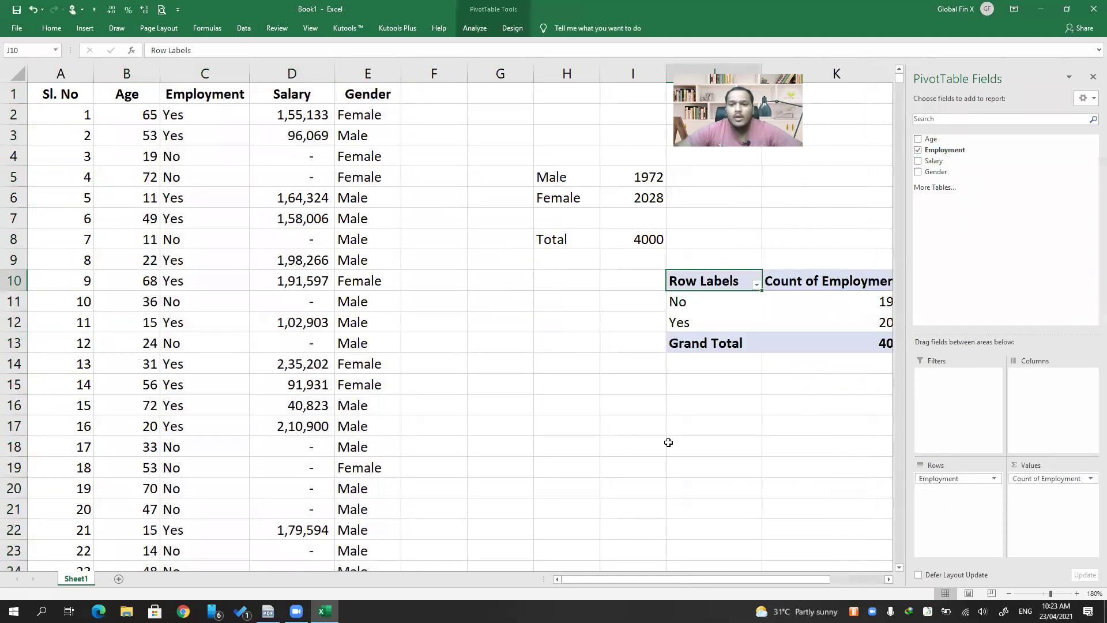
pyautogui.click(727, 382)
pyautogui.hscroll(3, 648, 328)
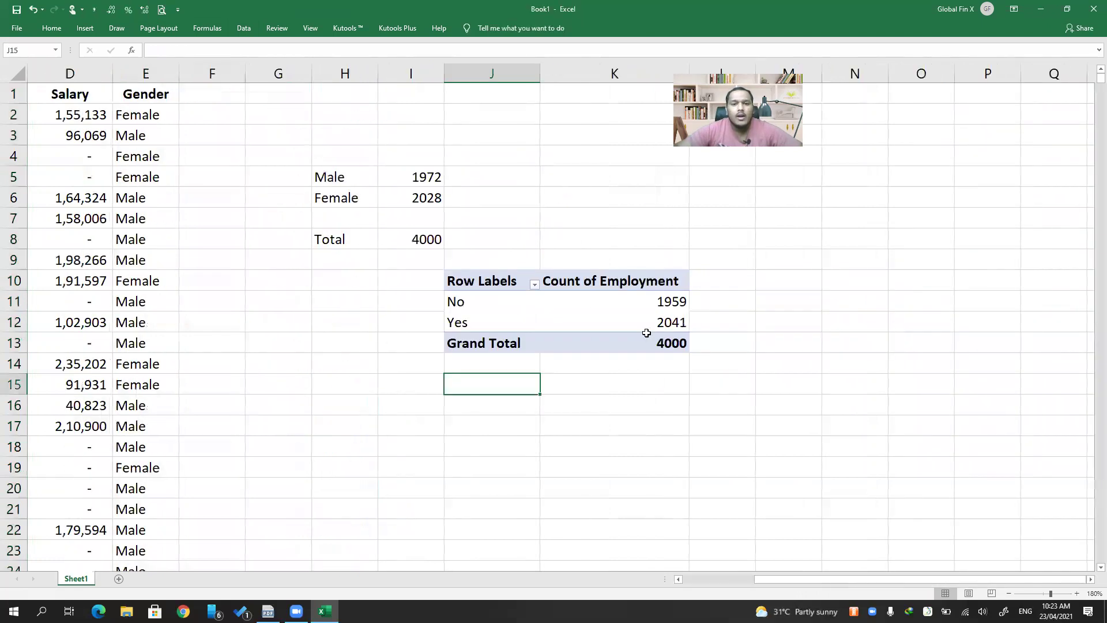
pyautogui.click(487, 294)
pyautogui.click(484, 321)
pyautogui.click(615, 321)
# Break the employment count down by Gender in the PivotTable rows, with Employment nested beneath it, and review the resulting breakdown
pyautogui.moveTo(936, 174); pyautogui.dragTo(1002, 249)
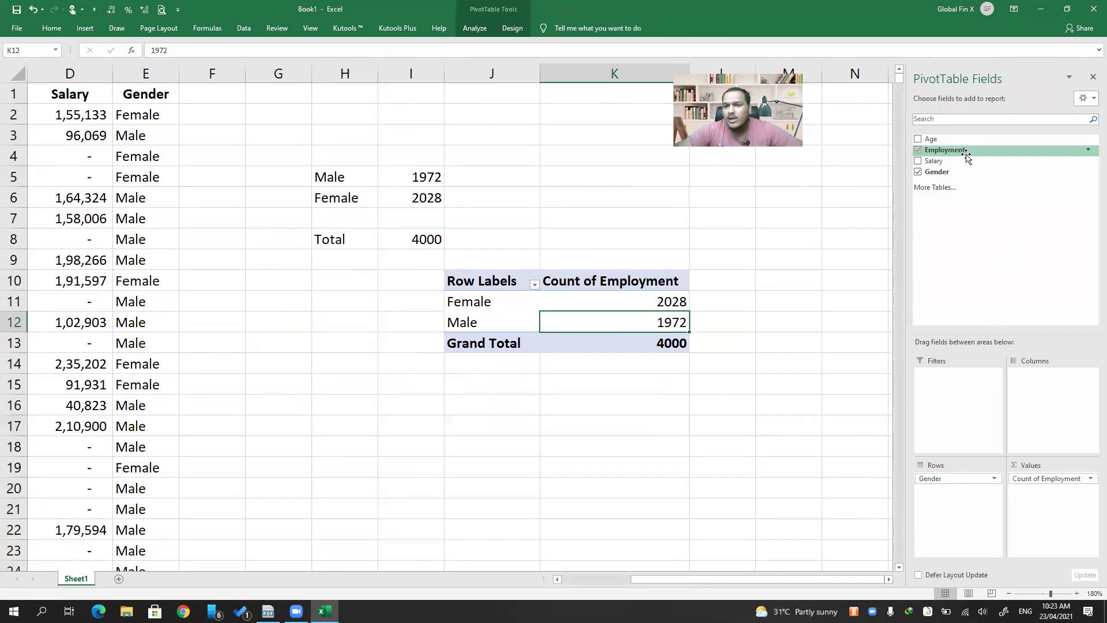
pyautogui.moveTo(940, 151); pyautogui.dragTo(973, 518)
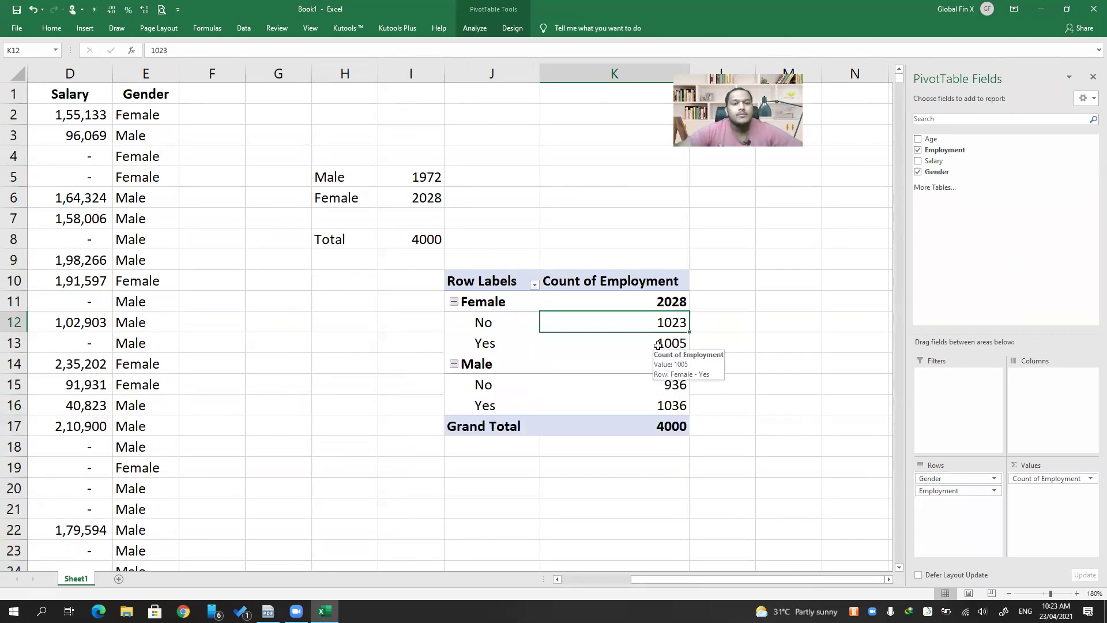
pyautogui.click(487, 324)
pyautogui.click(637, 323)
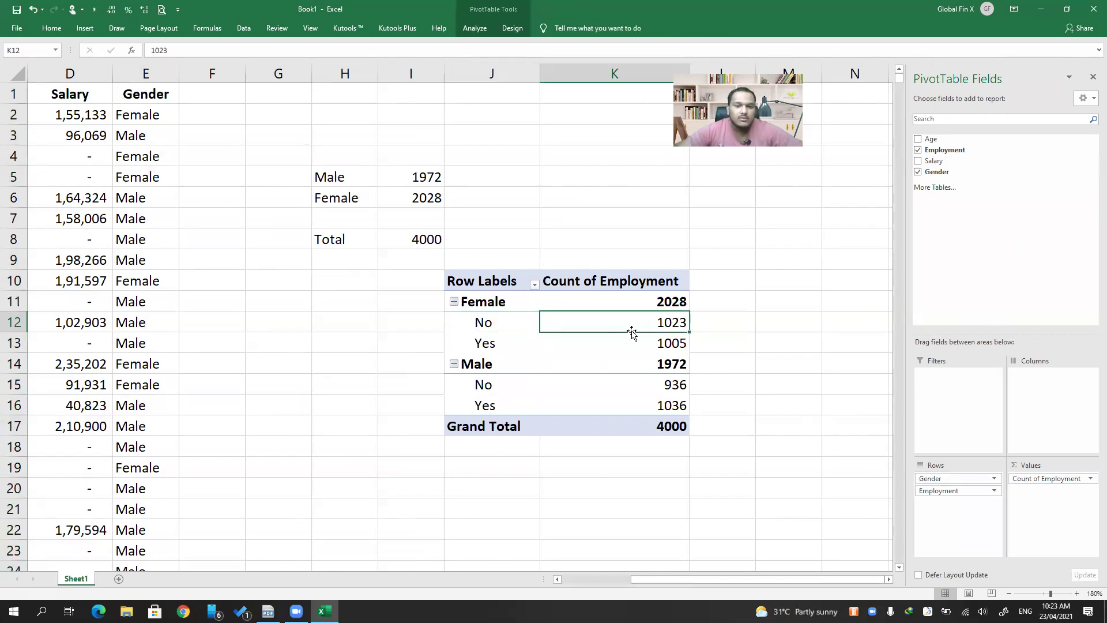
pyautogui.click(494, 342)
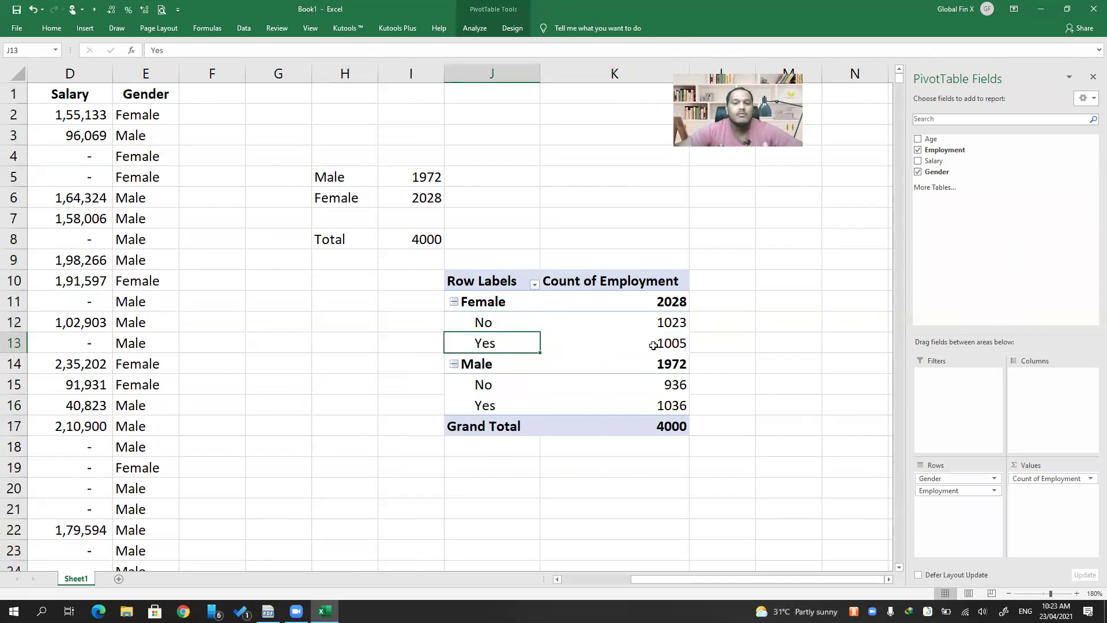
pyautogui.click(653, 345)
pyautogui.moveTo(482, 279); pyautogui.dragTo(671, 438)
pyautogui.click(633, 286)
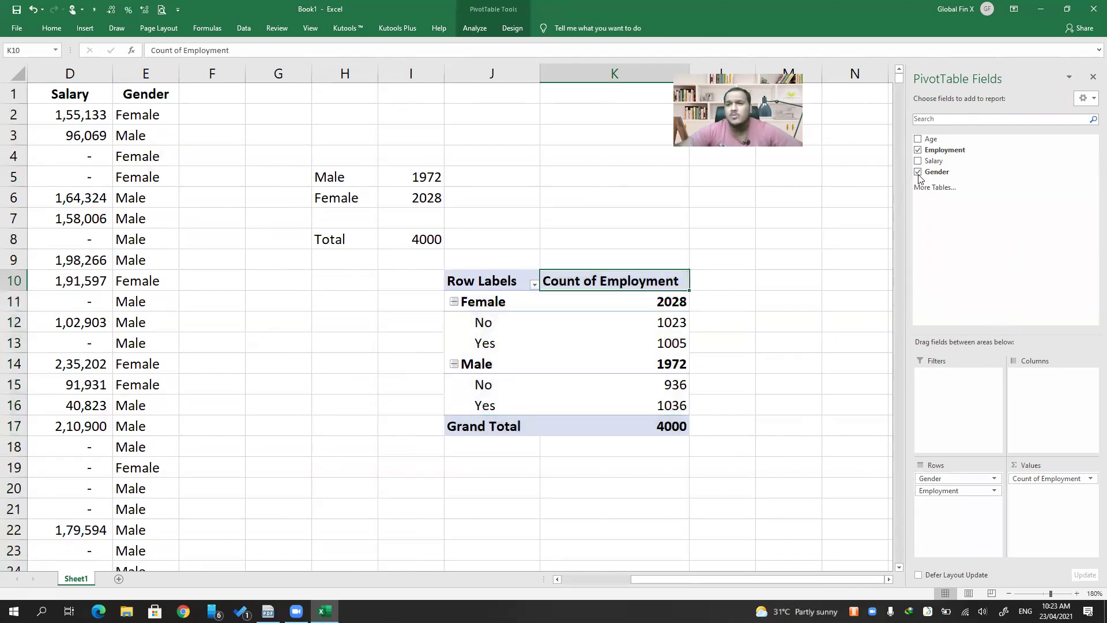
# Try Age as the PivotTable's column field and look across the counts for the individual ages
pyautogui.moveTo(931, 143); pyautogui.dragTo(1045, 420)
pyautogui.click(685, 441)
pyautogui.press('Right')
pyautogui.press('Right')
pyautogui.press('Right')
pyautogui.press('Right')
pyautogui.press('Right')
pyautogui.press('Right')
pyautogui.press('Right')
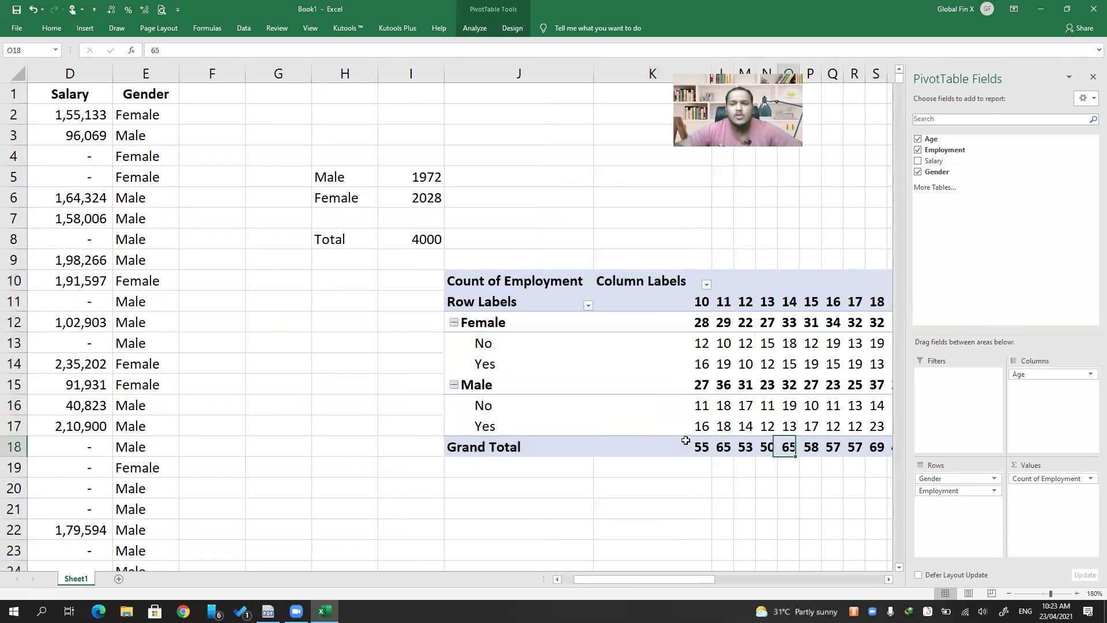
pyautogui.press('Right')
pyautogui.press('Right')
pyautogui.press('Right')
pyautogui.press('Right')
pyautogui.press('Right')
pyautogui.press('Right')
pyautogui.press('Right')
pyautogui.press('Right')
pyautogui.press('Right')
pyautogui.press('Right')
pyautogui.press('Right')
pyautogui.press('Right')
pyautogui.press('Right')
pyautogui.press('Right')
pyautogui.press('Right')
pyautogui.press('Right')
pyautogui.press('Right')
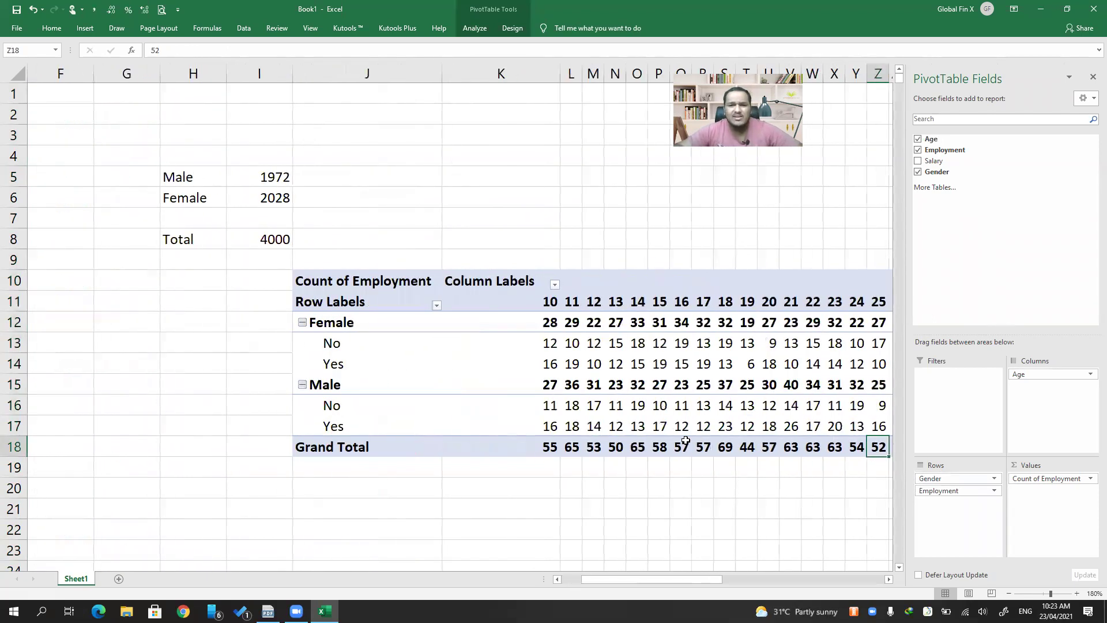
pyautogui.press('Right')
pyautogui.press('Right')
pyautogui.press('Right')
pyautogui.press('Right')
pyautogui.press('Right')
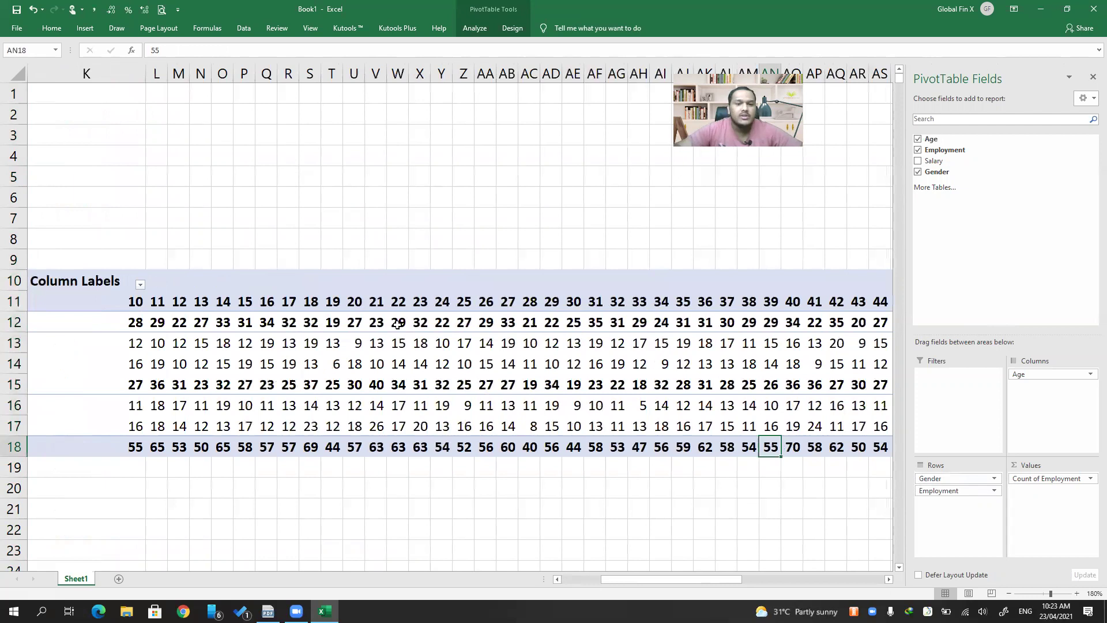
pyautogui.hscroll(3, 371, 364)
pyautogui.hscroll(7, 370, 363)
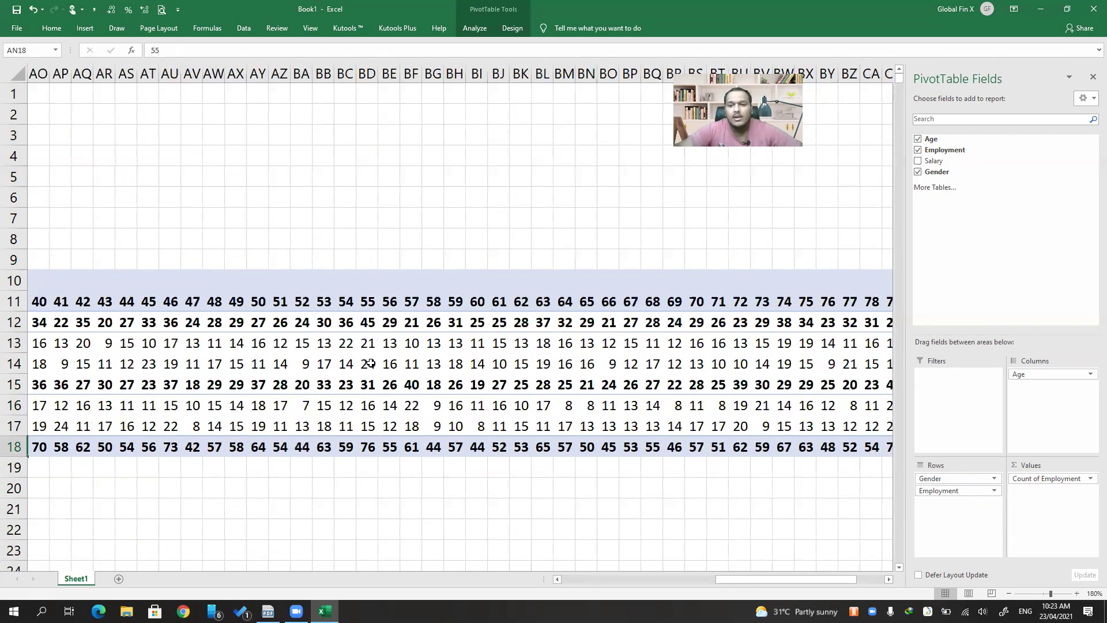
pyautogui.hscroll(-6, 371, 363)
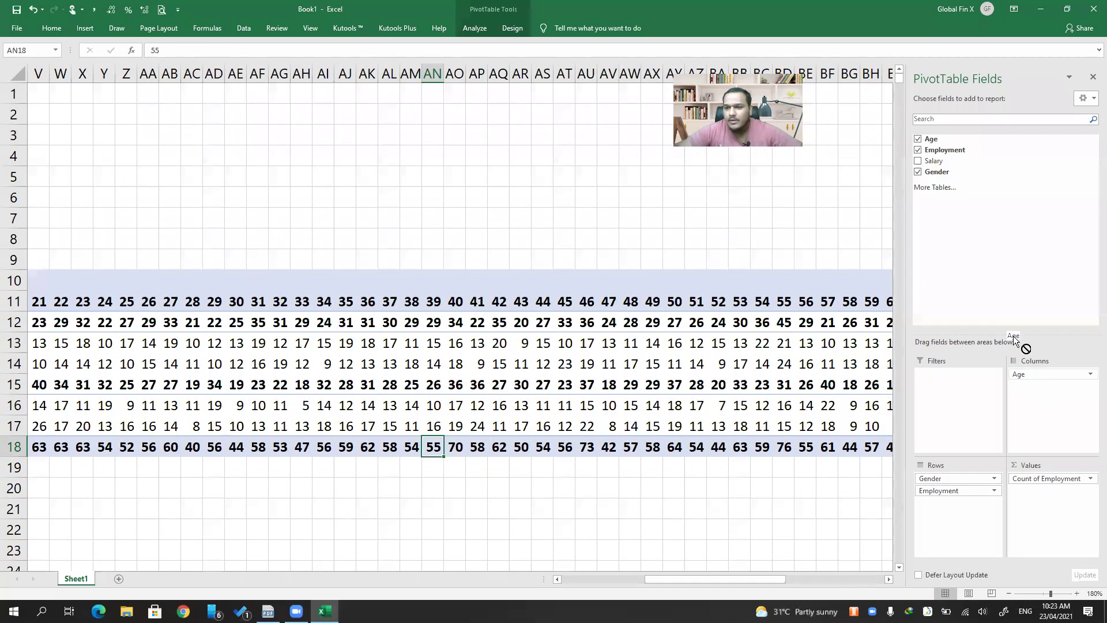
# Take Age out of the PivotTable's column fields and add it to the rows below Employment
pyautogui.moveTo(1012, 335); pyautogui.dragTo(983, 252)
pyautogui.hscroll(-7, 630, 354)
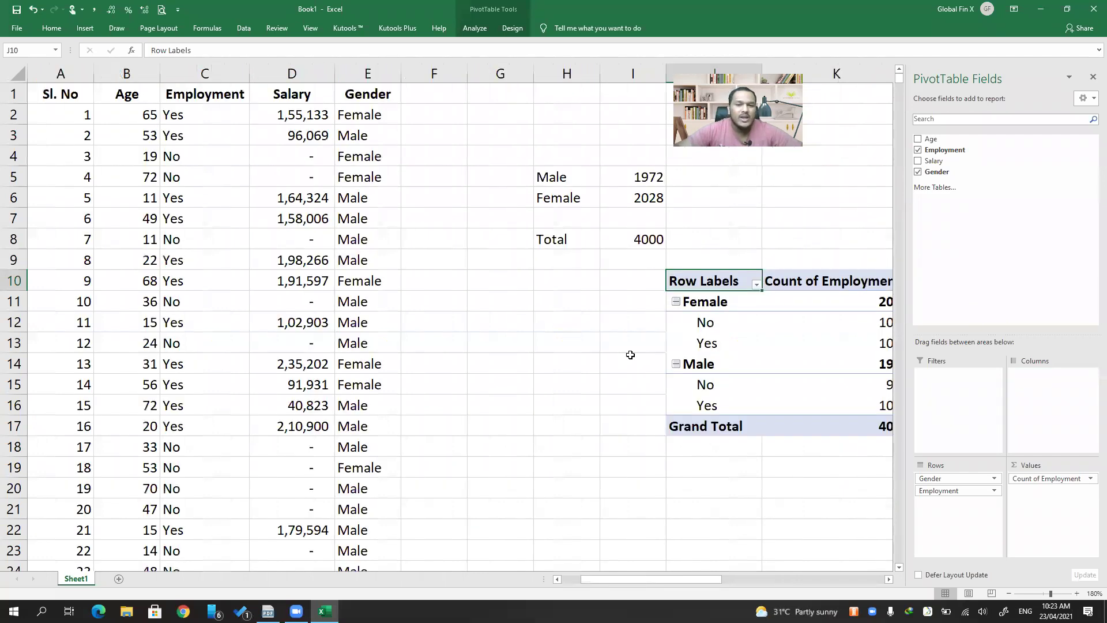
pyautogui.hscroll(2, 299, 358)
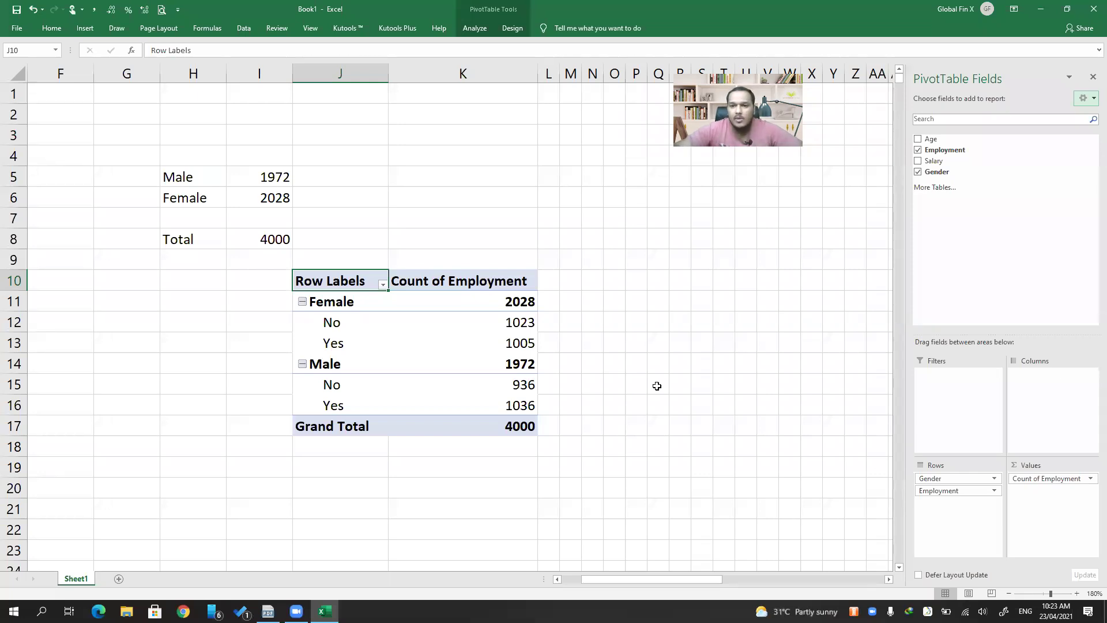
pyautogui.moveTo(938, 142); pyautogui.dragTo(957, 510)
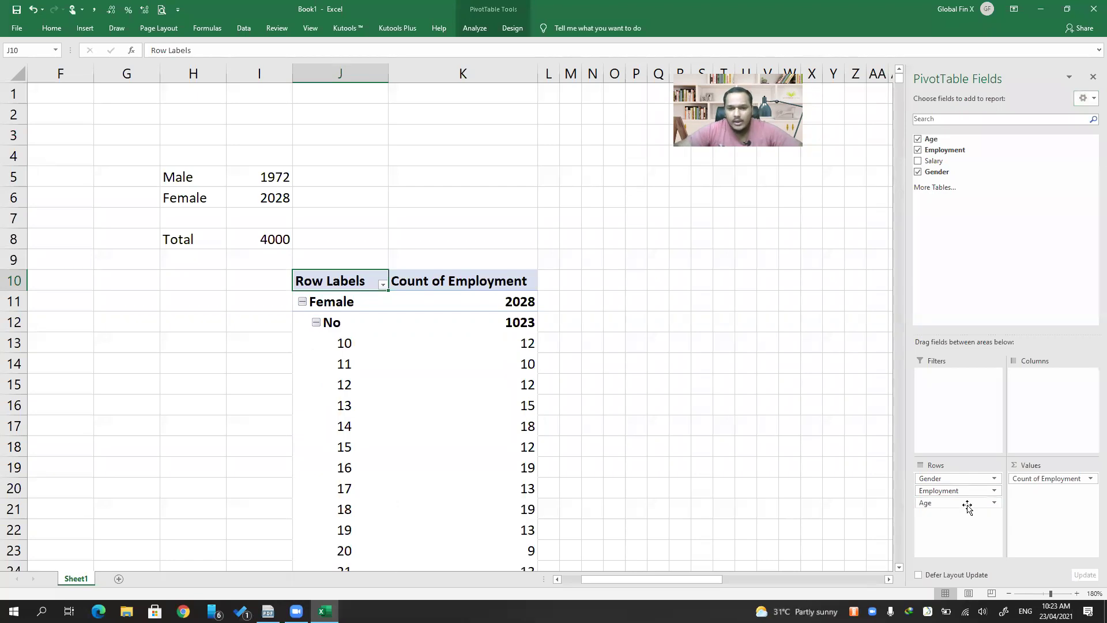
pyautogui.click(994, 502)
pyautogui.click(951, 530)
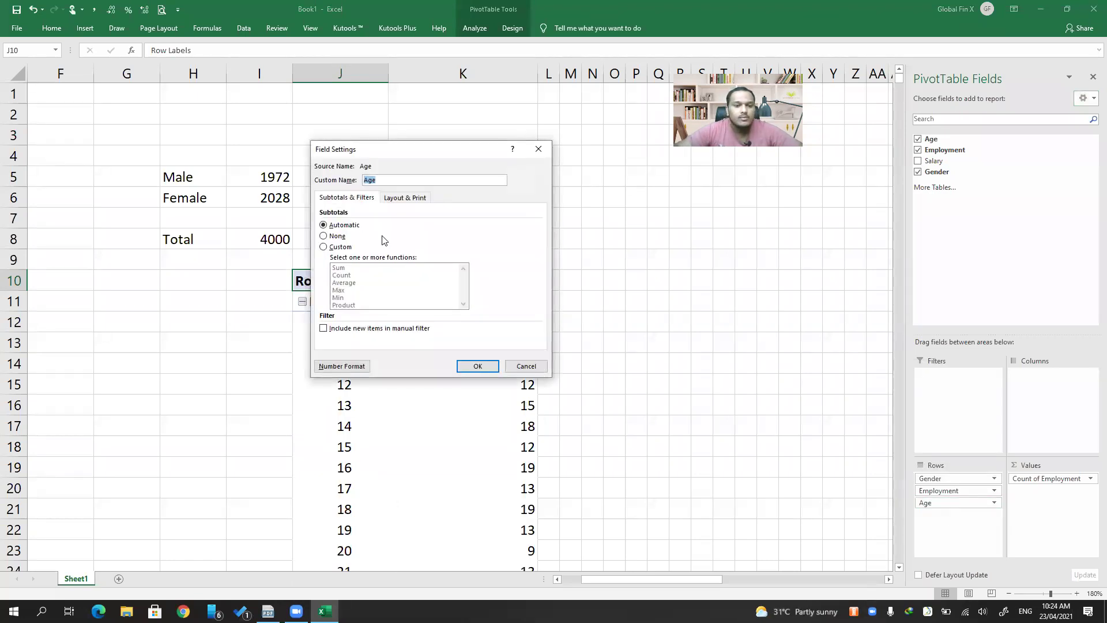
pyautogui.click(538, 149)
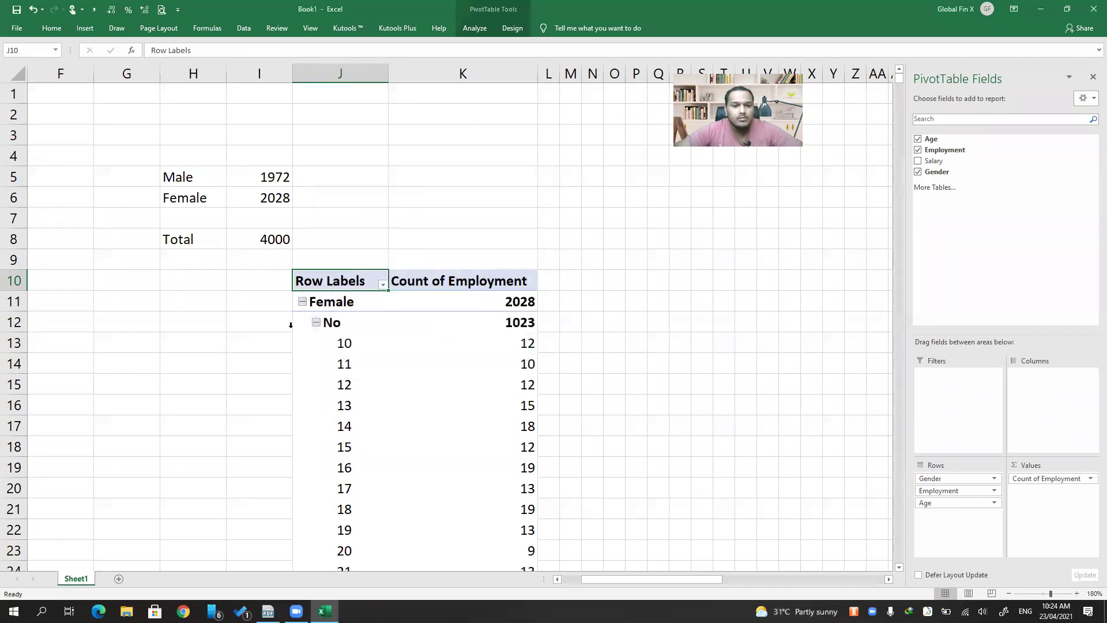
# Group the Age row values in the PivotTable from 10 to 80 in intervals of 10
pyautogui.click(347, 350)
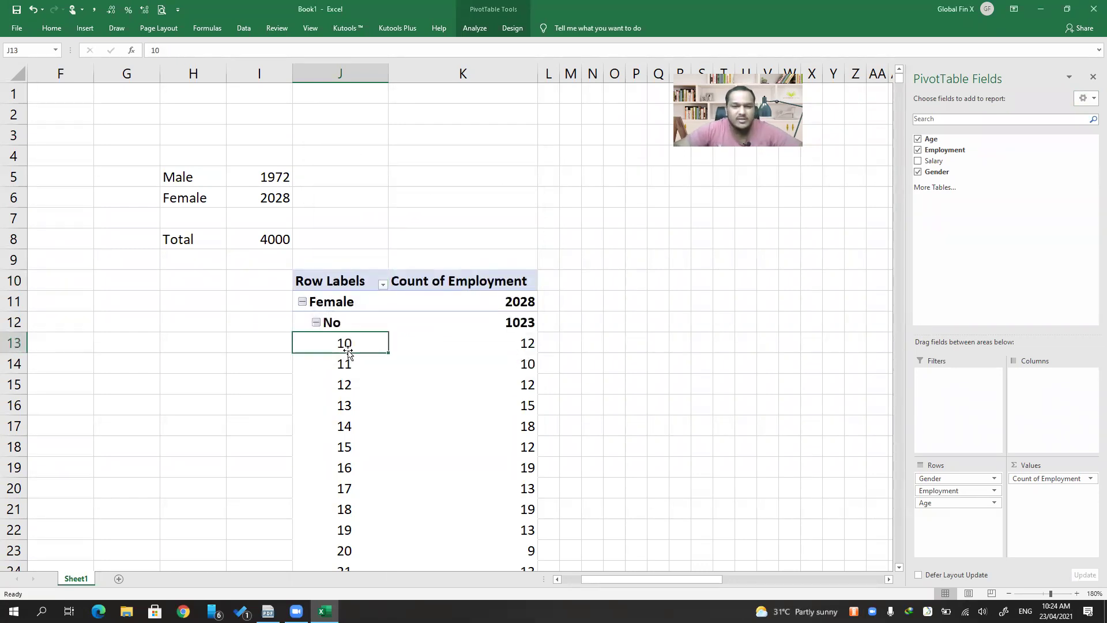
pyautogui.rightClick(348, 348)
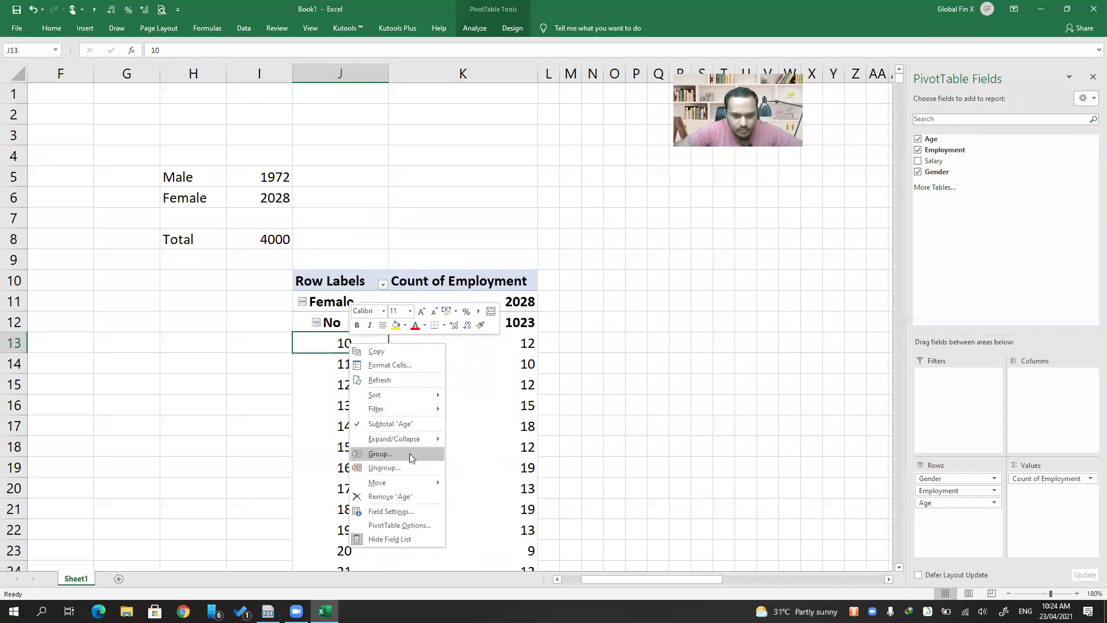
pyautogui.click(392, 454)
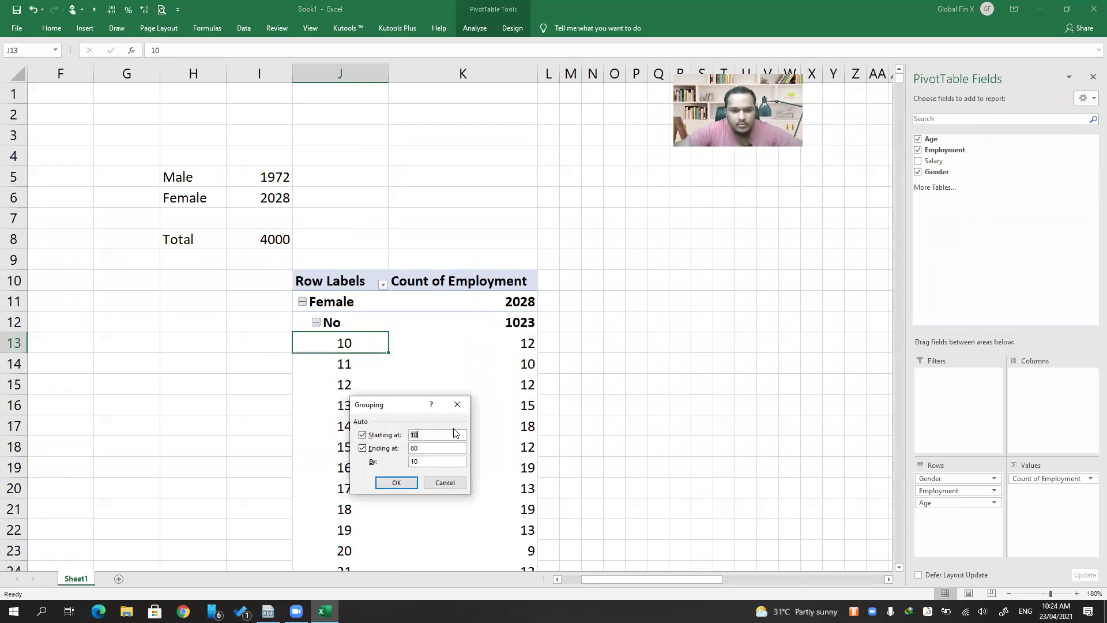
pyautogui.moveTo(438, 404); pyautogui.dragTo(717, 243)
pyautogui.press('Tab')
pyautogui.press('Tab')
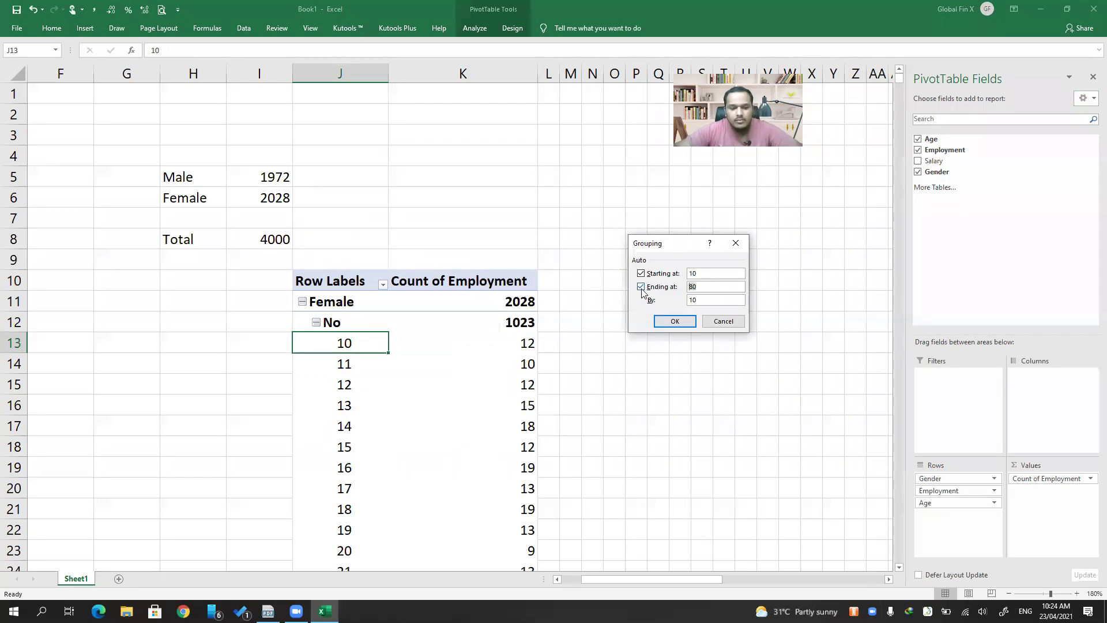
pyautogui.write('40')
pyautogui.click(641, 287)
pyautogui.click(687, 321)
# Examine the age-band counts under each gender and employment status, including the 40-49 band of females without employment
pyautogui.scroll(-2, 591, 382)
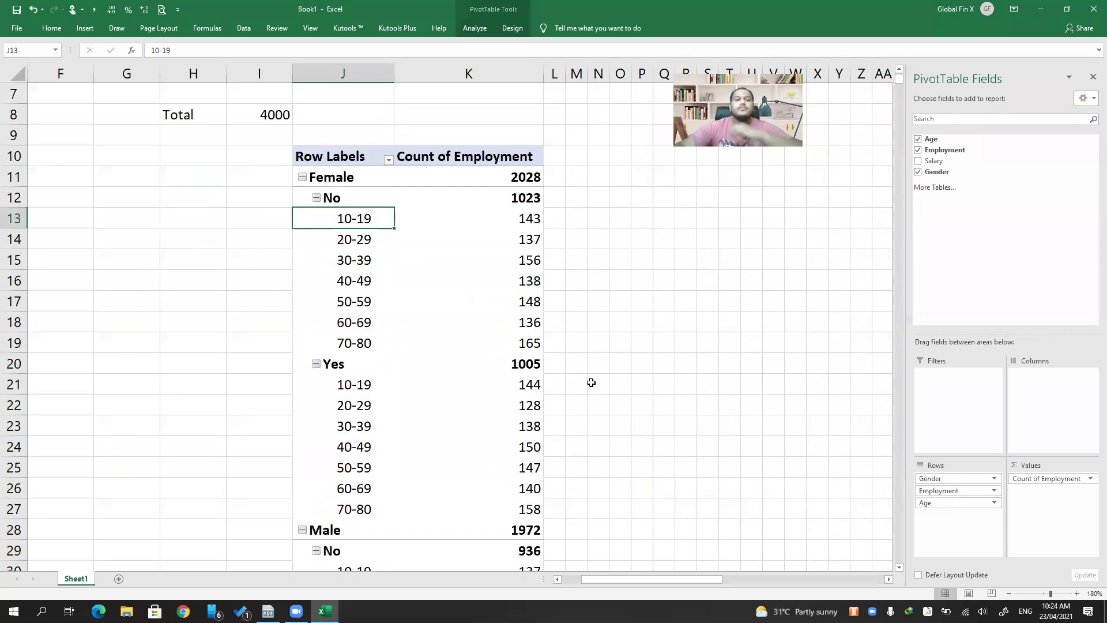
pyautogui.scroll(-1, 591, 382)
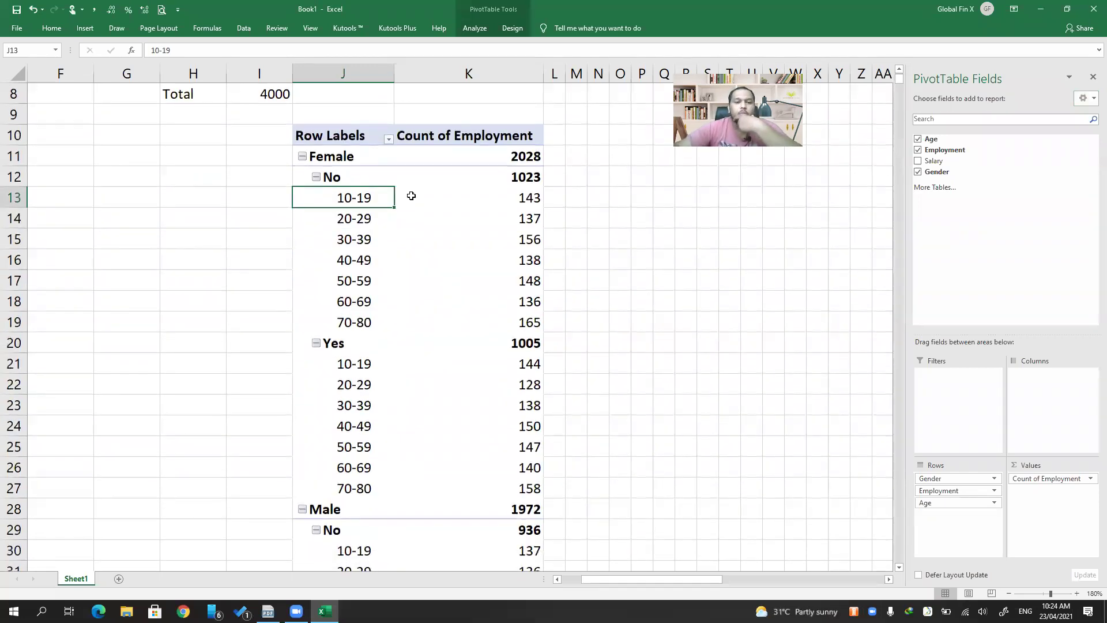
pyautogui.scroll(-6, 565, 348)
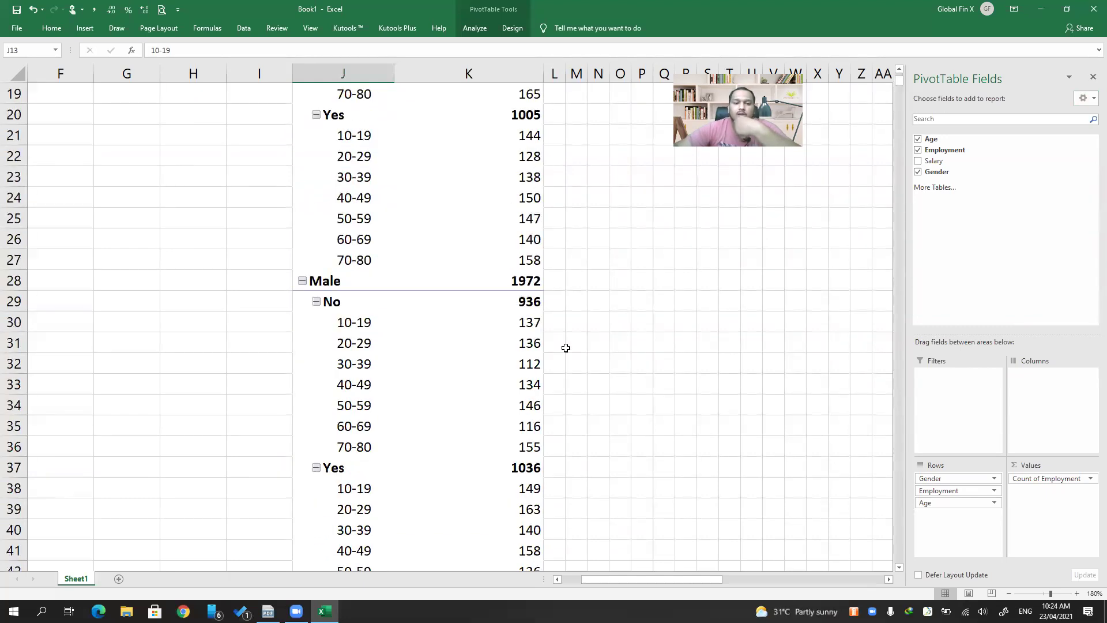
pyautogui.scroll(7, 566, 347)
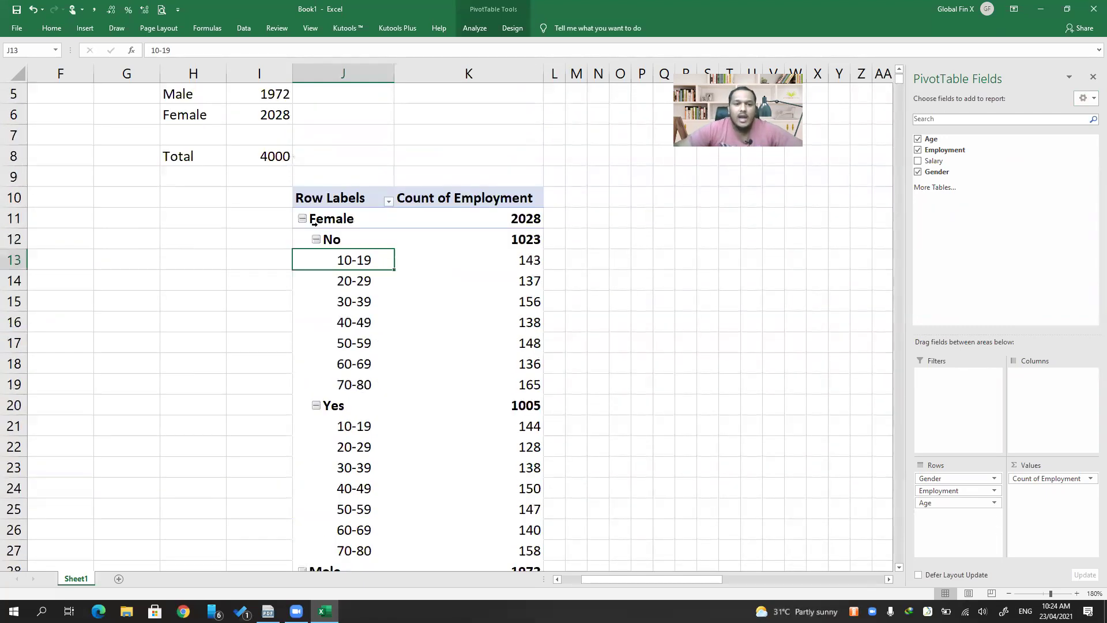
pyautogui.click(330, 223)
pyautogui.click(330, 238)
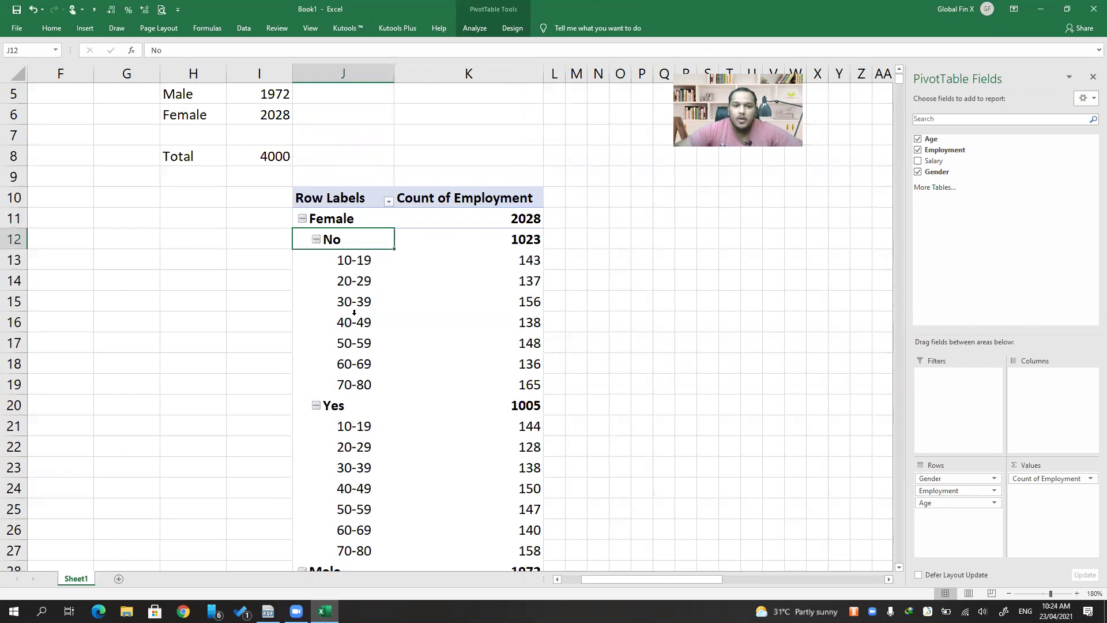
pyautogui.click(345, 321)
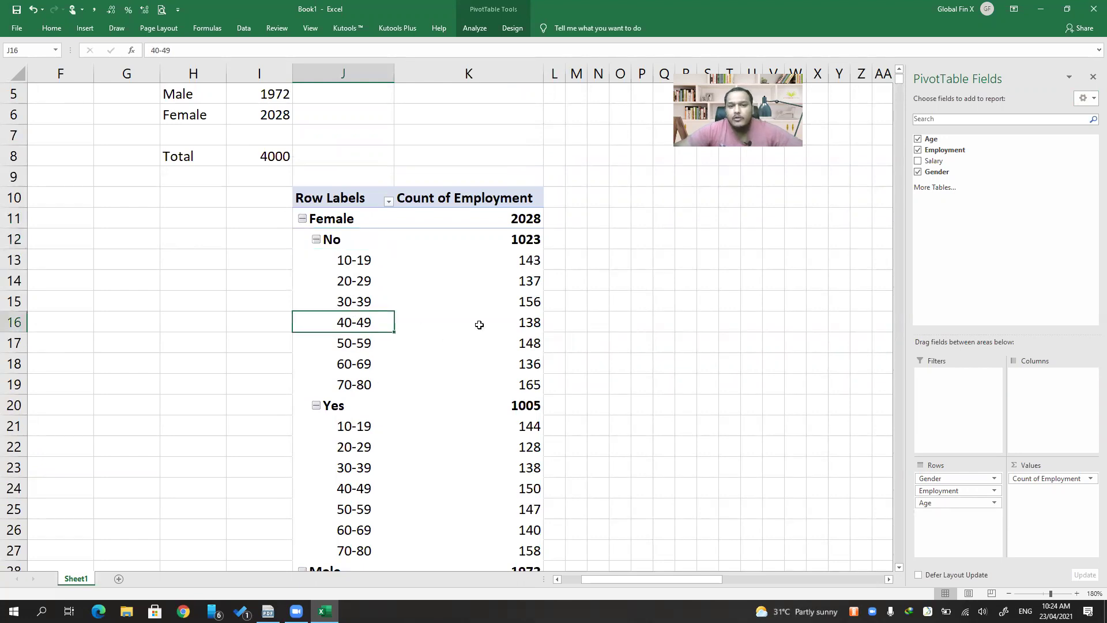
pyautogui.click(517, 318)
pyautogui.scroll(-6, 571, 387)
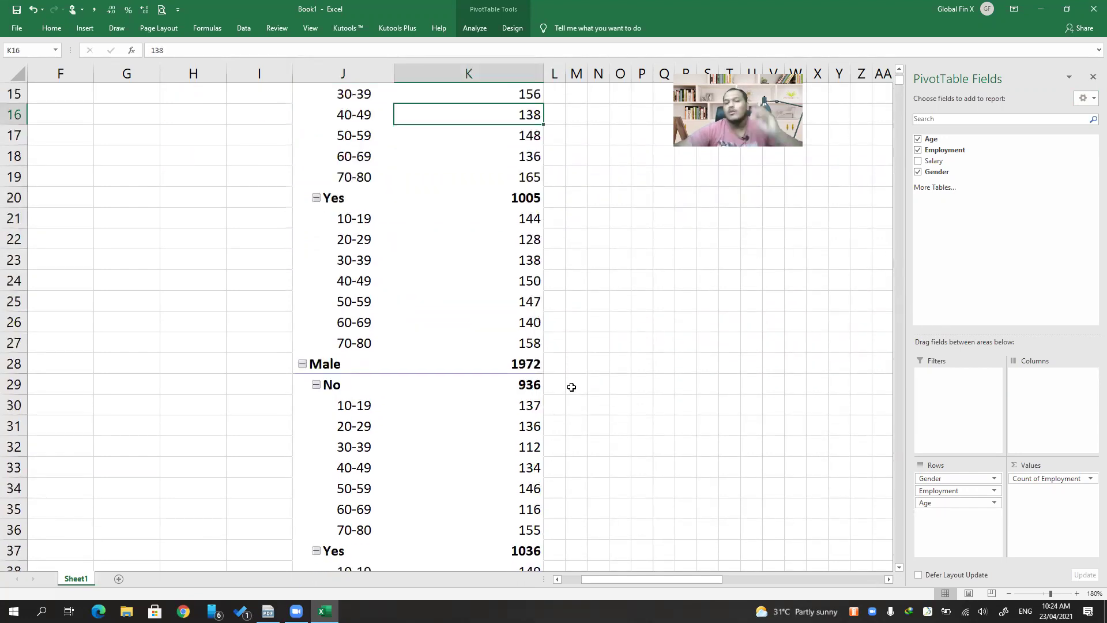
# Add Salary to the PivotTable's values and summarise it by Average instead of Sum
pyautogui.scroll(7, 571, 386)
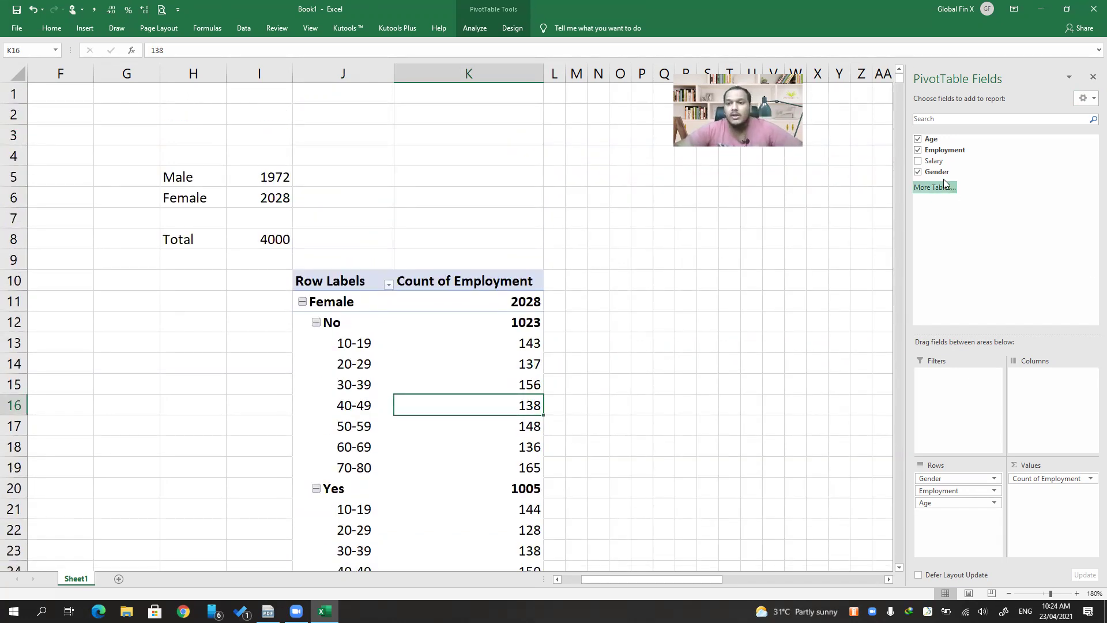
pyautogui.moveTo(934, 163); pyautogui.dragTo(1047, 492)
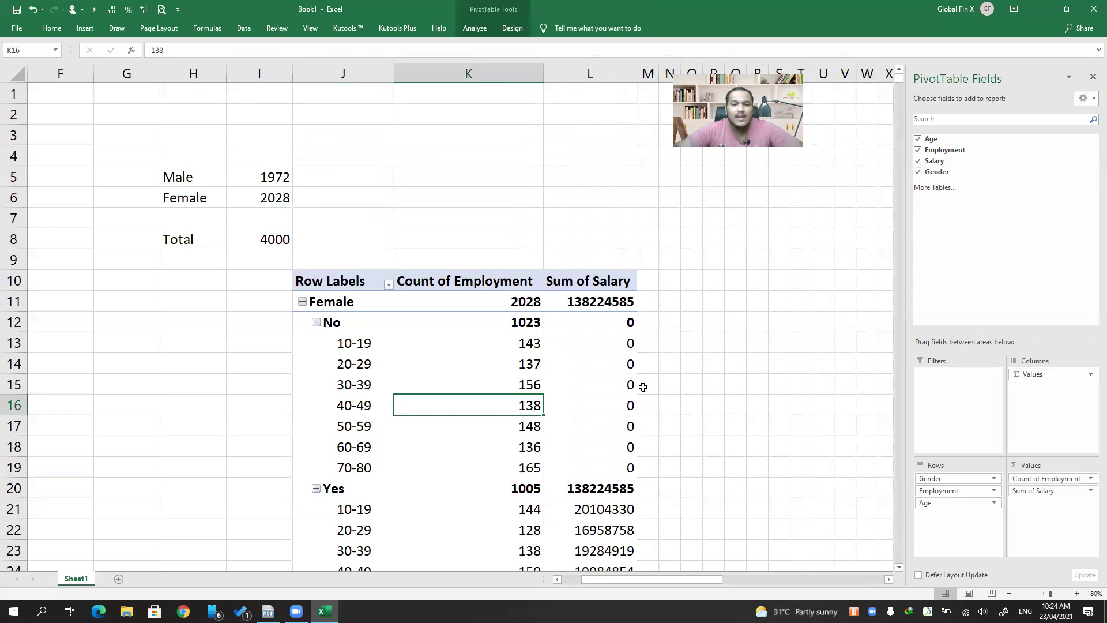
pyautogui.scroll(-2, 643, 387)
pyautogui.click(1089, 490)
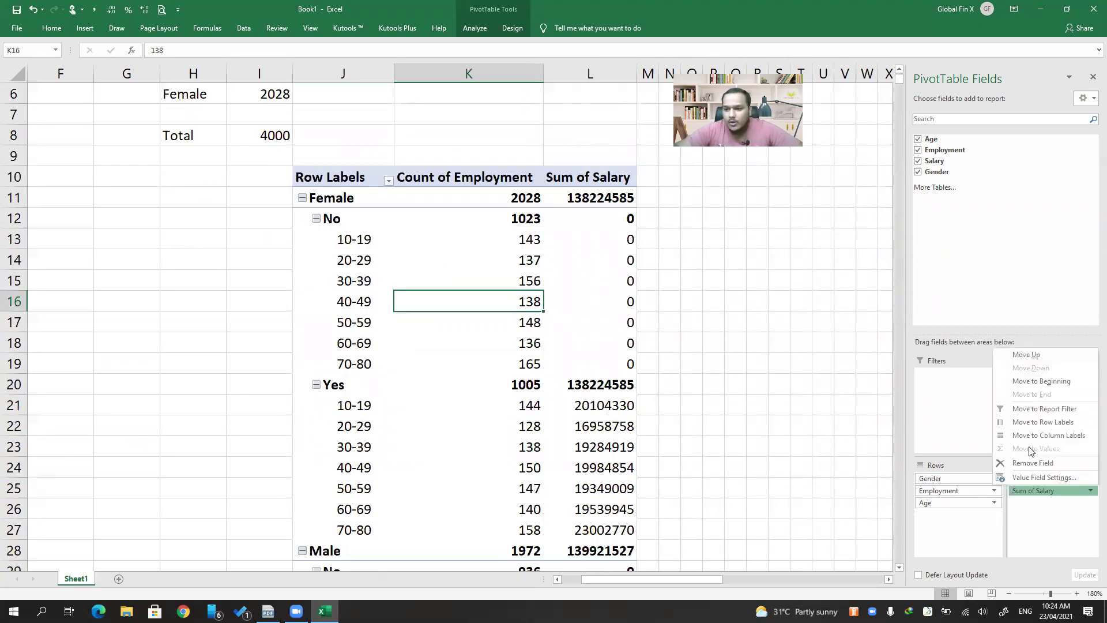
pyautogui.click(1056, 474)
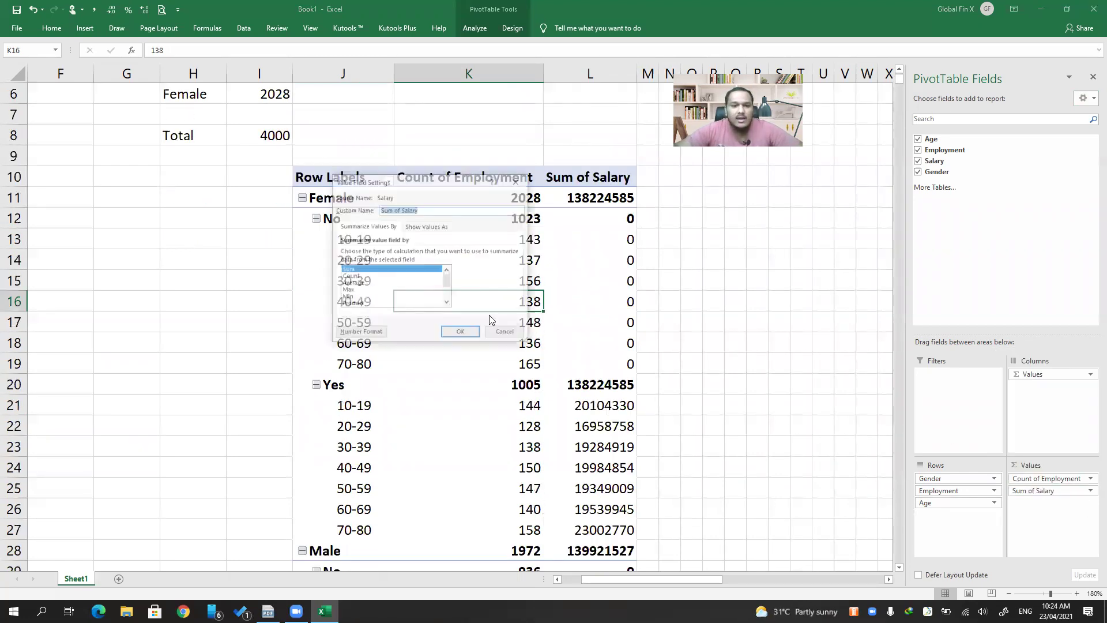
pyautogui.click(351, 287)
pyautogui.click(464, 339)
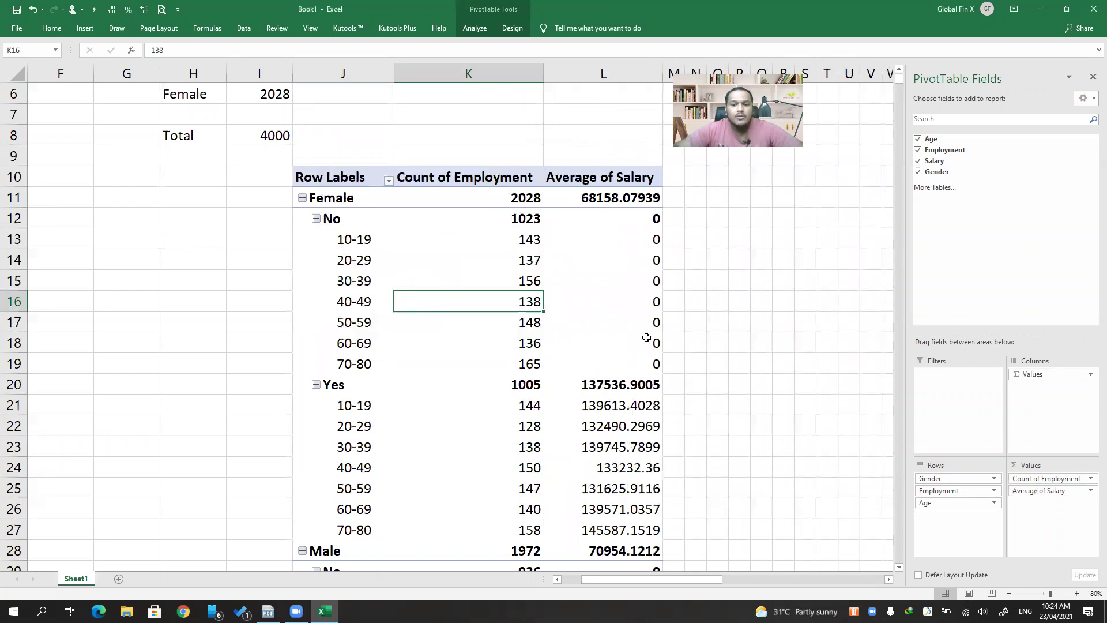
# Check the average salary of employed females aged 40-49, and format the Average of Salary column with comma separators and no decimals
pyautogui.scroll(-1, 646, 337)
pyautogui.click(345, 408)
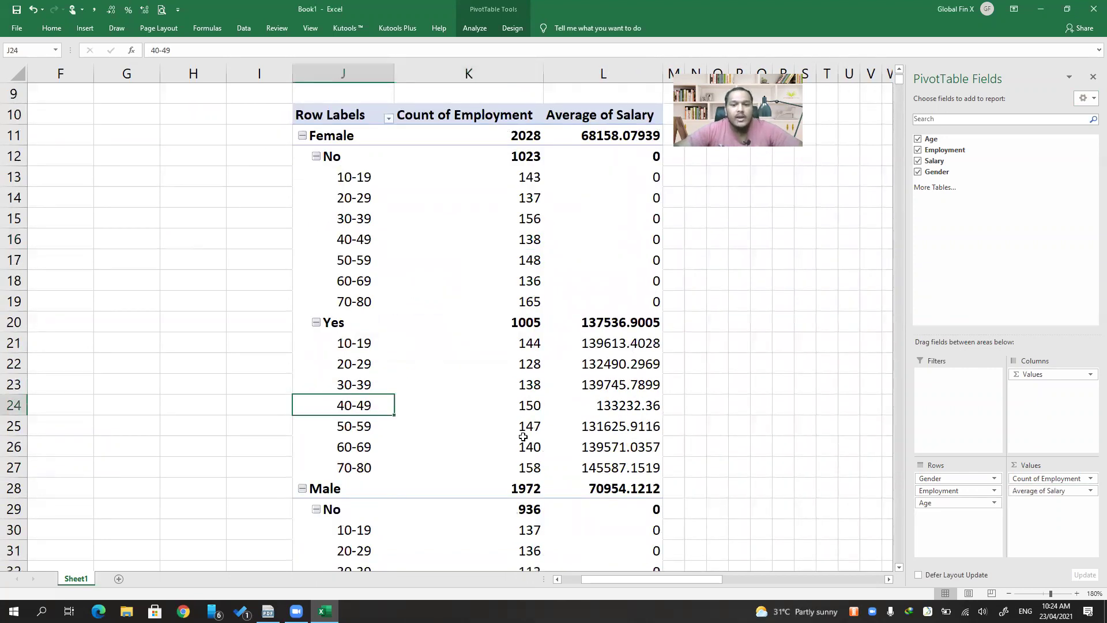
pyautogui.click(596, 403)
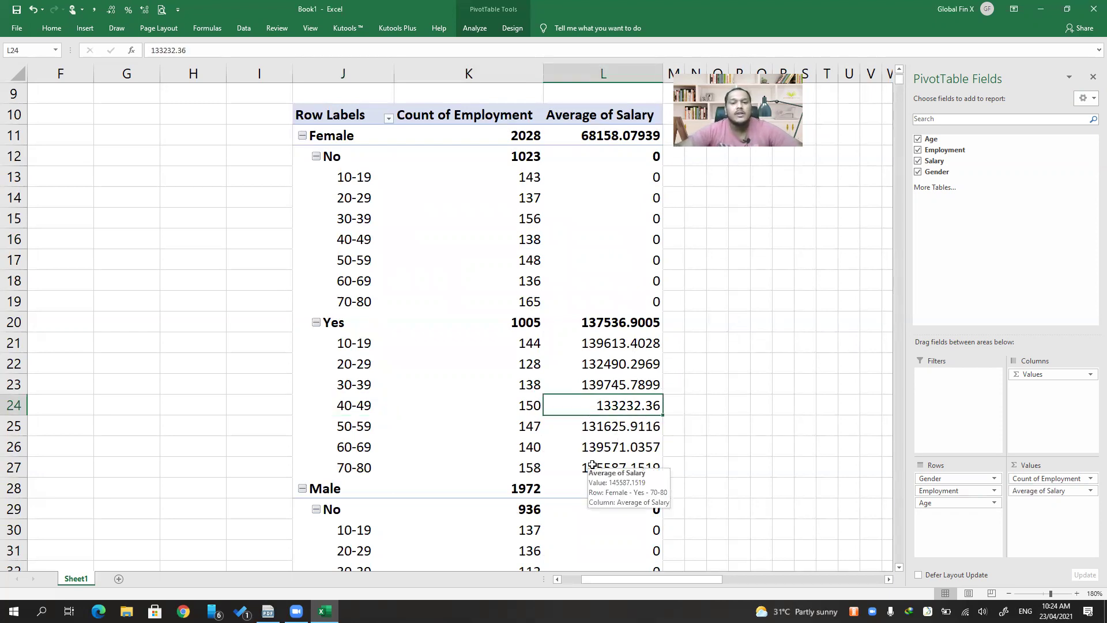
pyautogui.click(605, 74)
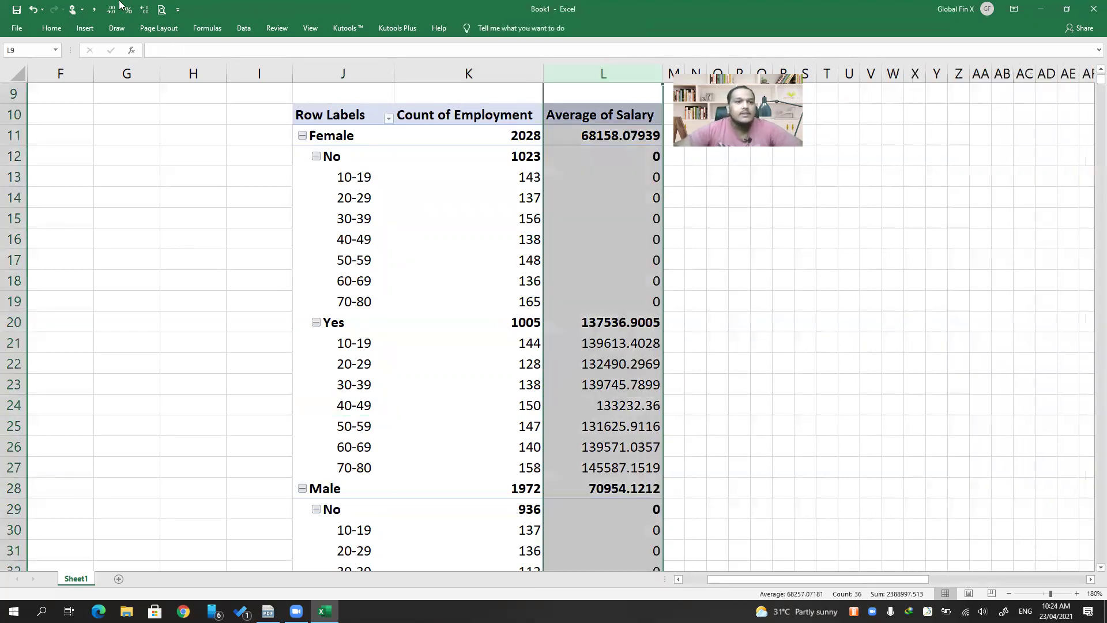
pyautogui.click(95, 10)
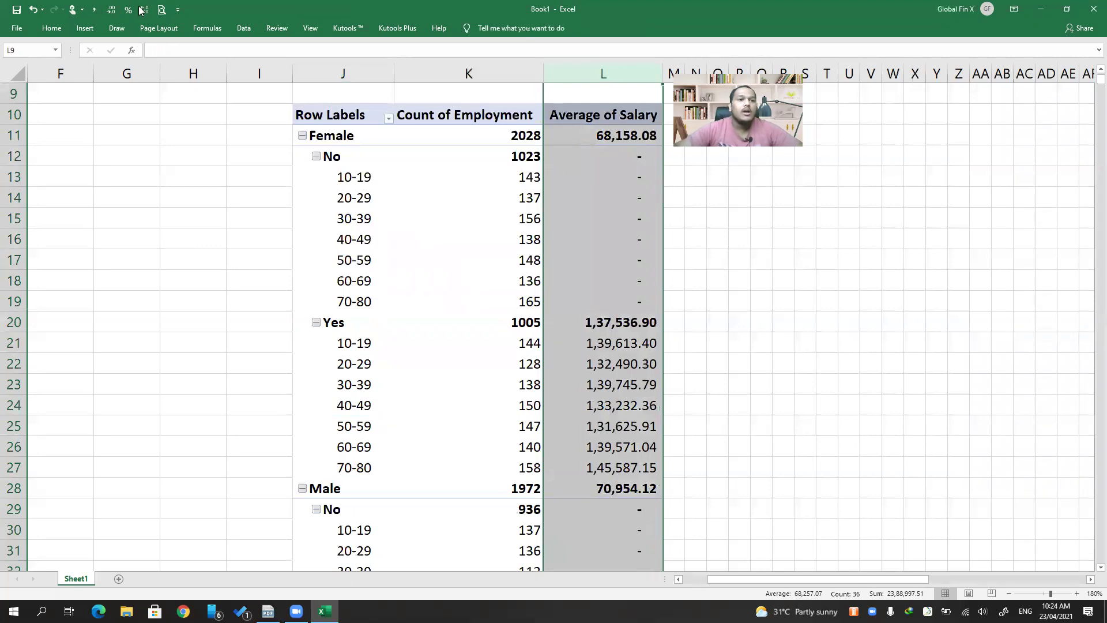
pyautogui.click(106, 10)
pyautogui.click(106, 9)
pyautogui.click(559, 328)
# Review the average salaries by gender and age band, and close the PivotTable field list to compare the raw data with the summary
pyautogui.scroll(-2, 640, 409)
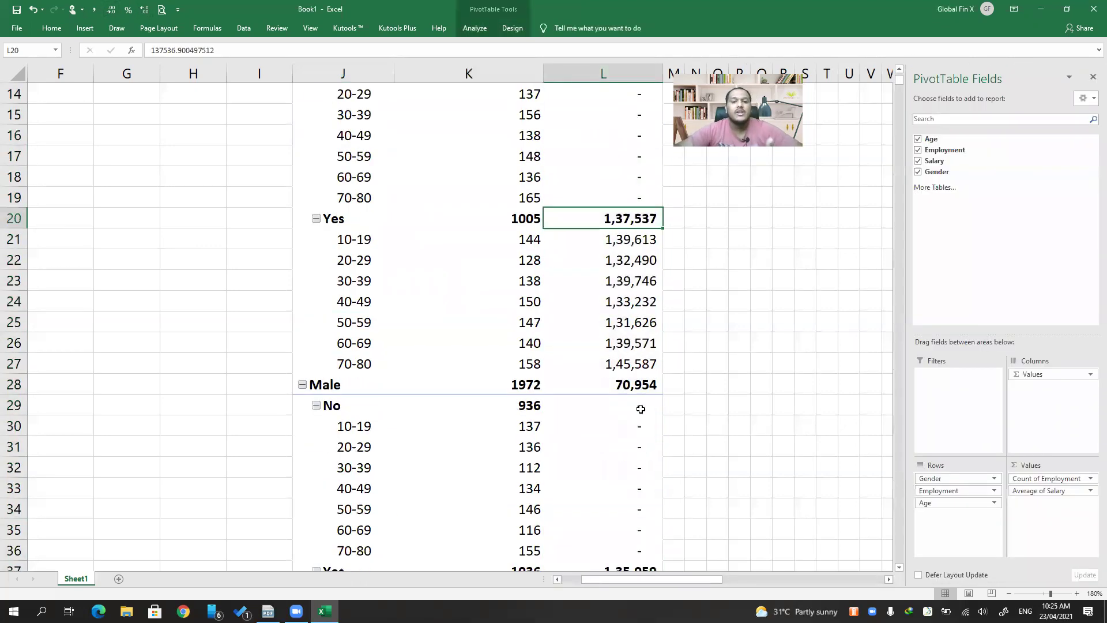
pyautogui.moveTo(640, 408)
pyautogui.scroll(-7, 640, 408)
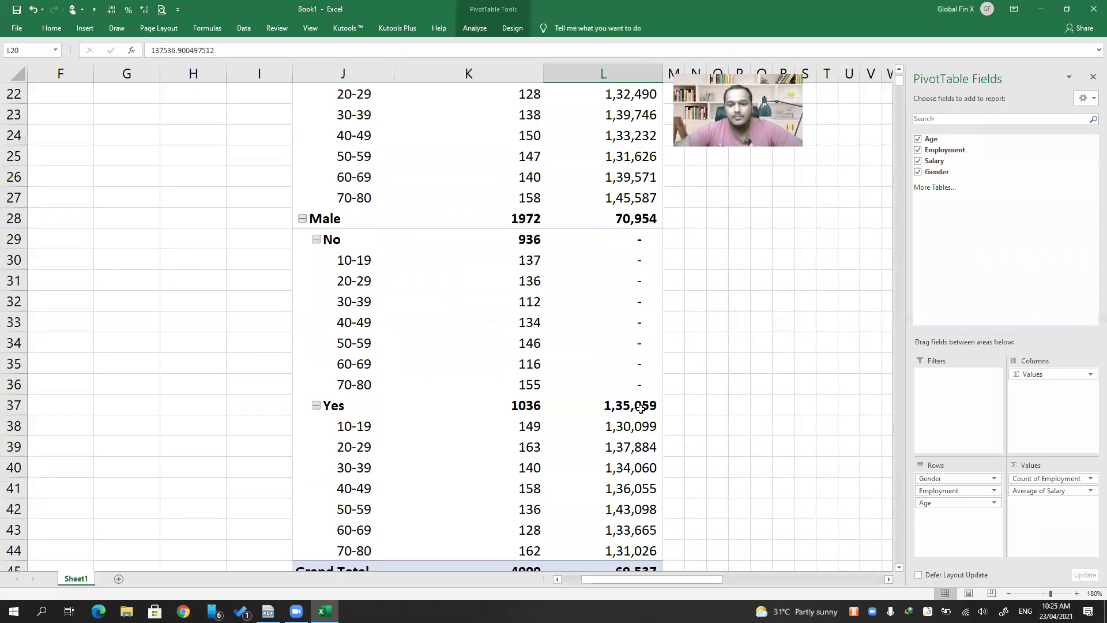
pyautogui.scroll(11, 640, 409)
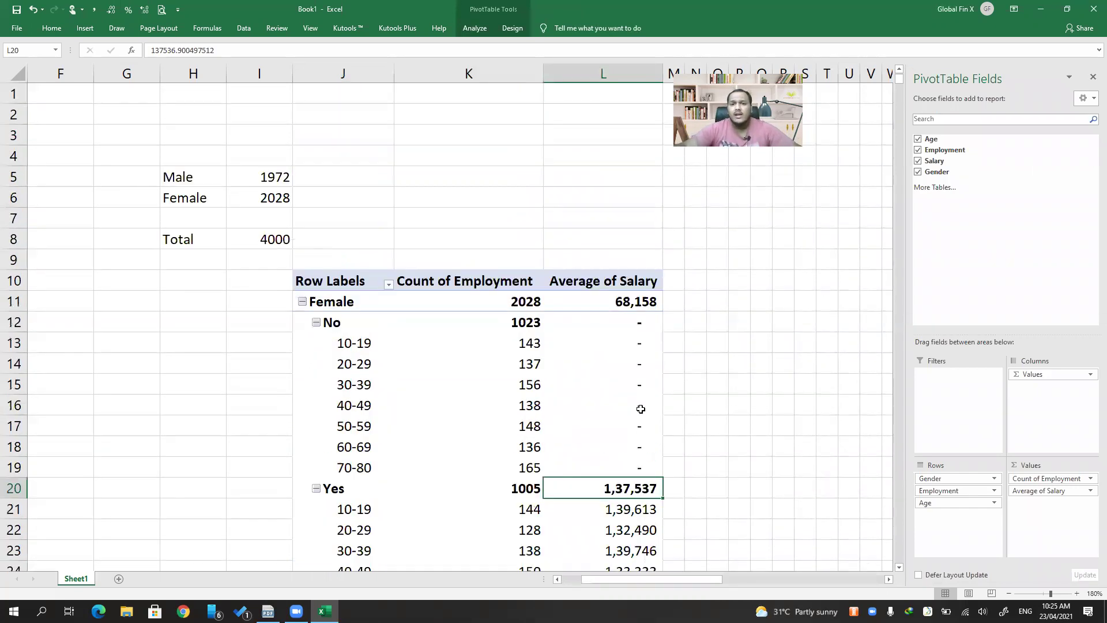
pyautogui.hscroll(-3, 641, 409)
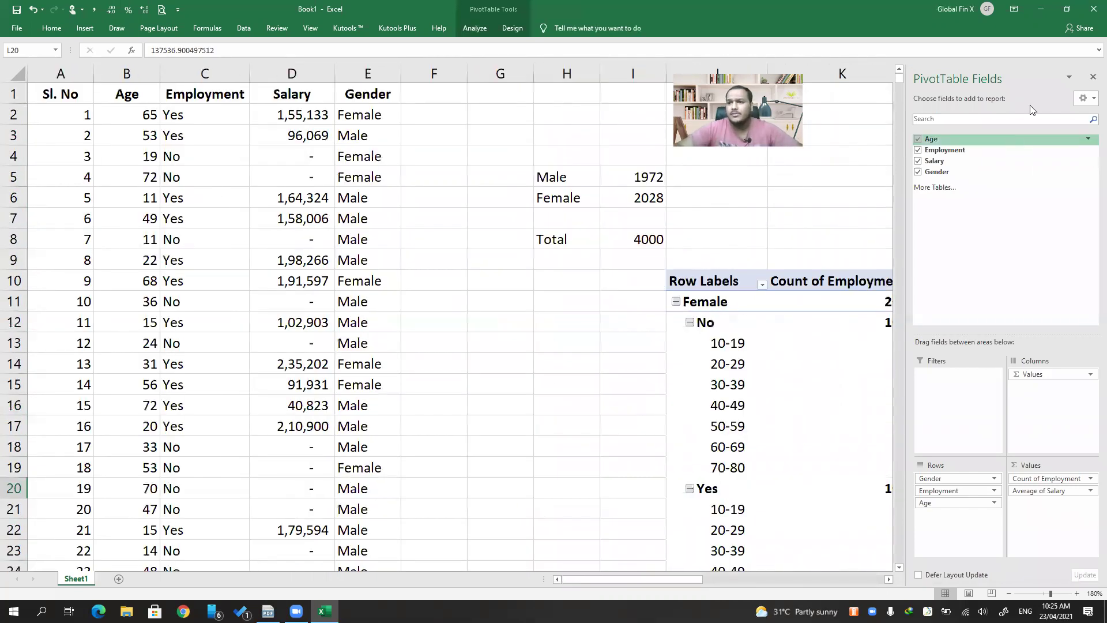
pyautogui.click(1092, 77)
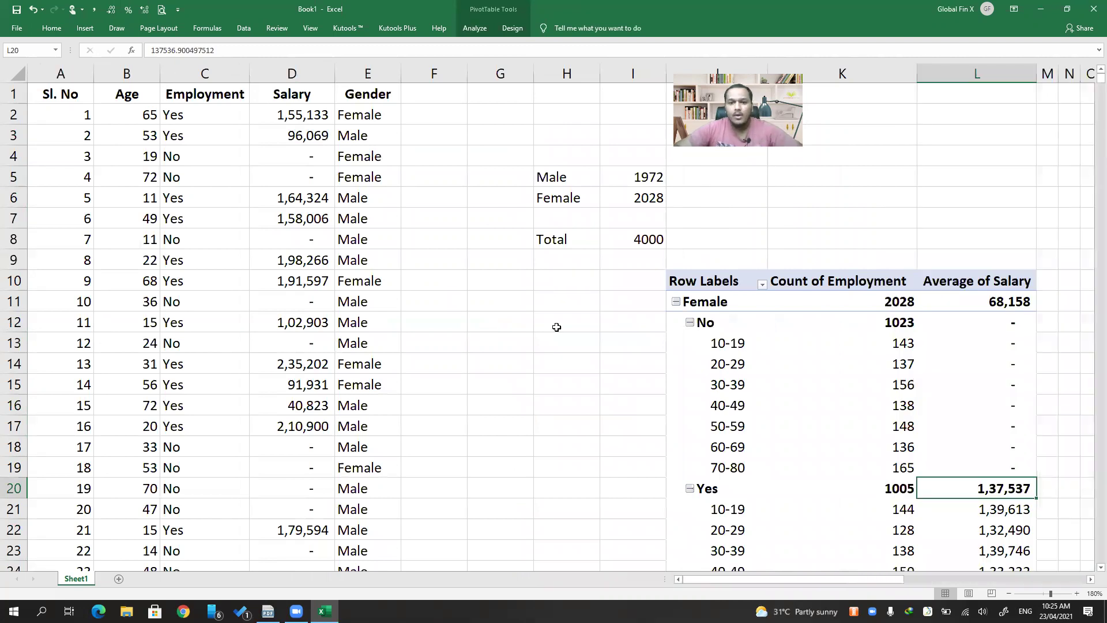
pyautogui.click(557, 327)
# Switch to the F5-PM KAPLAN STUDY TEXT PDF and view the types of information under Sources of management information
pyautogui.click(267, 611)
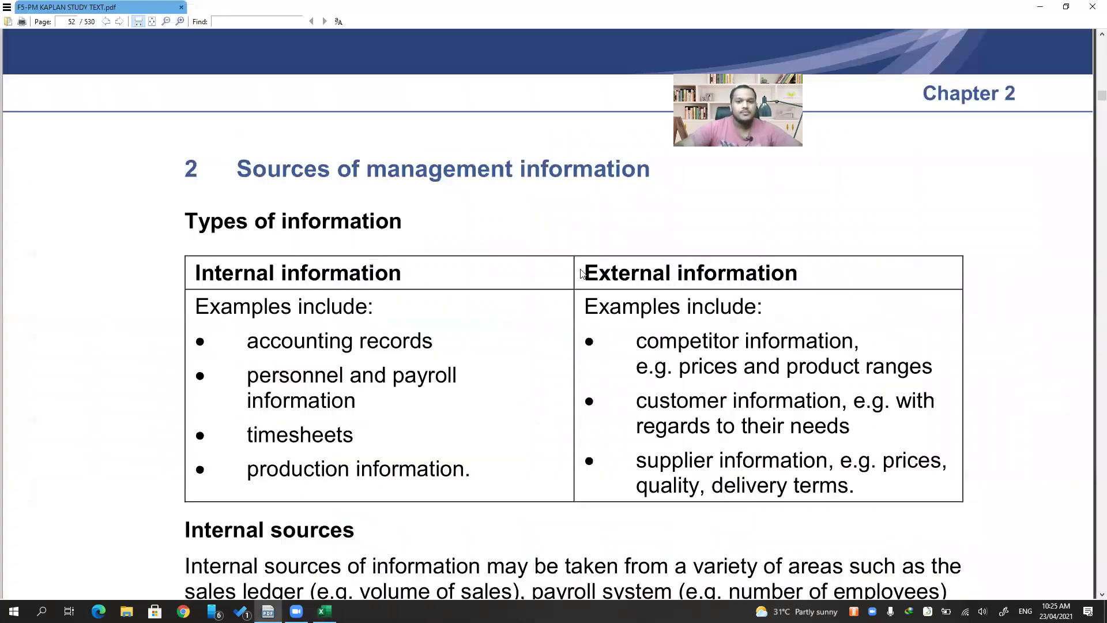
pyautogui.scroll(-1, 436, 141)
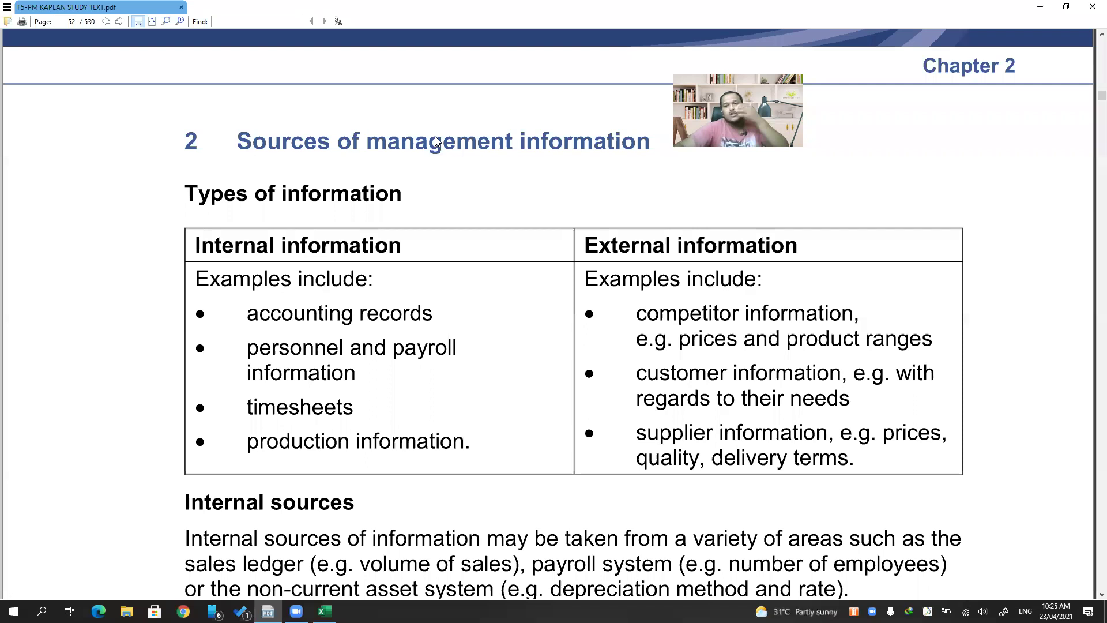